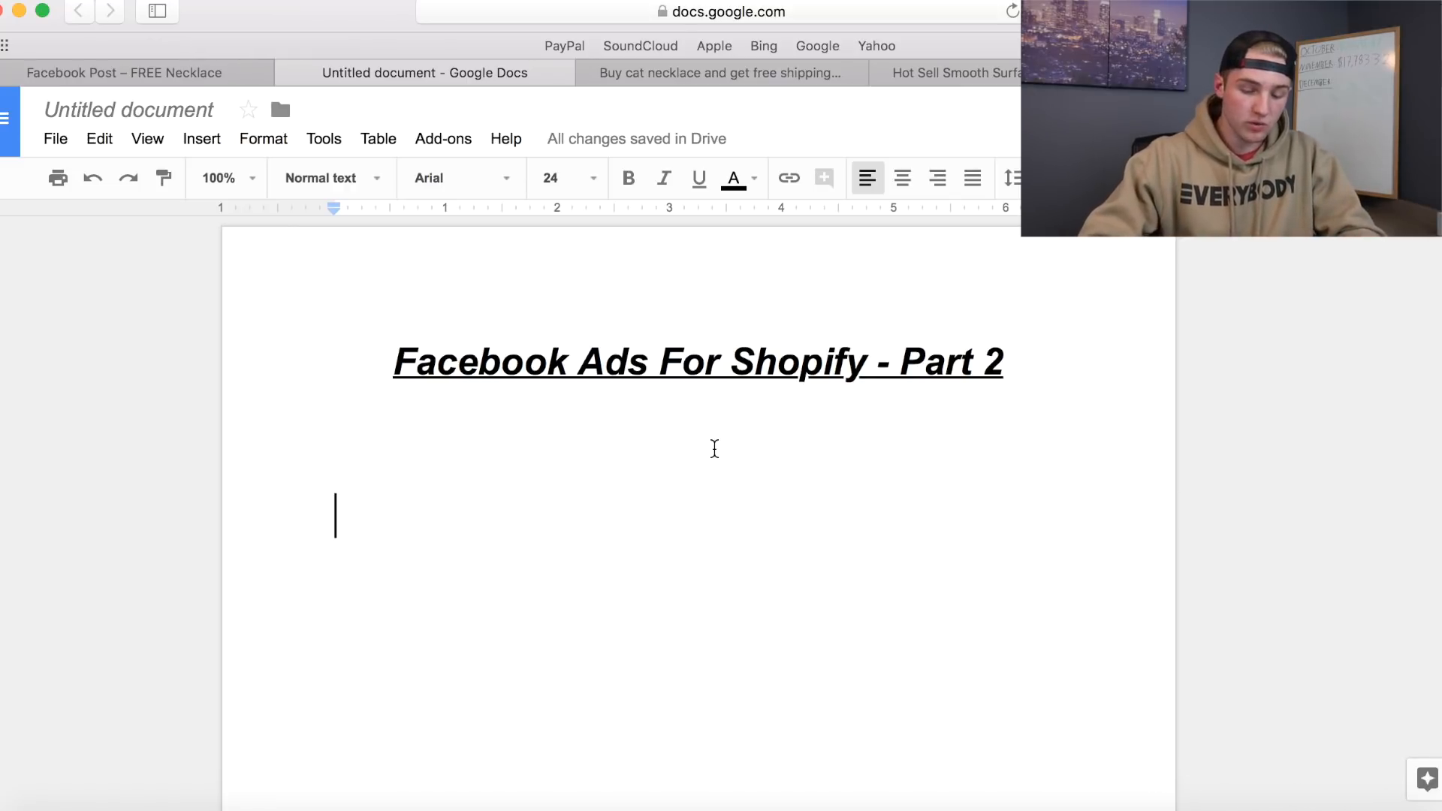
Write "Created as a page post ….done" below the title and start a dashed list a few lines further down.
{"action": "type", "text": "Created as a page post  ....done"}
{"action": "key", "text": "Return"}
{"action": "key", "text": "Return"}
{"action": "key", "text": "Return"}
{"action": "type", "text": "-"}
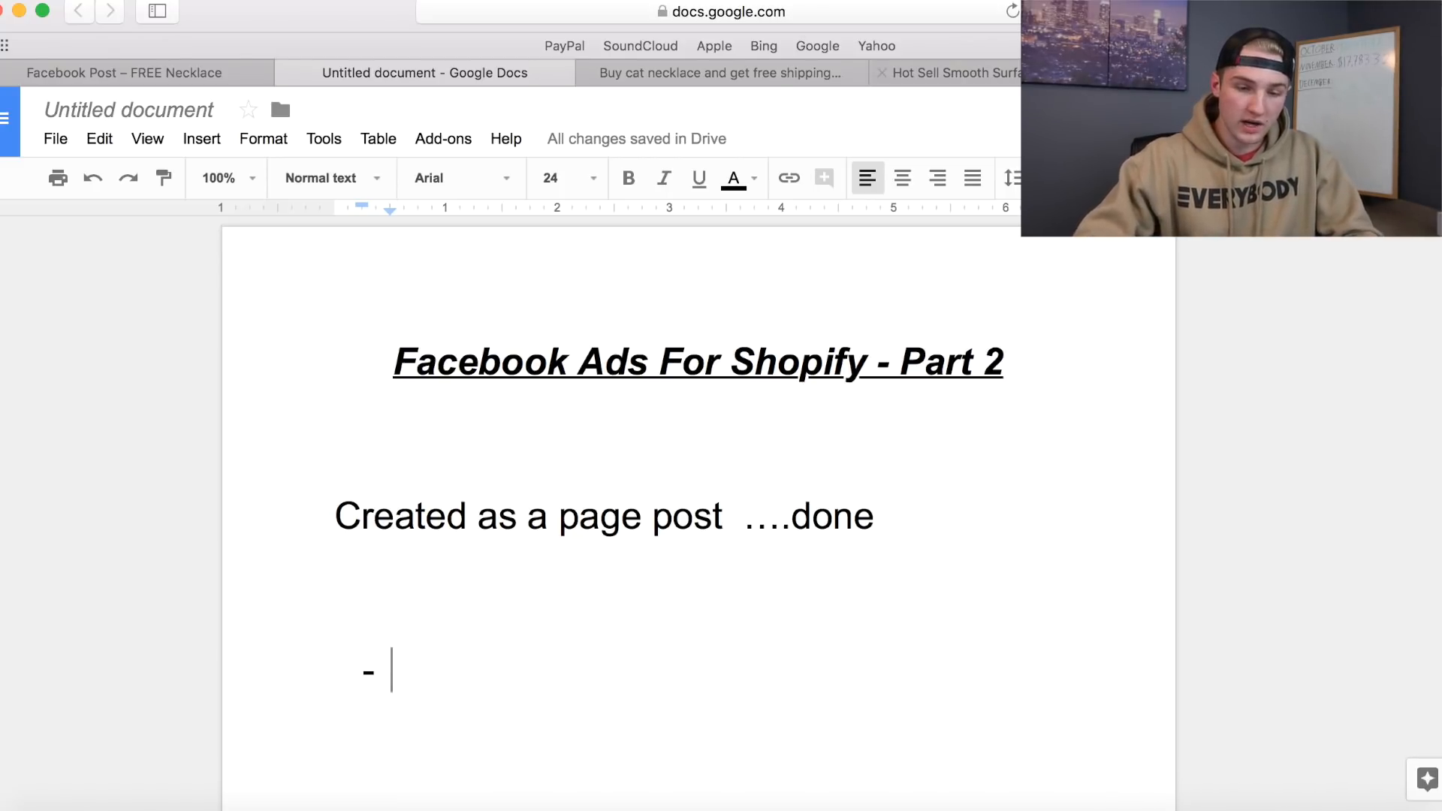
Switch to Facebook Ads Manager and start a new campaign, discarding the saved Conversions draft to start over.
{"action": "left_click", "coordinate": [1277, 73]}
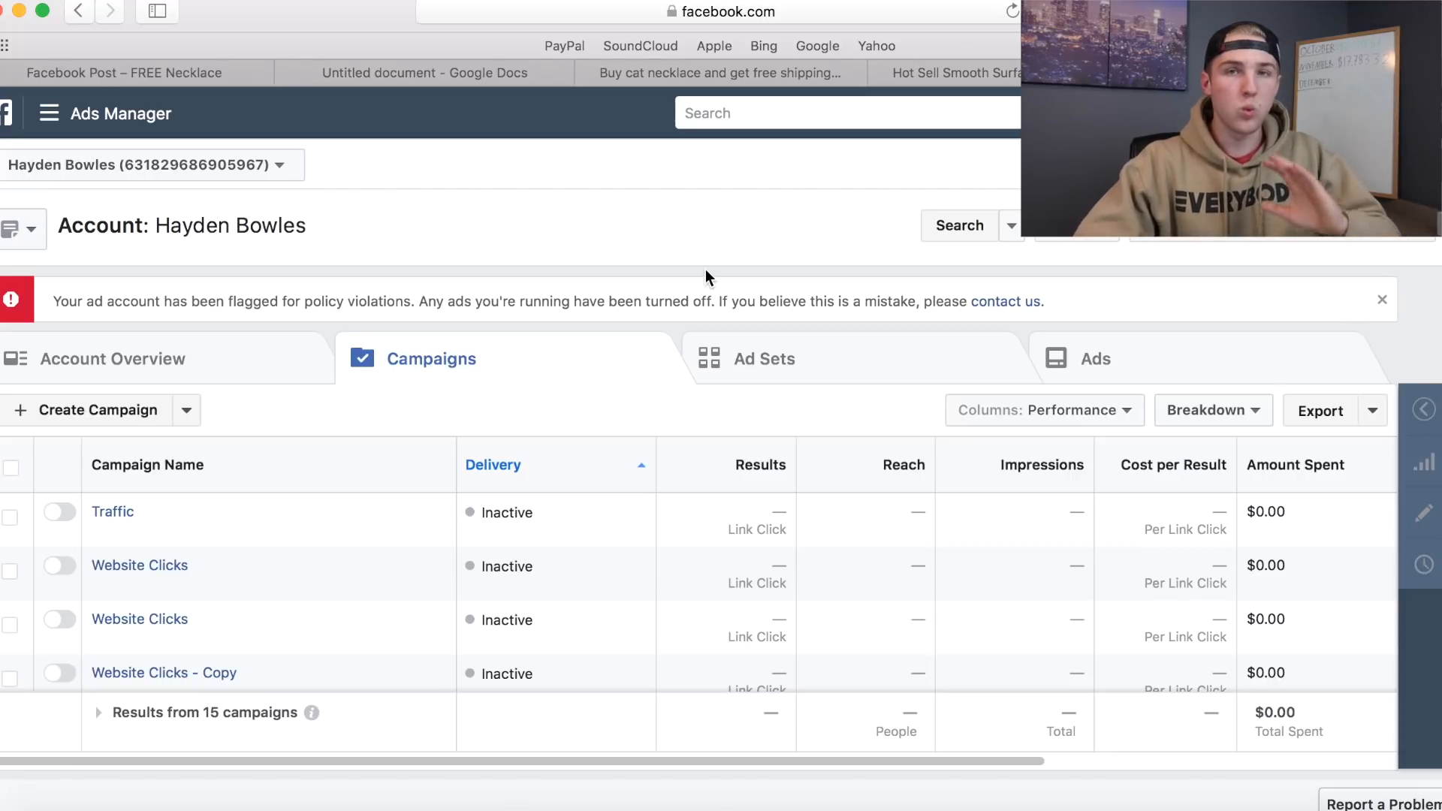
{"action": "scroll", "coordinate": [958, 535], "scroll_direction": "right", "scroll_amount": 5}
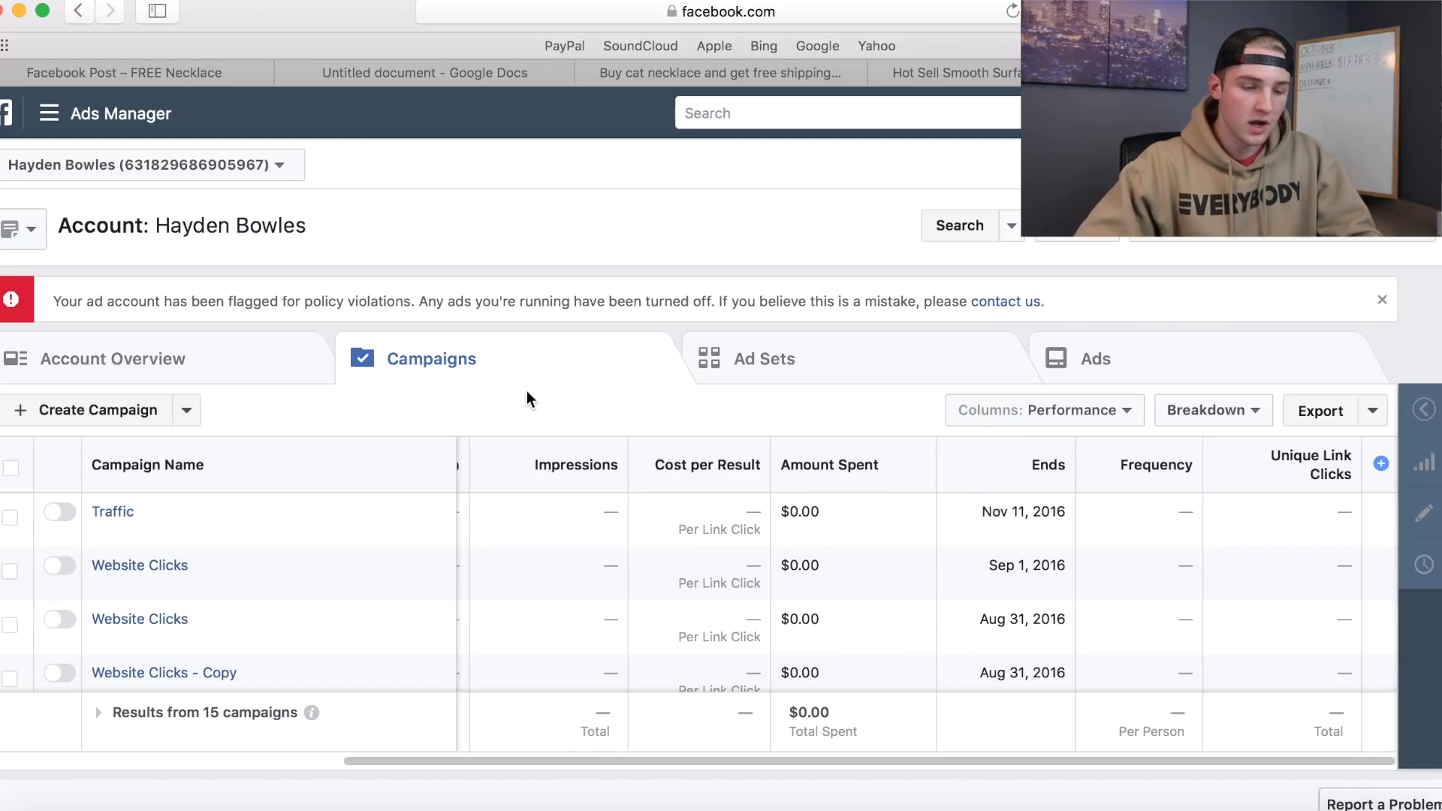
{"action": "left_click", "coordinate": [97, 412]}
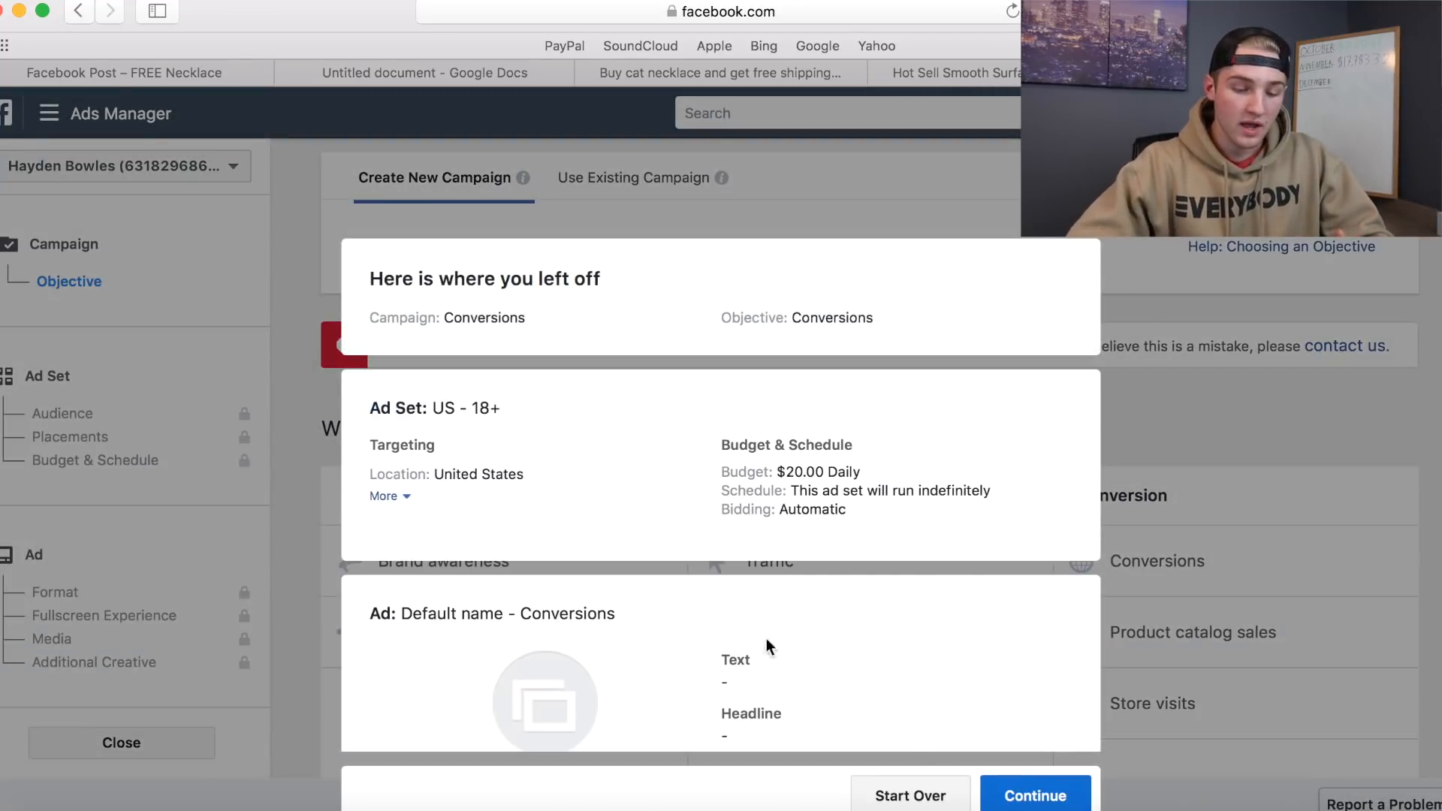
{"action": "left_click", "coordinate": [945, 798]}
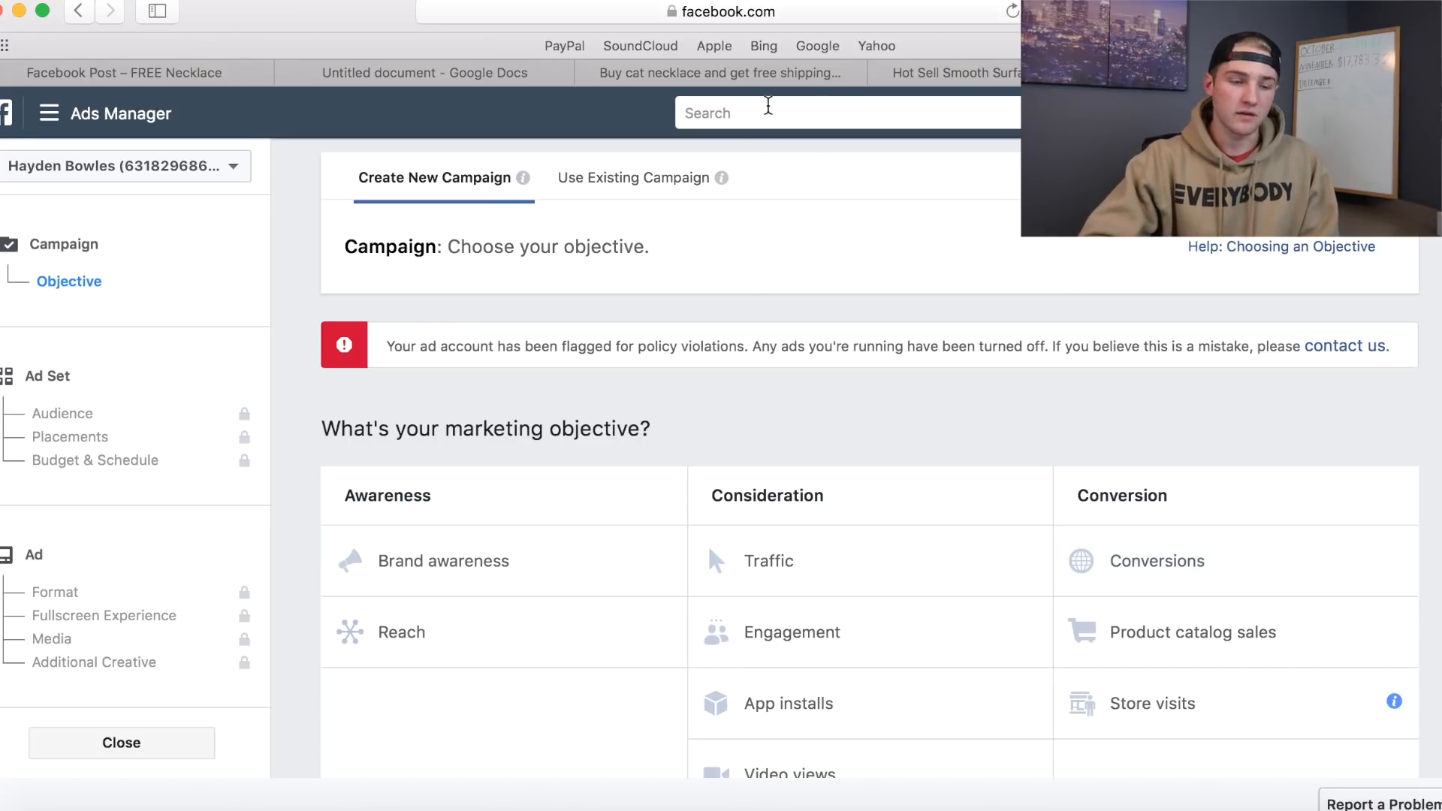
Return to the Google Docs notes, move their browser tab after the product pages, and write "1 campaign = 1 product" as the dashed item.
{"action": "left_click", "coordinate": [492, 73]}
{"action": "left_click_drag", "start_coordinate": [620, 81], "coordinate": [981, 78]}
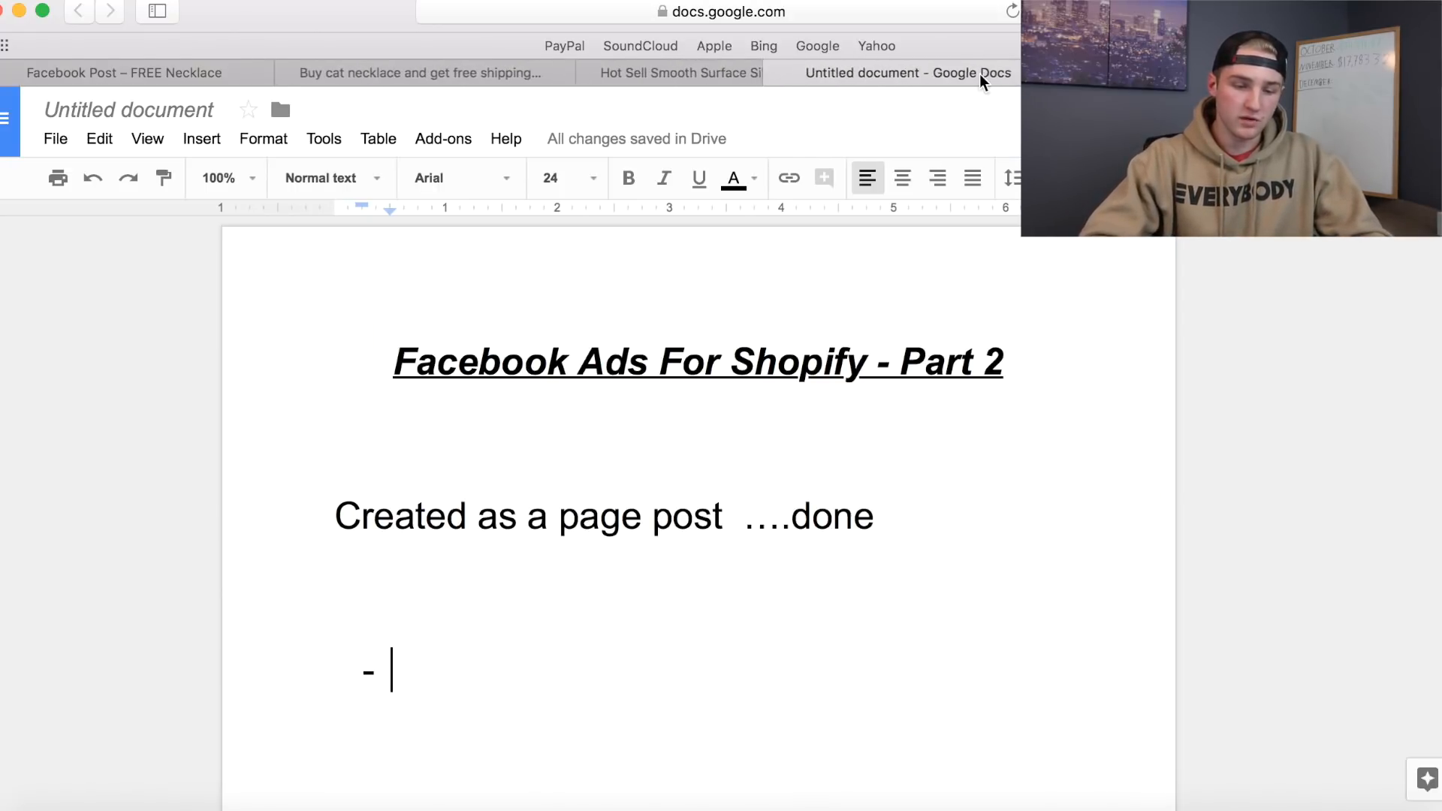
{"action": "type", "text": "1 campaign = "}
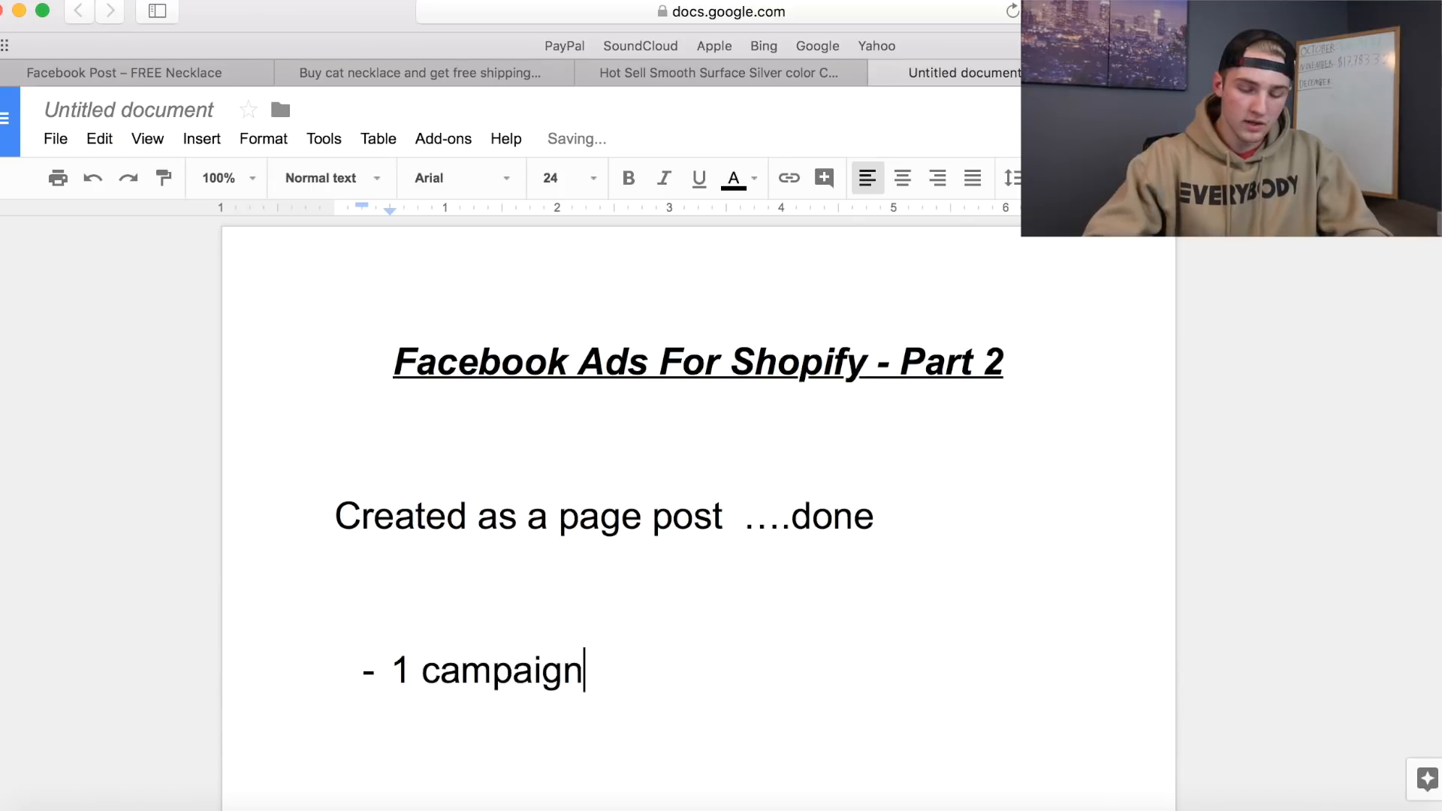
{"action": "type", "text": "1 product"}
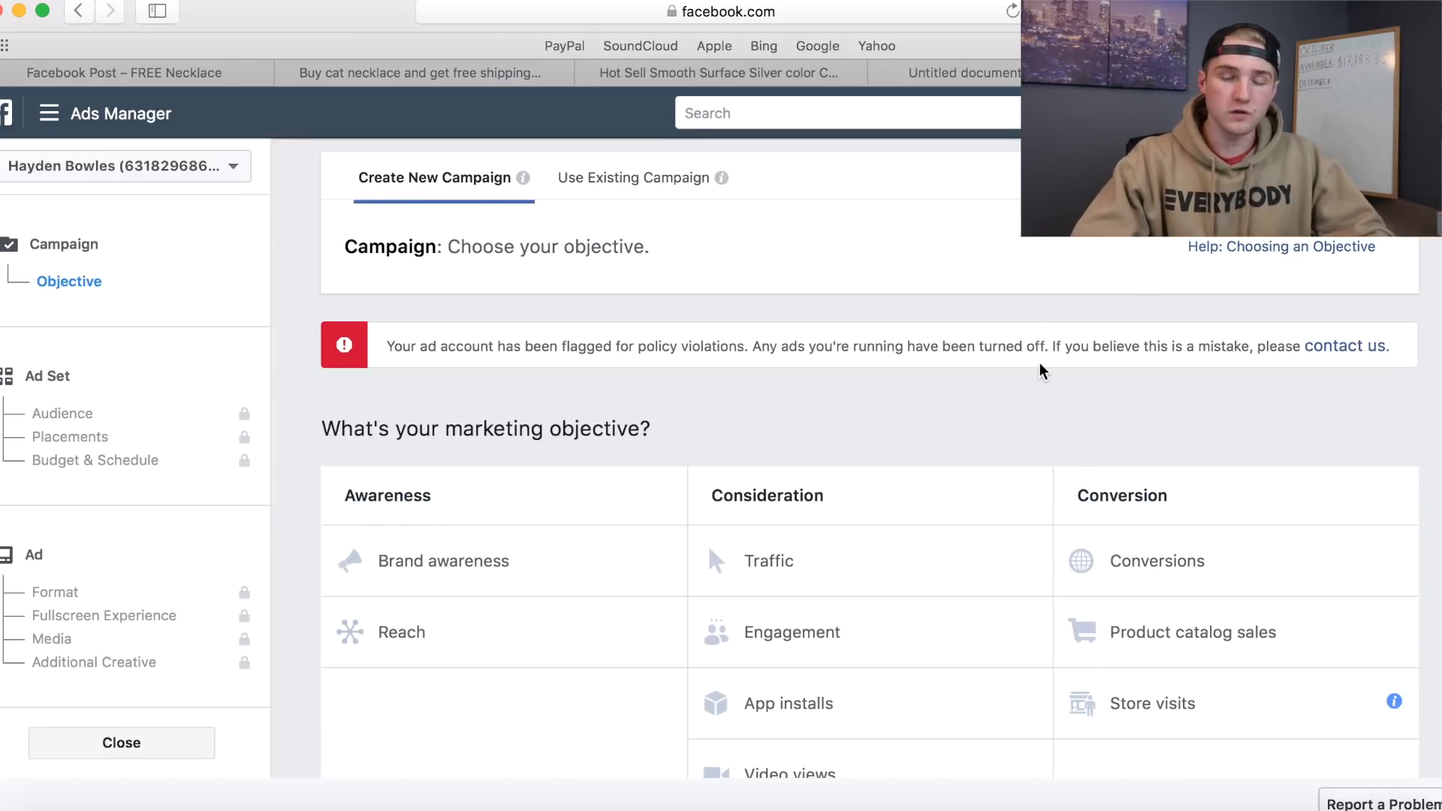
Choose Conversions as the marketing objective for the new Ads Manager campaign.
{"action": "scroll", "coordinate": [1040, 368], "scroll_direction": "down", "scroll_amount": 3}
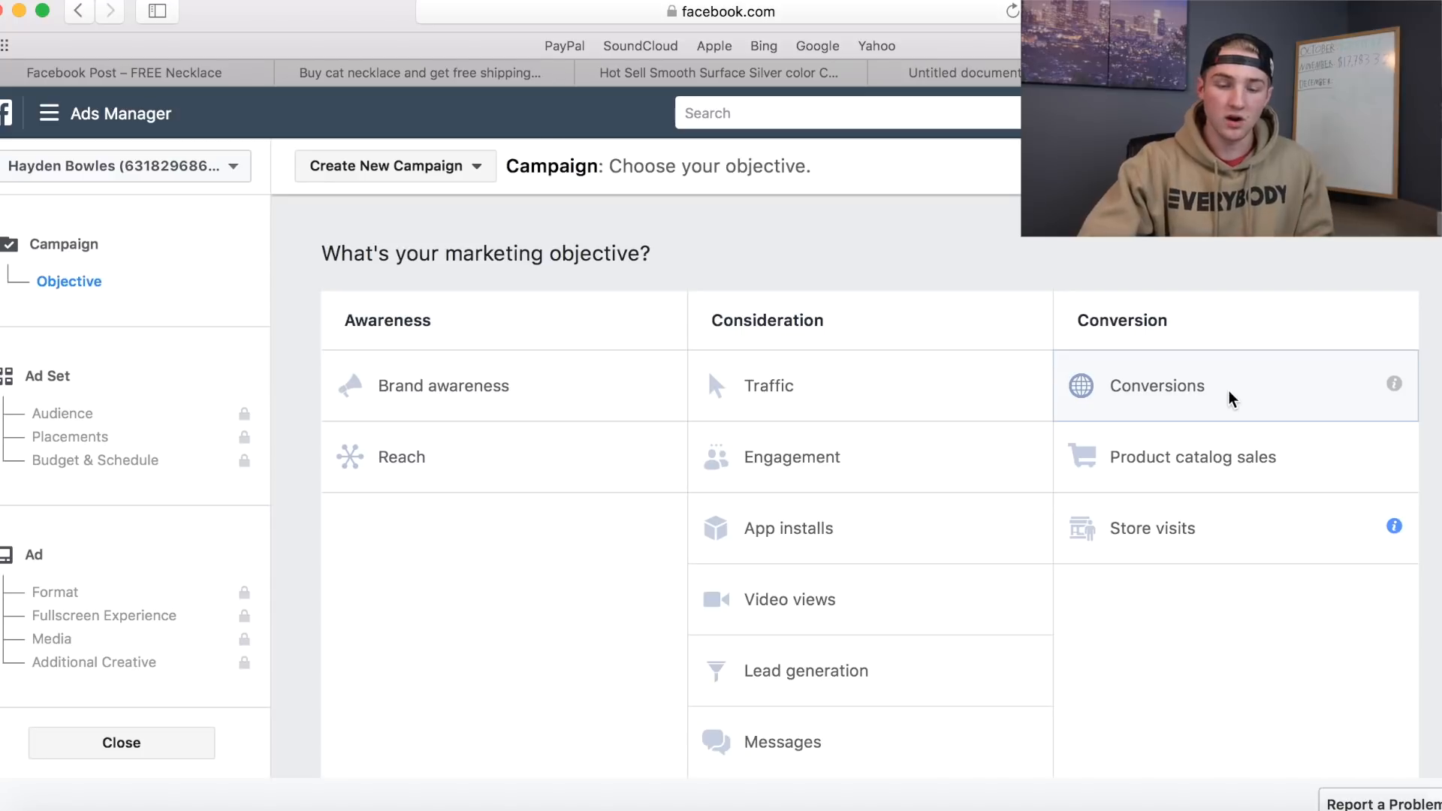
{"action": "left_click", "coordinate": [1229, 392]}
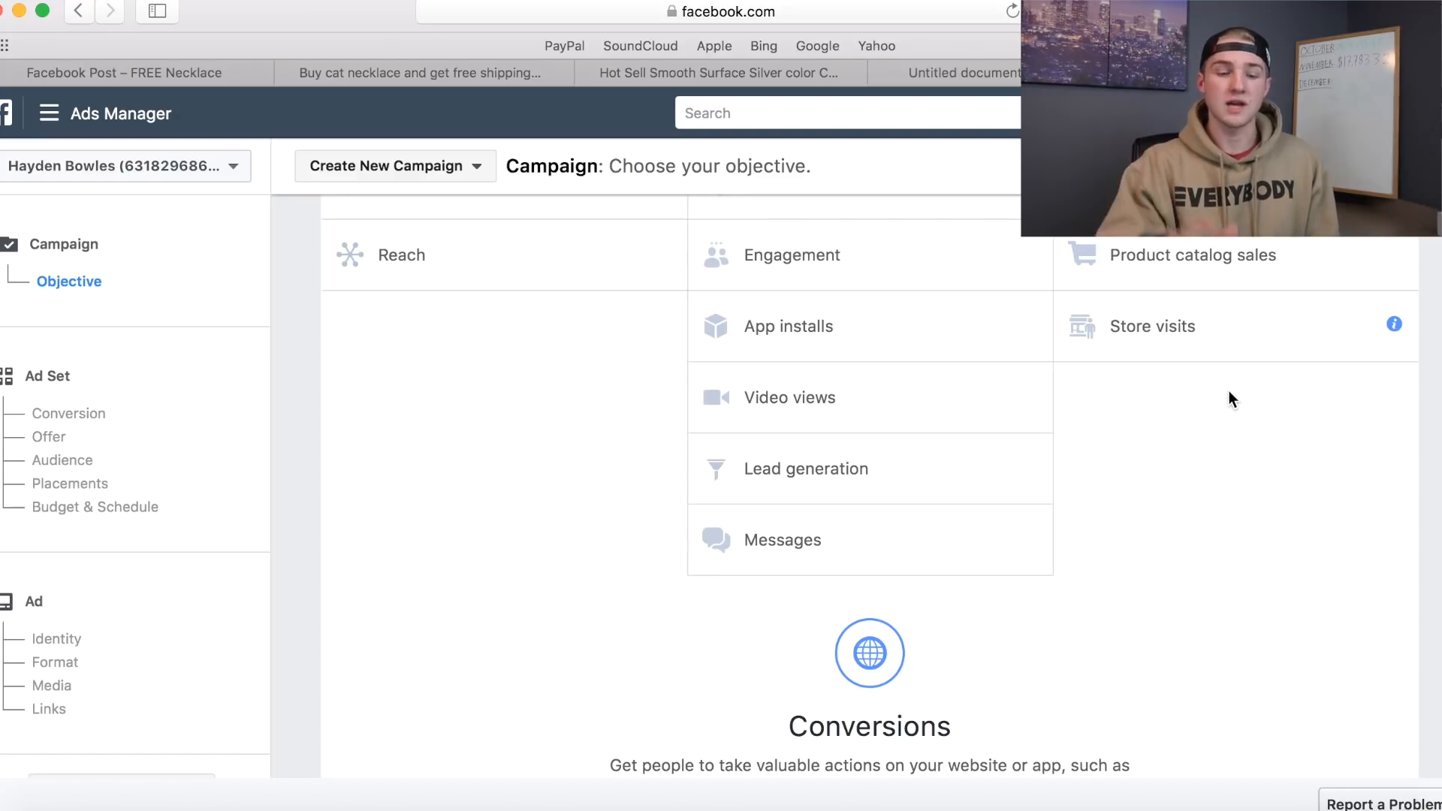
{"action": "scroll", "coordinate": [1232, 398], "scroll_direction": "up", "scroll_amount": 5}
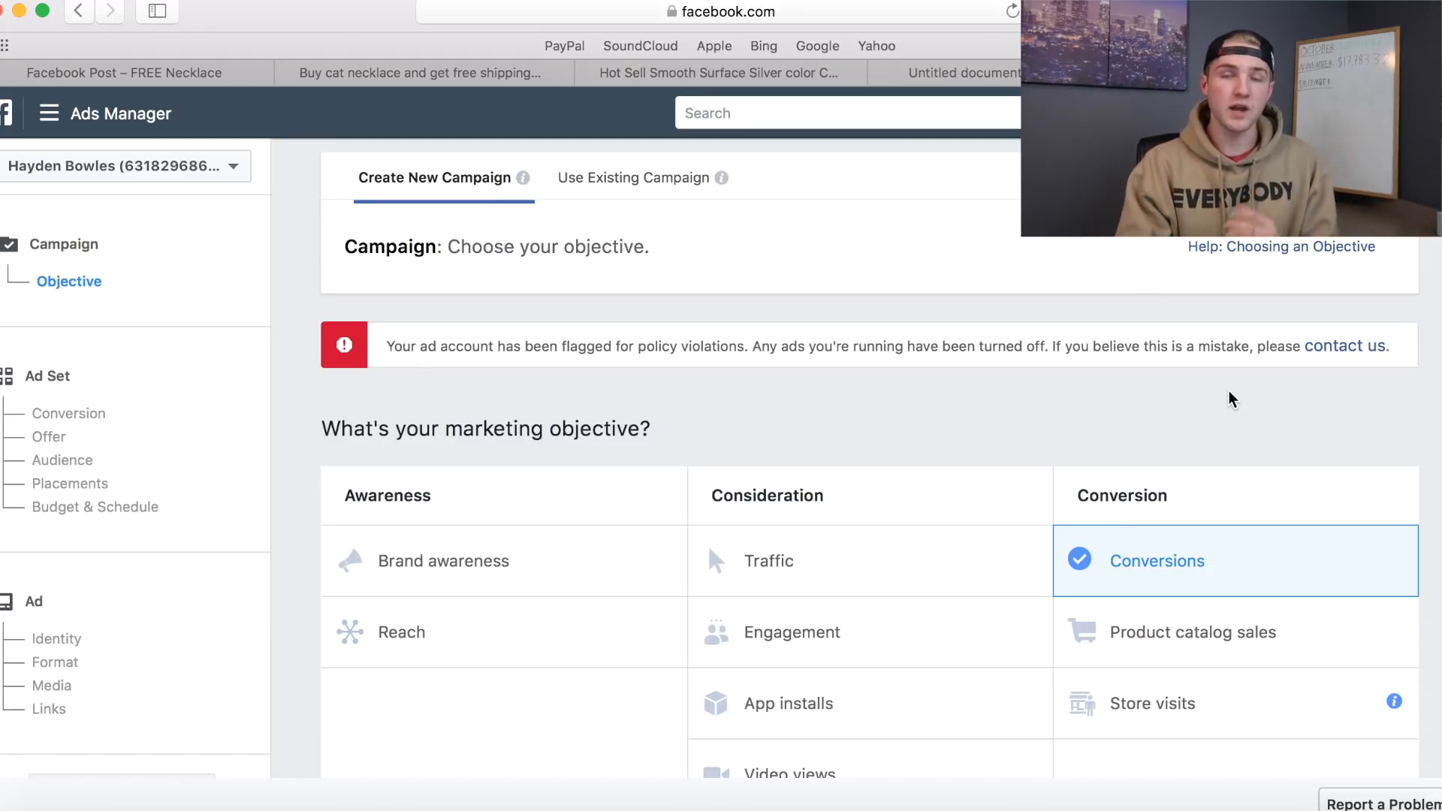
Name the campaign "YouTube test" and continue to the ad set setup.
{"action": "scroll", "coordinate": [1232, 399], "scroll_direction": "down", "scroll_amount": 3}
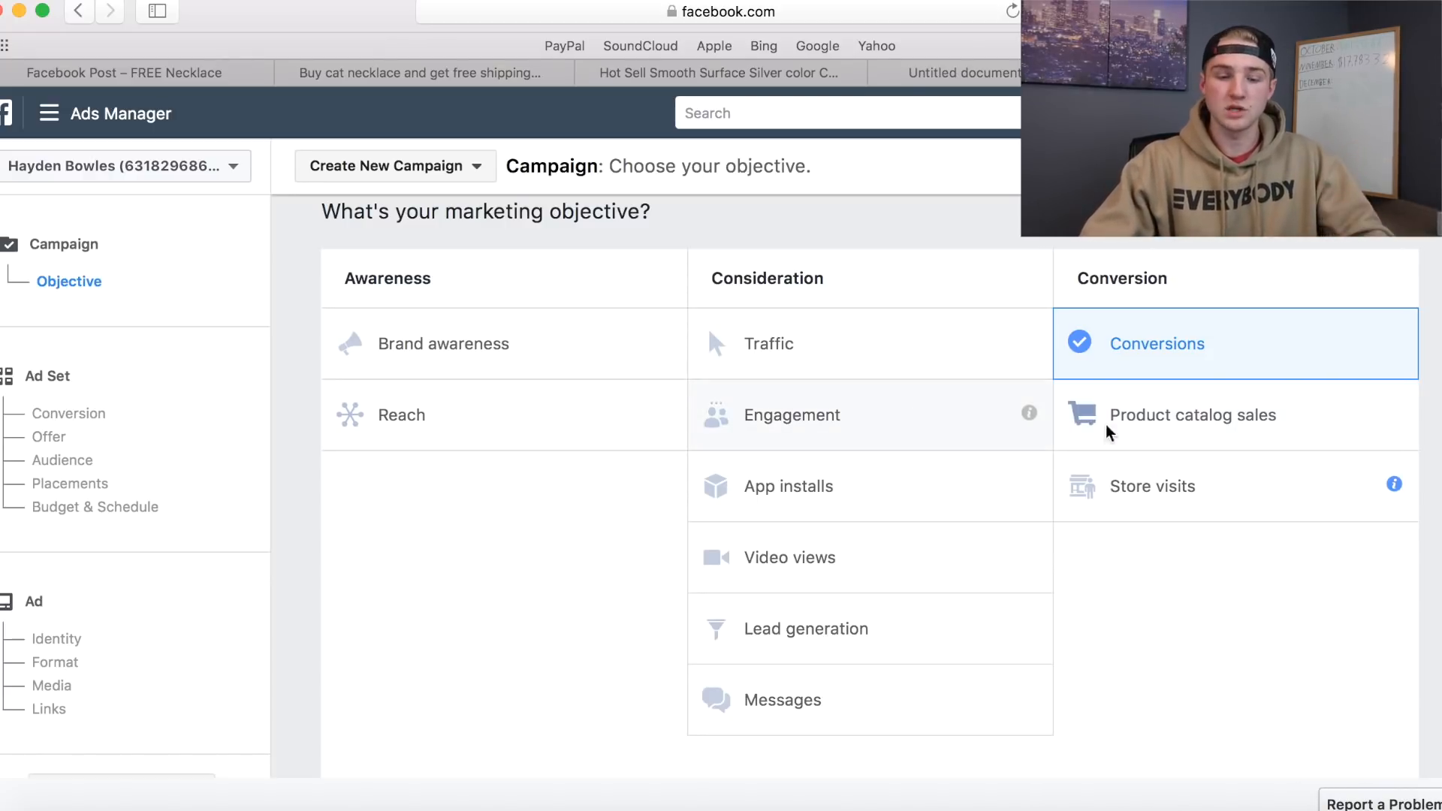
{"action": "scroll", "coordinate": [1233, 354], "scroll_direction": "down", "scroll_amount": 4}
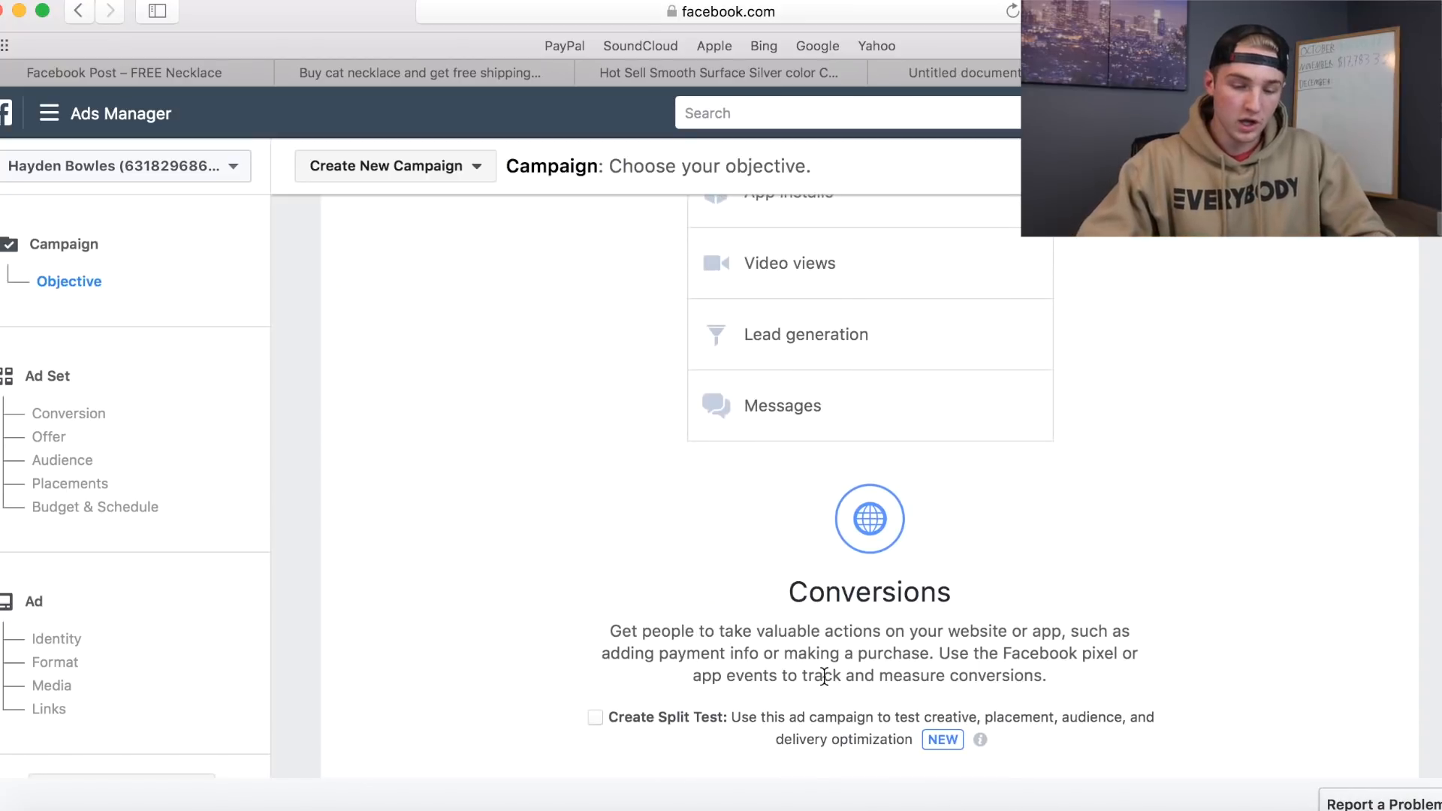
{"action": "scroll", "coordinate": [828, 667], "scroll_direction": "down", "scroll_amount": 4}
{"action": "double_click", "coordinate": [934, 536]}
{"action": "type", "text": "T"}
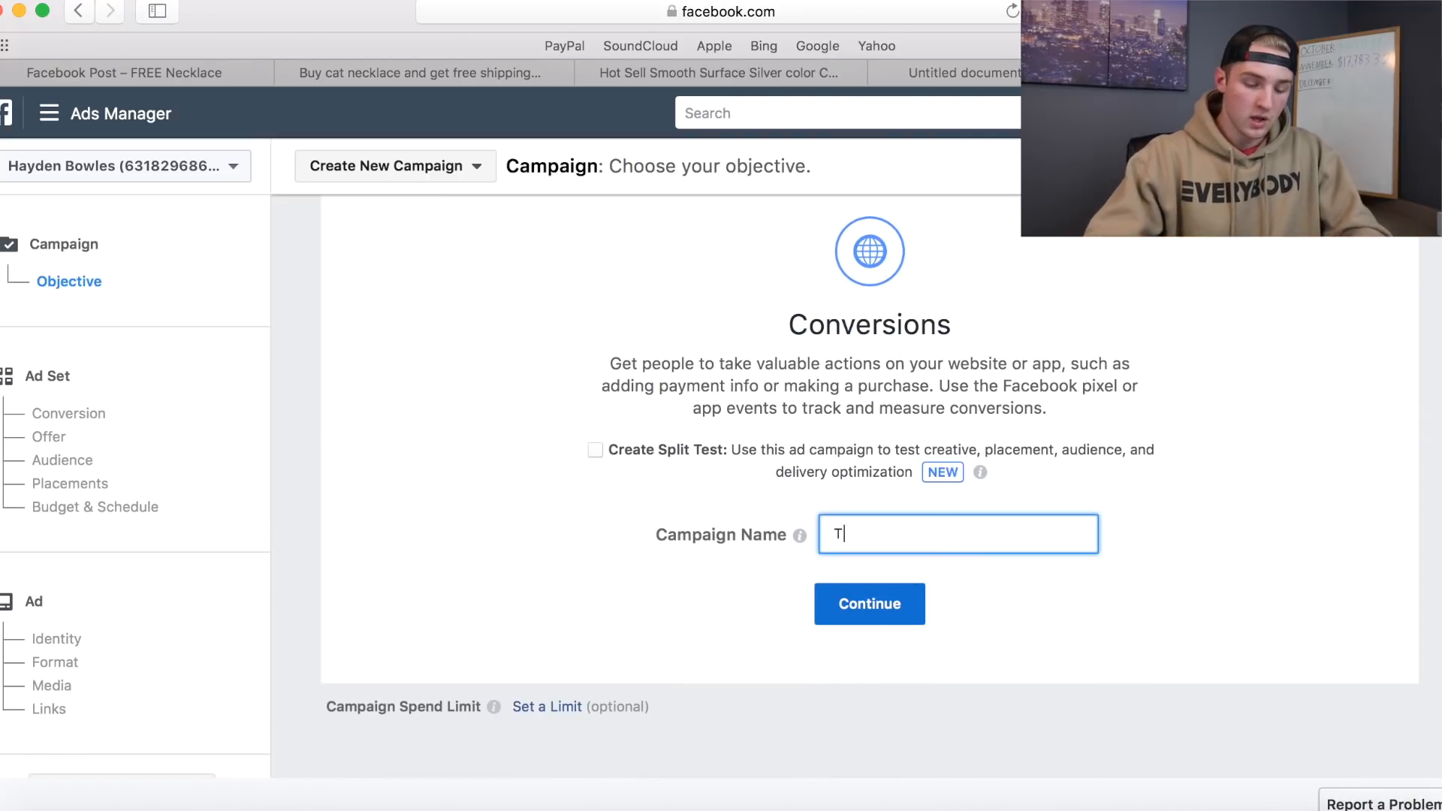
{"action": "type", "text": "ouTube test"}
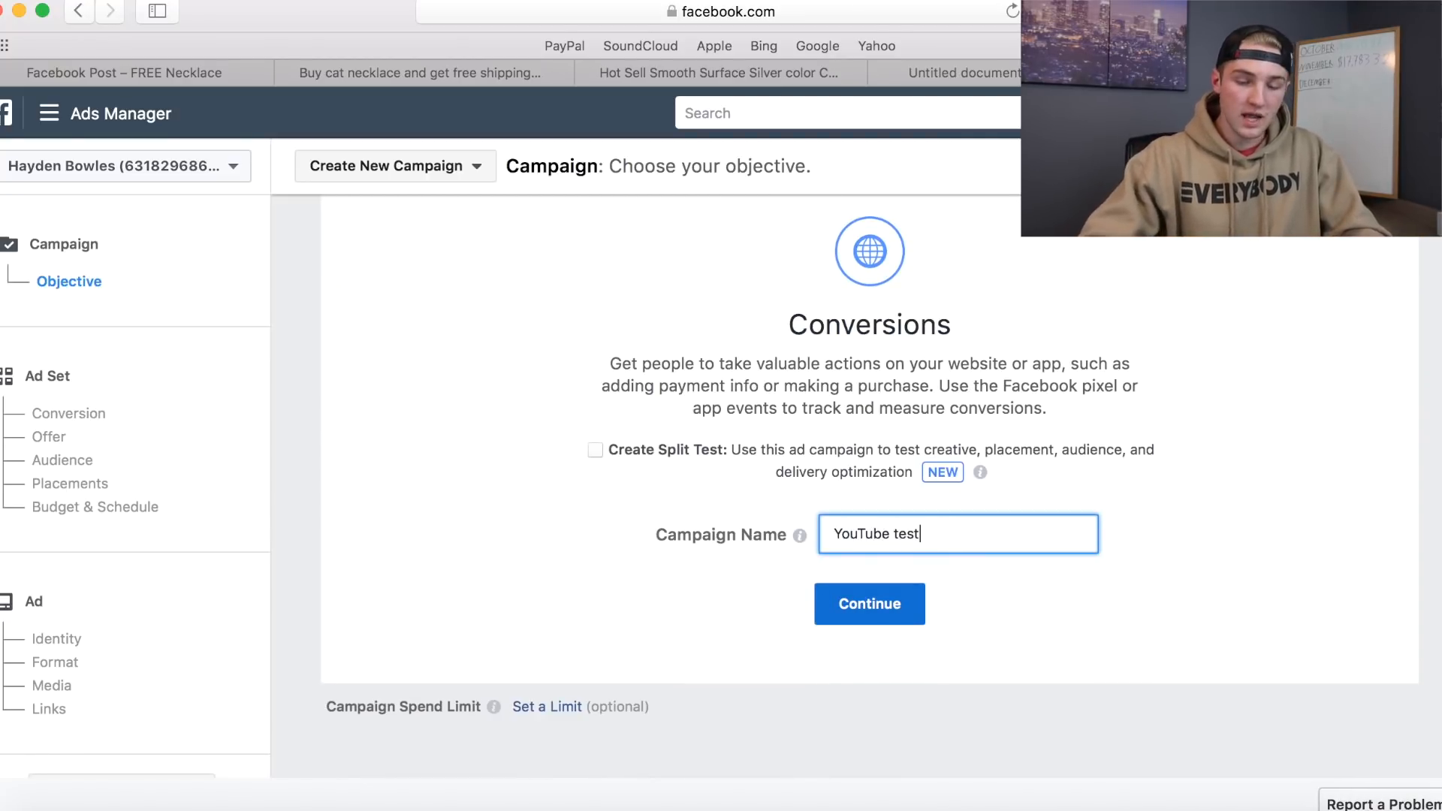
{"action": "left_click", "coordinate": [865, 621]}
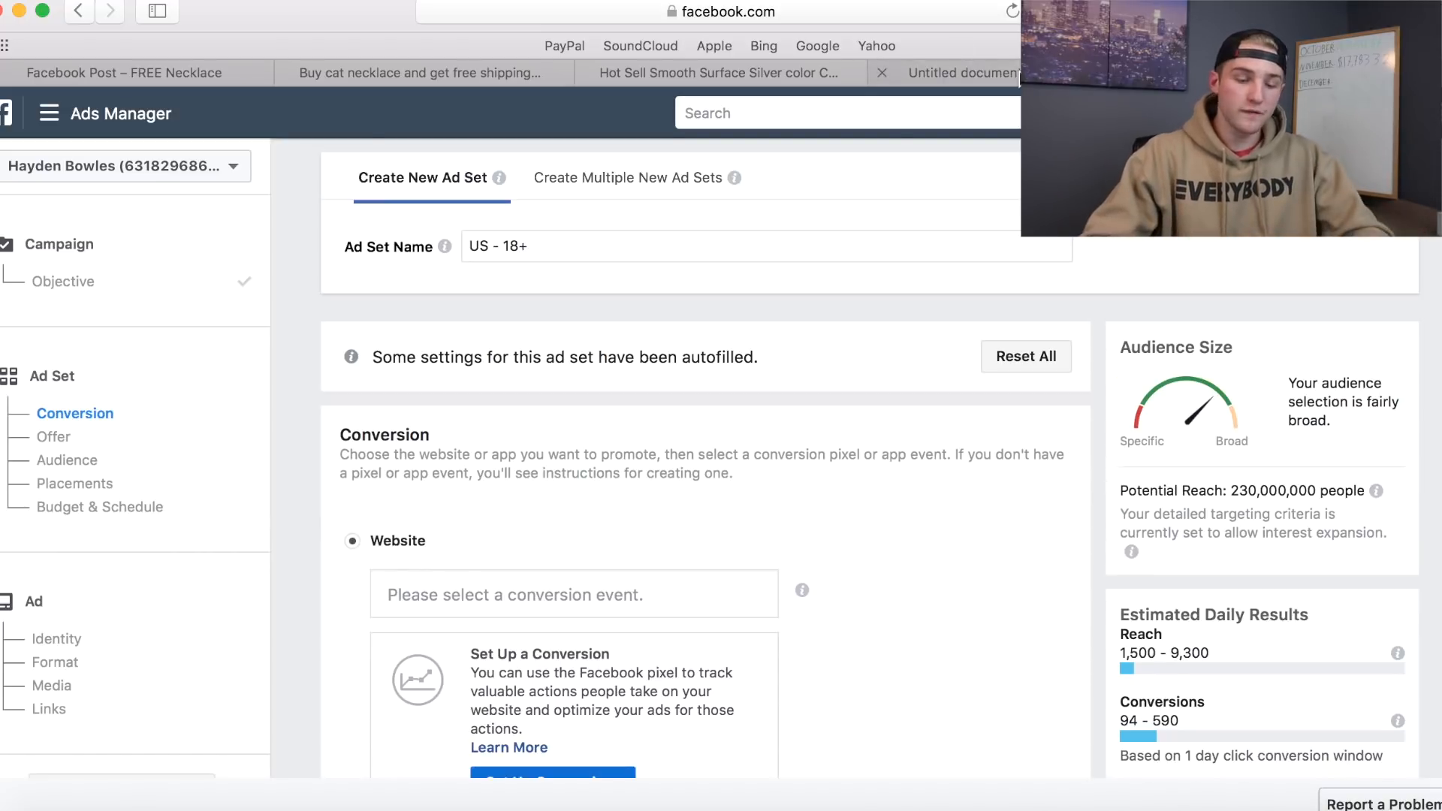
In the Google Docs notes, add a separate dashed item reading "Add to cart (ATC), Initiate Checkout (IC) Purchase".
{"action": "left_click", "coordinate": [962, 74]}
{"action": "key", "text": "Return"}
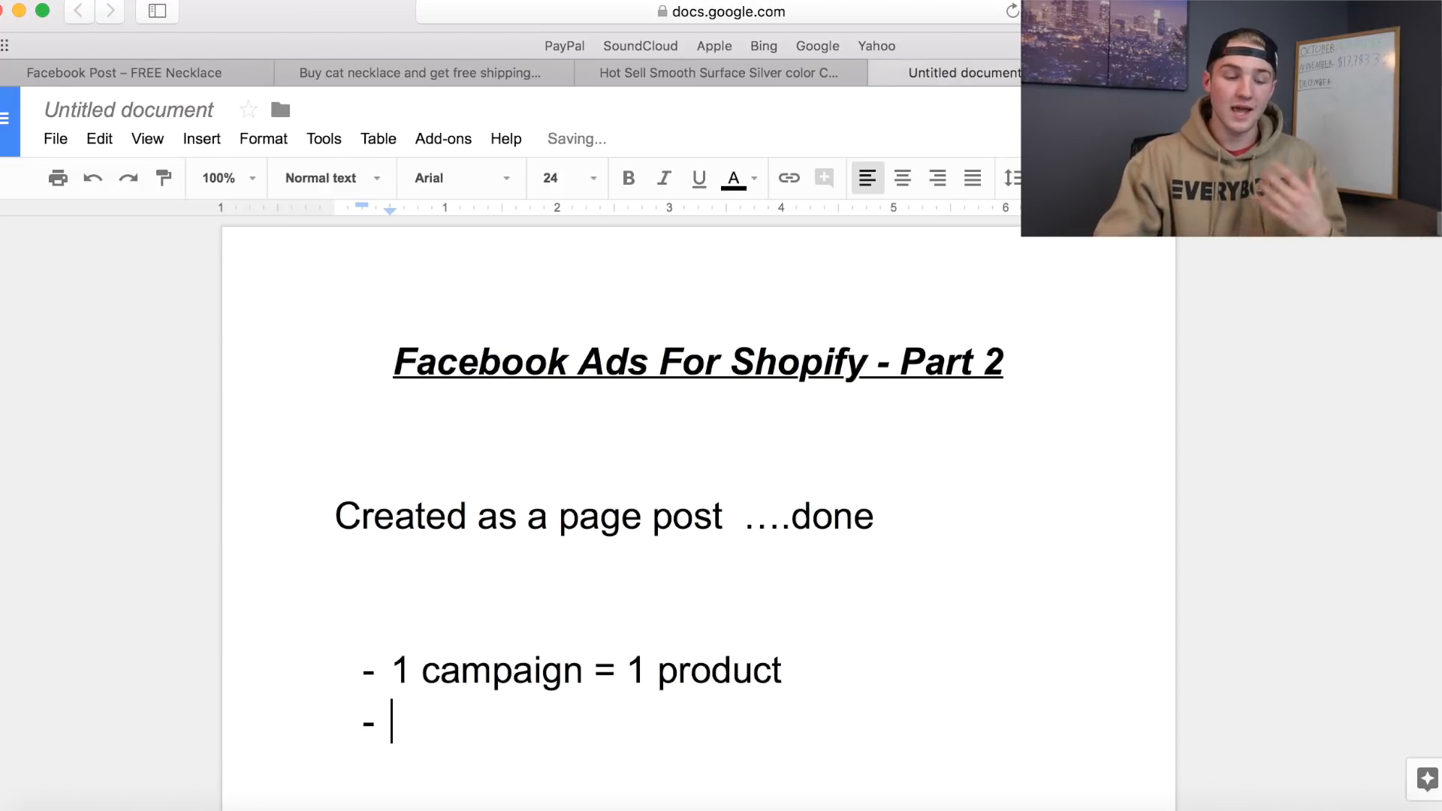
{"action": "key", "text": "Return"}
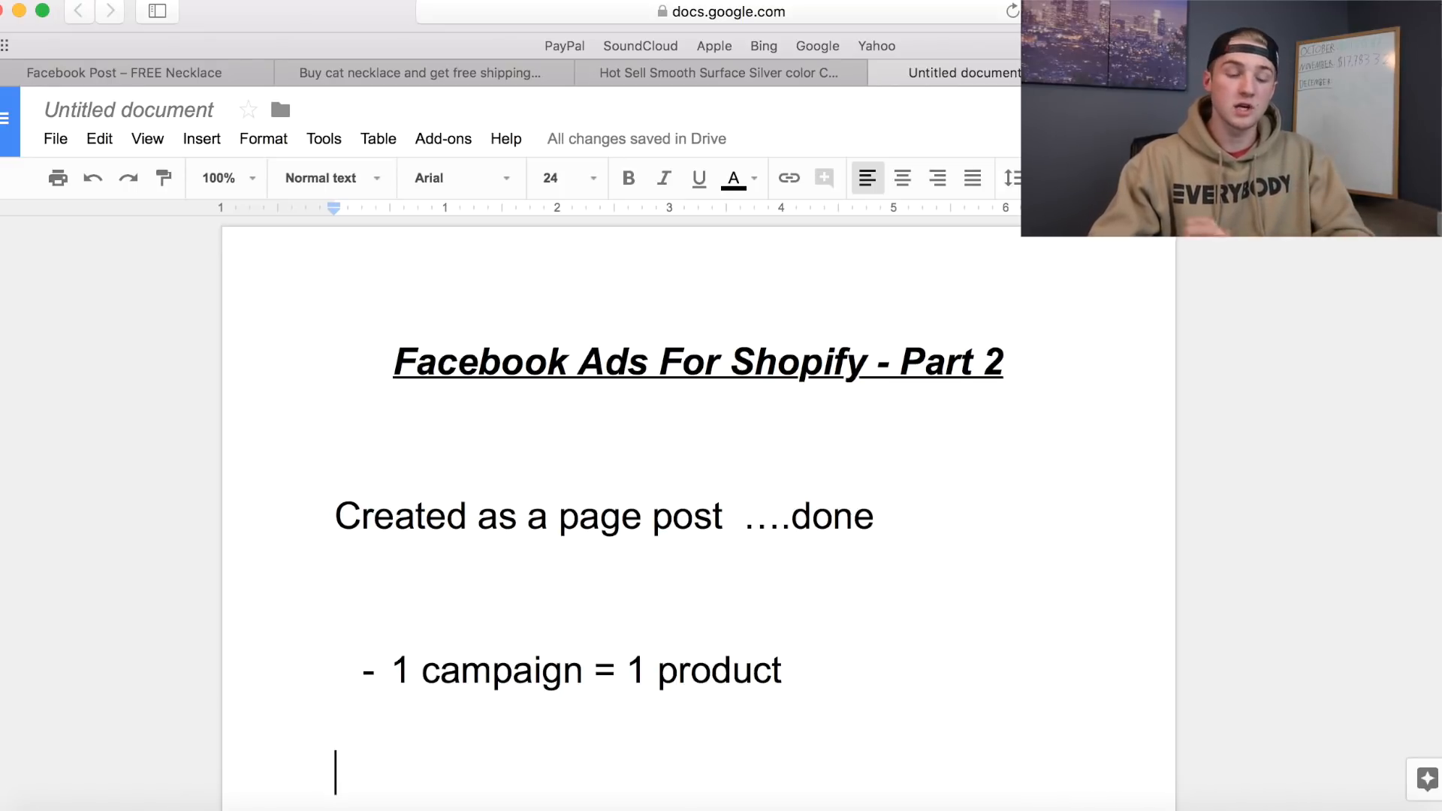
{"action": "type", "text": "-"}
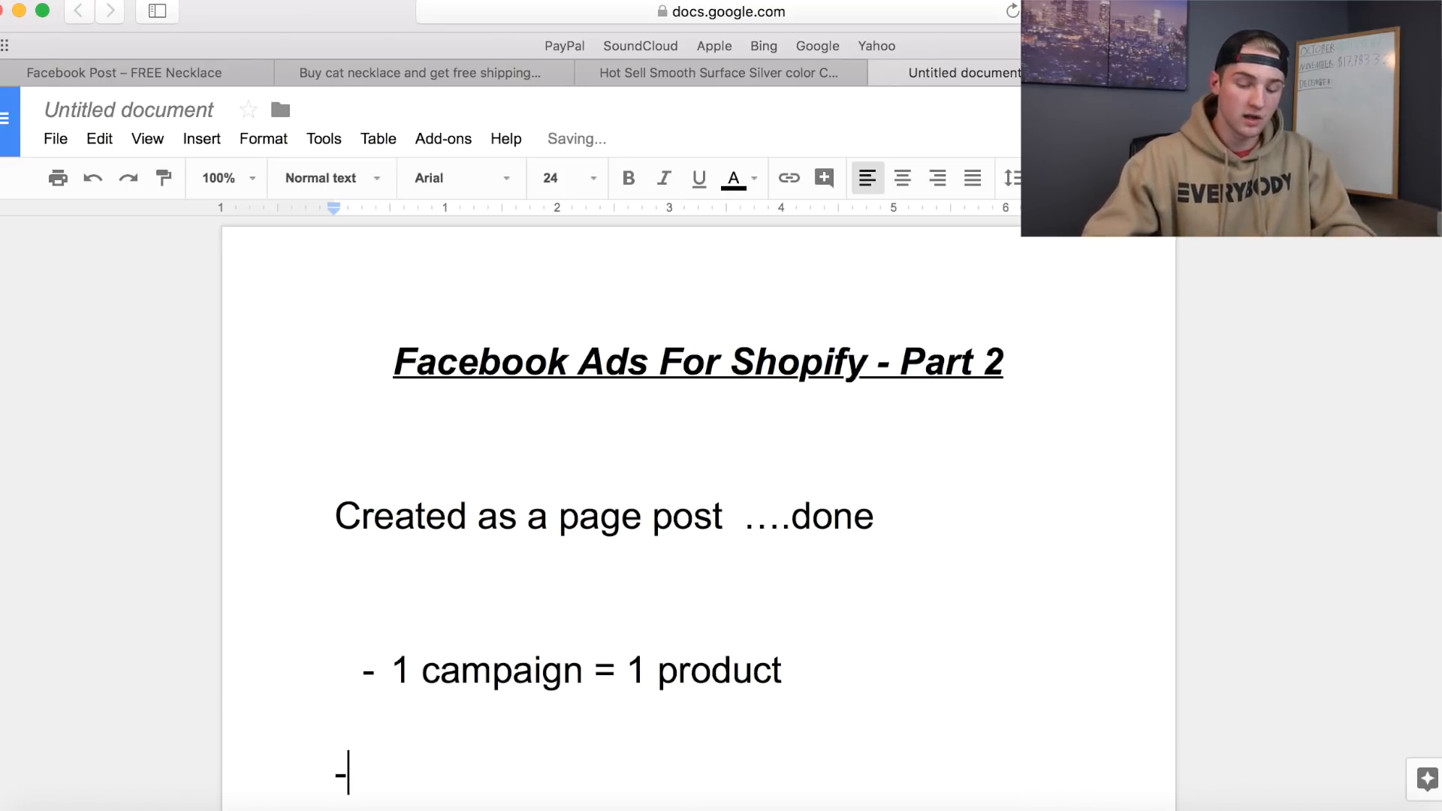
{"action": "type", "text": " Add to cart "}
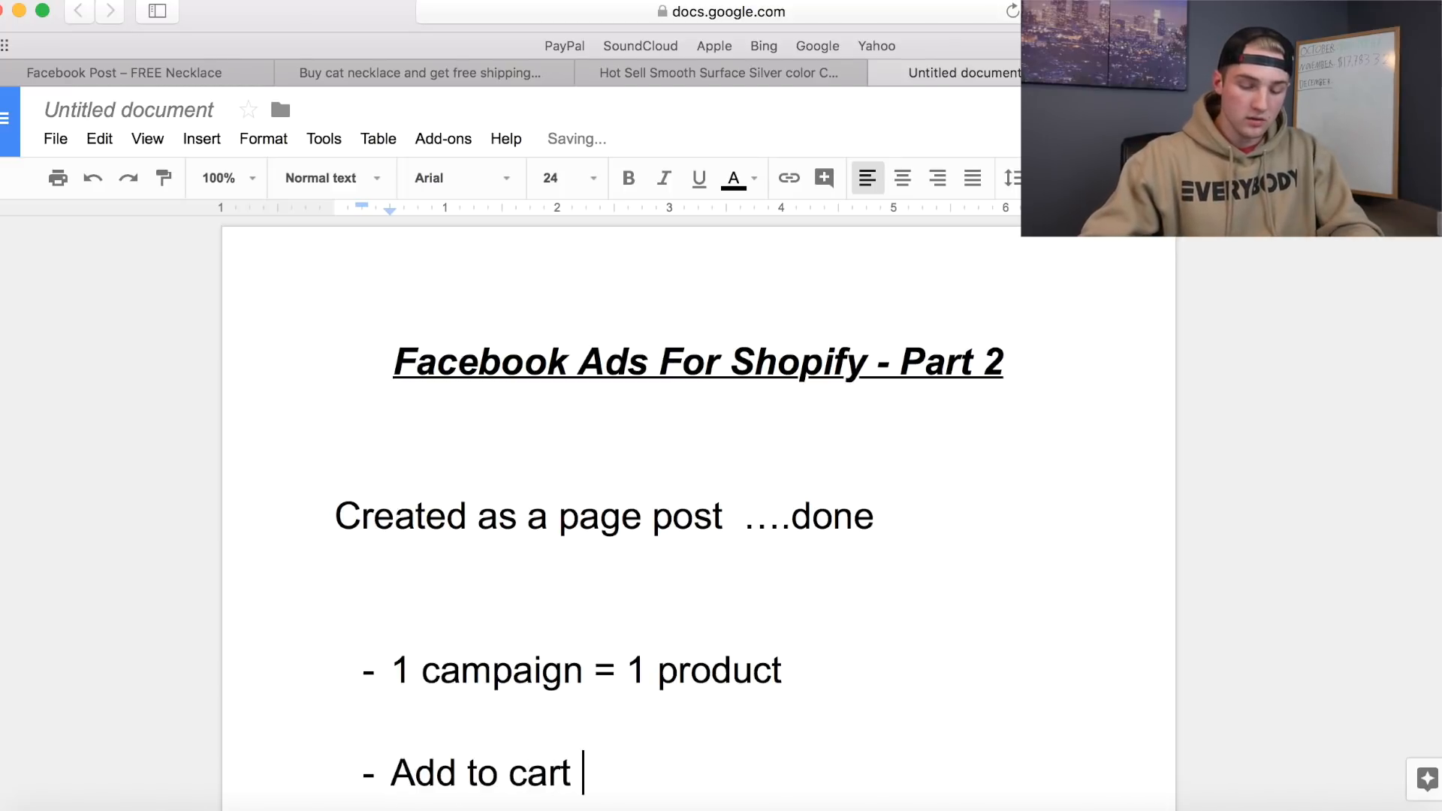
{"action": "type", "text": "(ATC), I"}
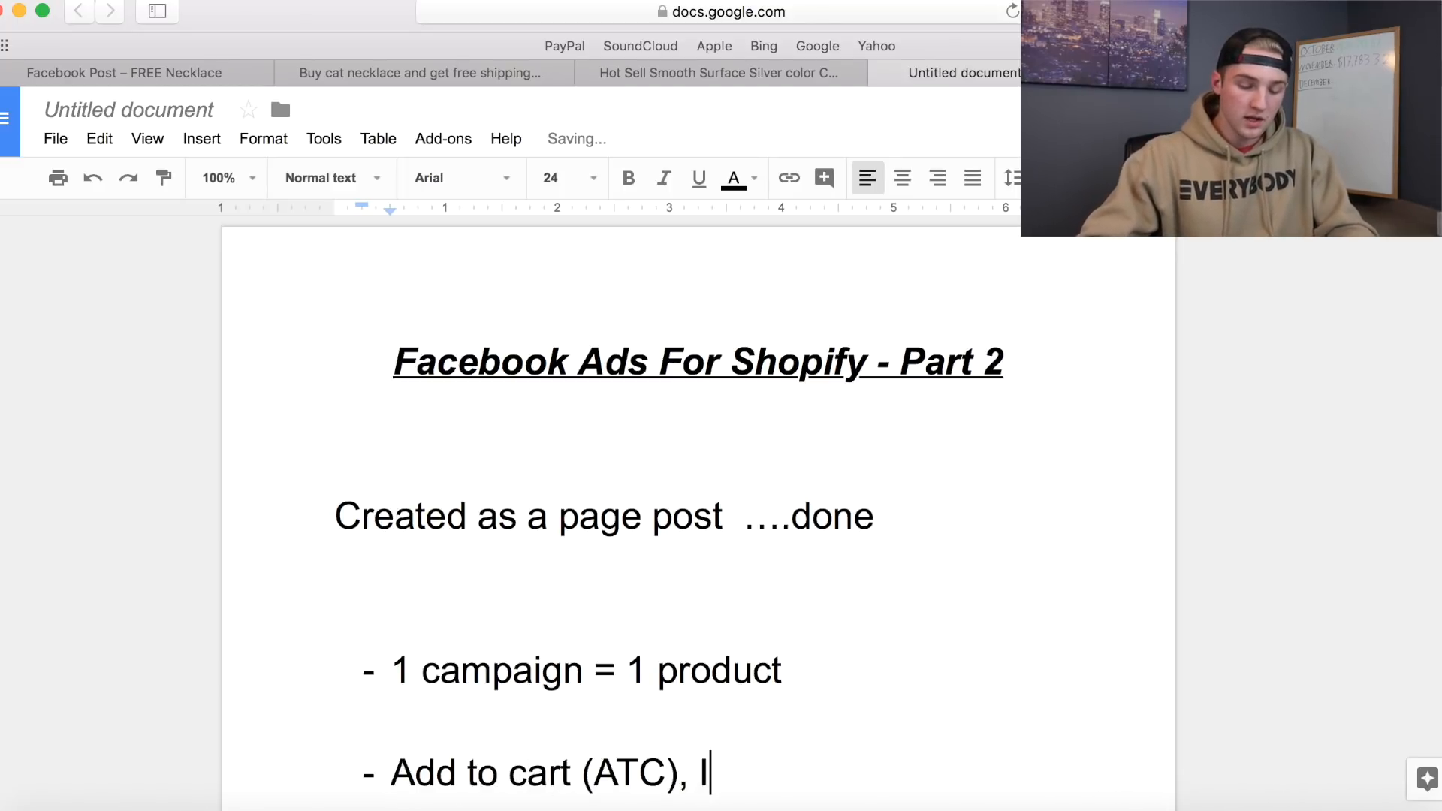
{"action": "type", "text": "nitiate Checkou"}
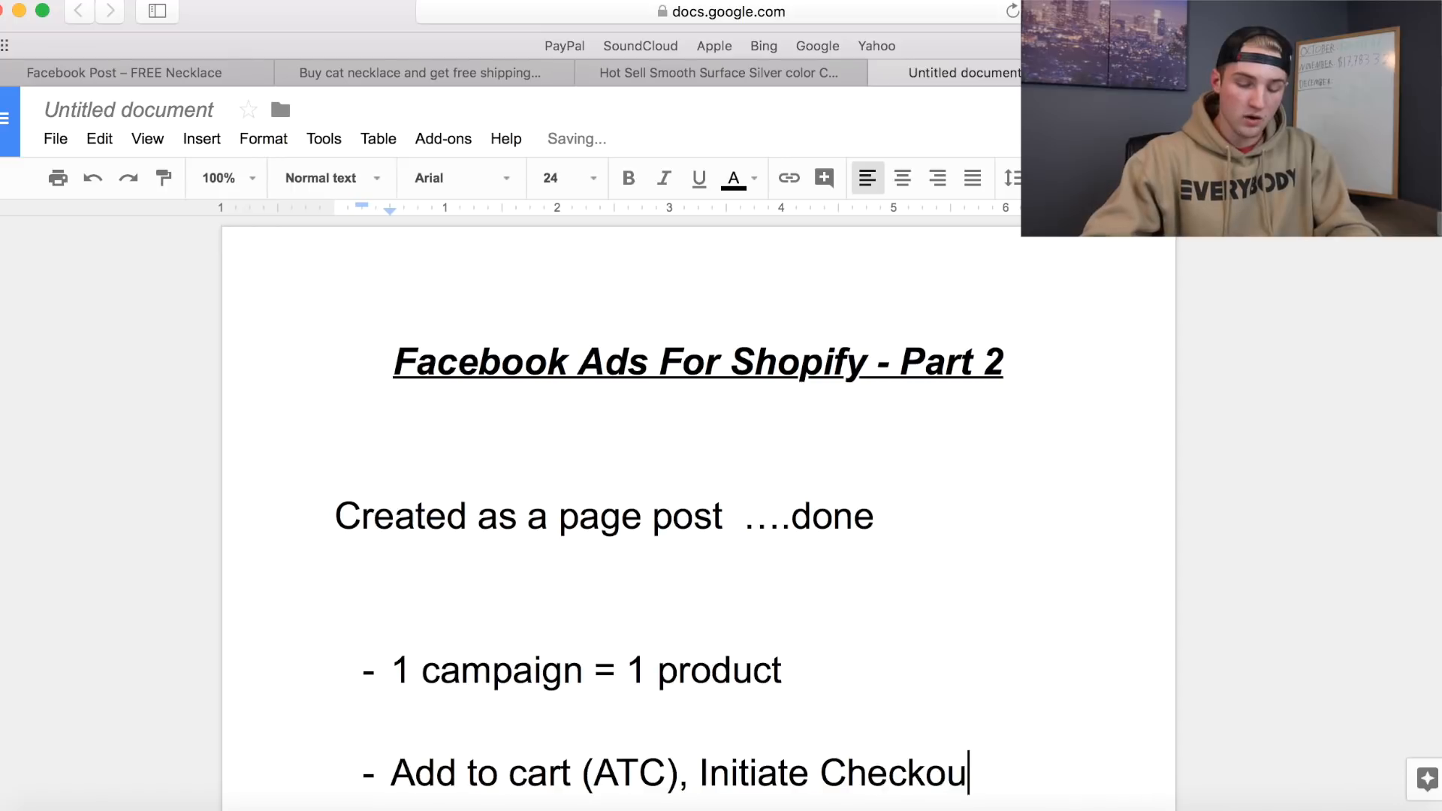
{"action": "type", "text": "t (IC) Purc"}
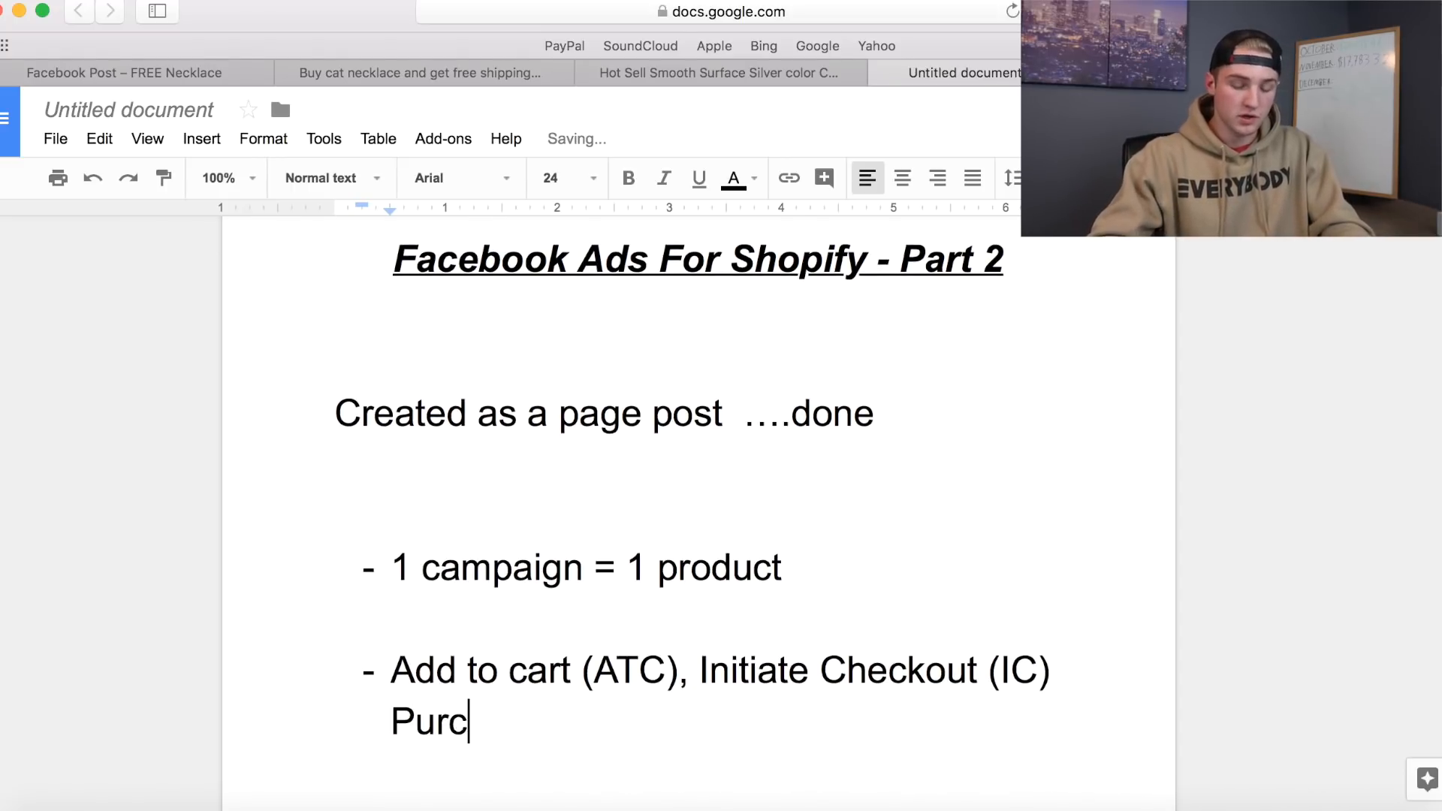
{"action": "type", "text": "hase"}
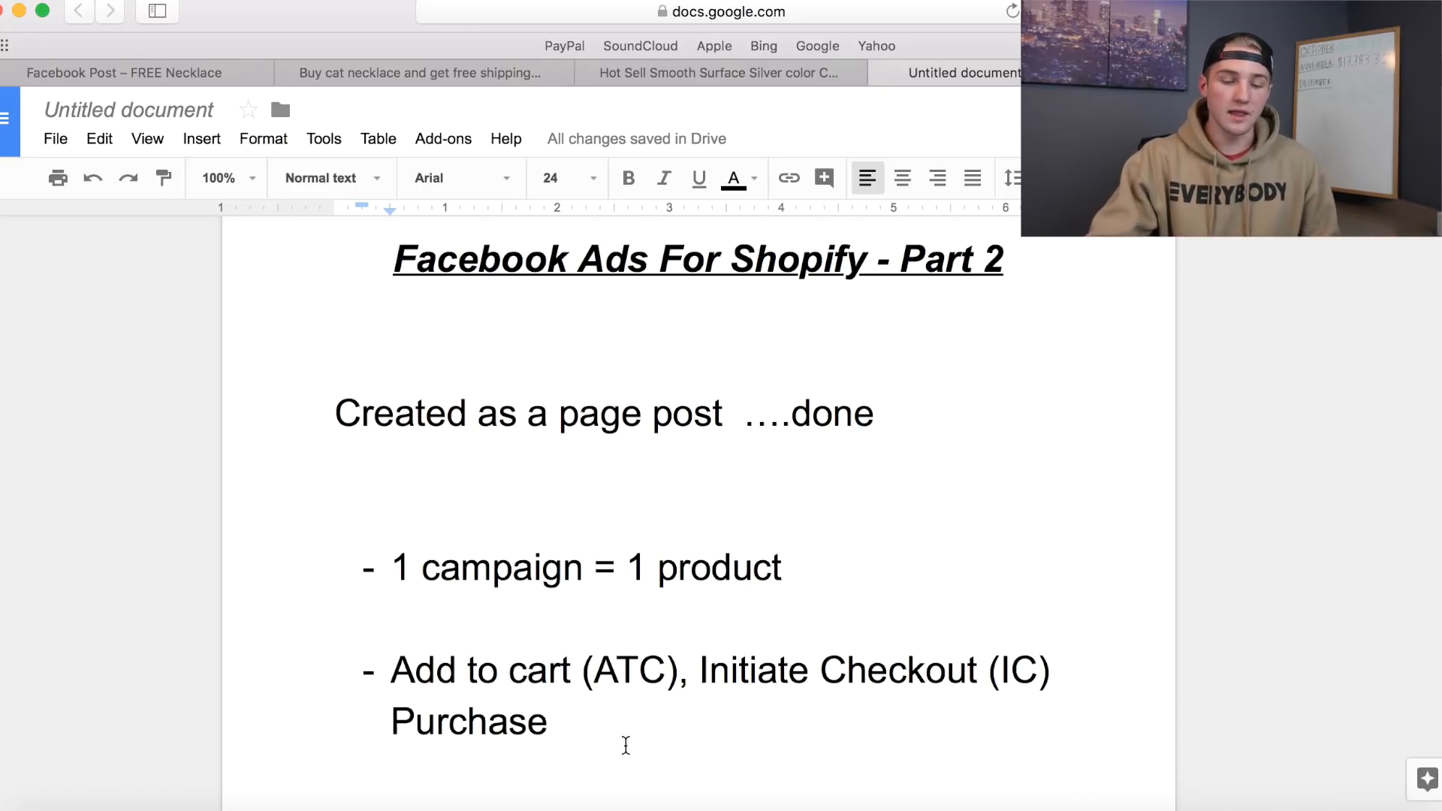
Review the Add to cart, Initiate Checkout and Purchase events in the notes, highlighting them in turn.
{"action": "left_click_drag", "start_coordinate": [678, 669], "coordinate": [390, 666]}
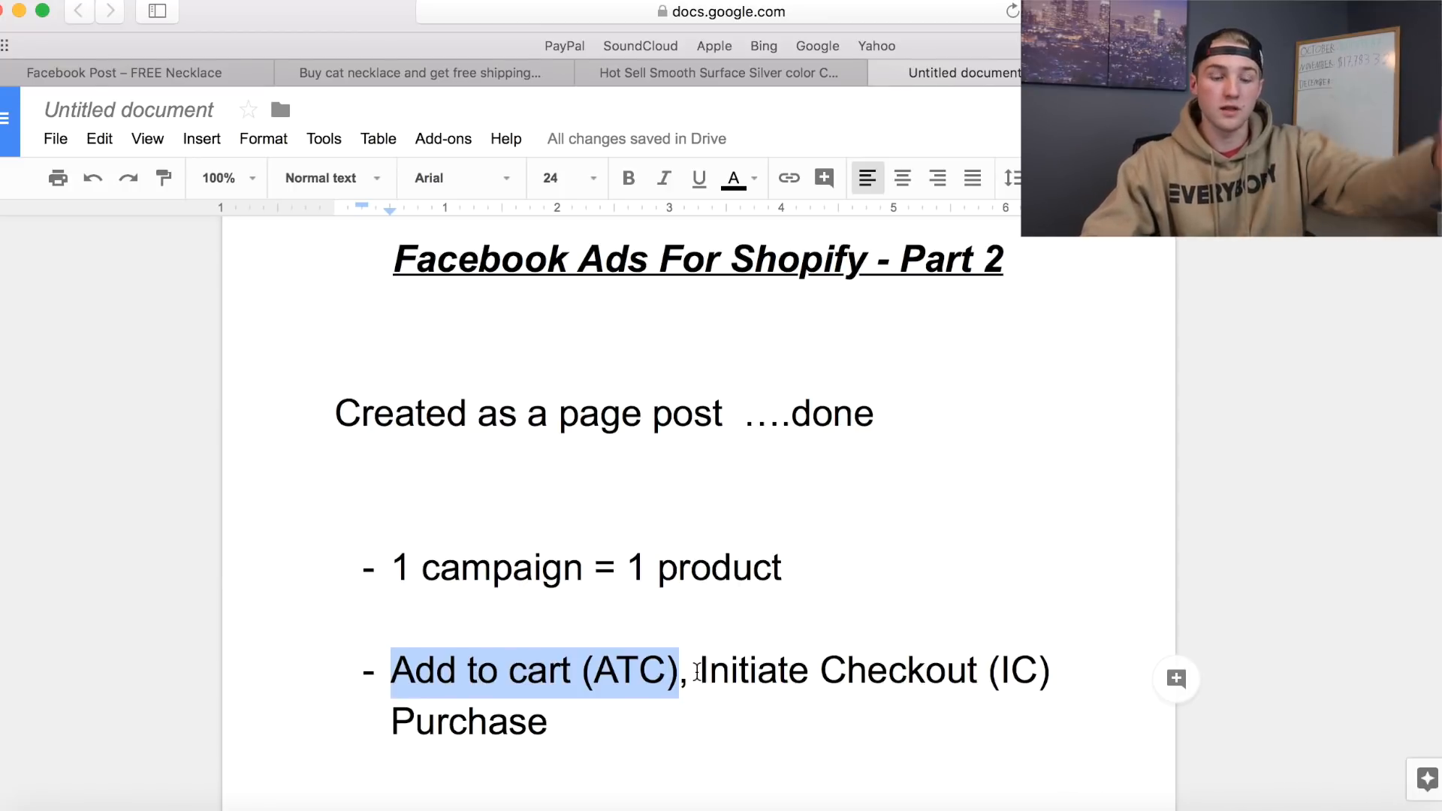
{"action": "left_click", "coordinate": [701, 670]}
{"action": "left_click_drag", "start_coordinate": [701, 670], "coordinate": [1054, 671]}
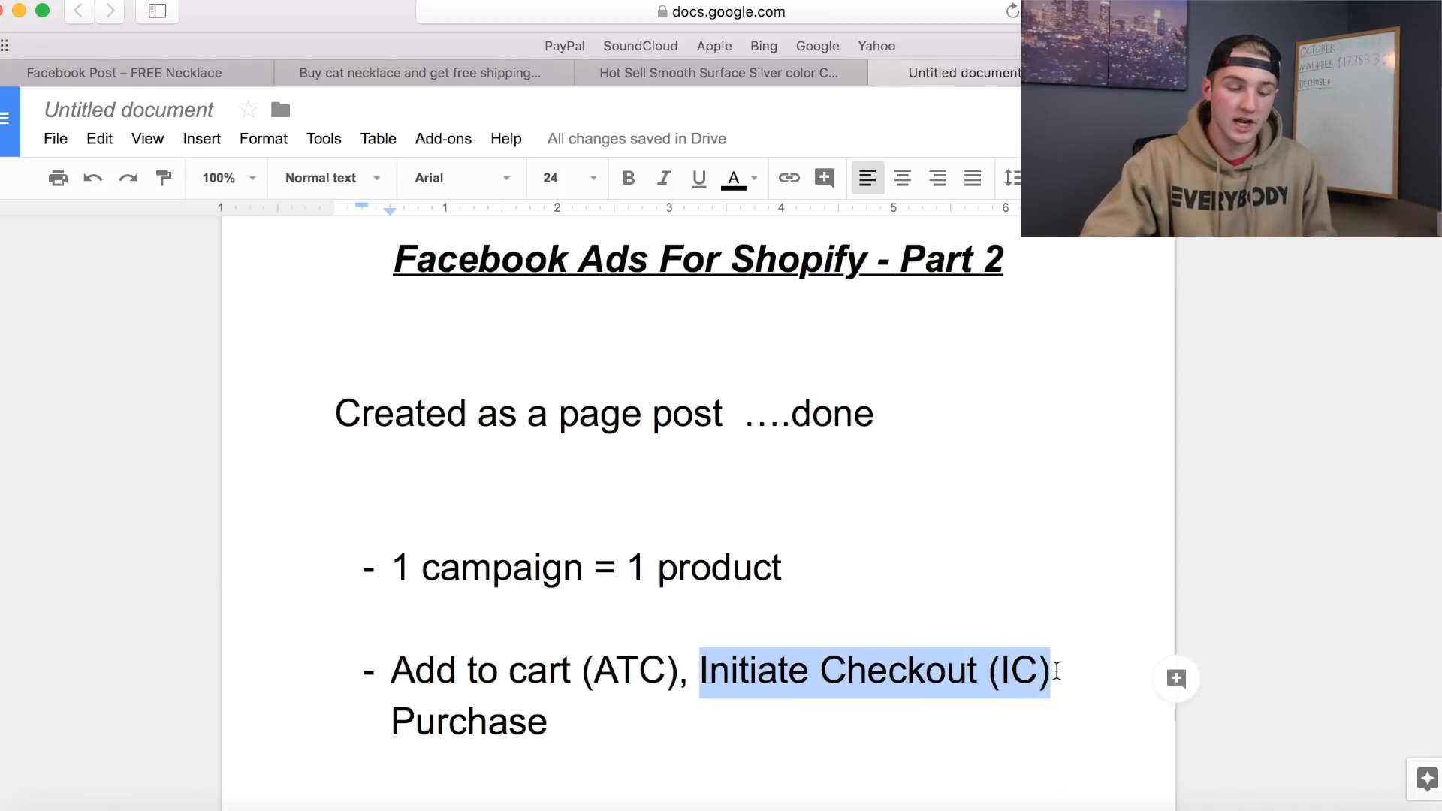
{"action": "left_click", "coordinate": [911, 673]}
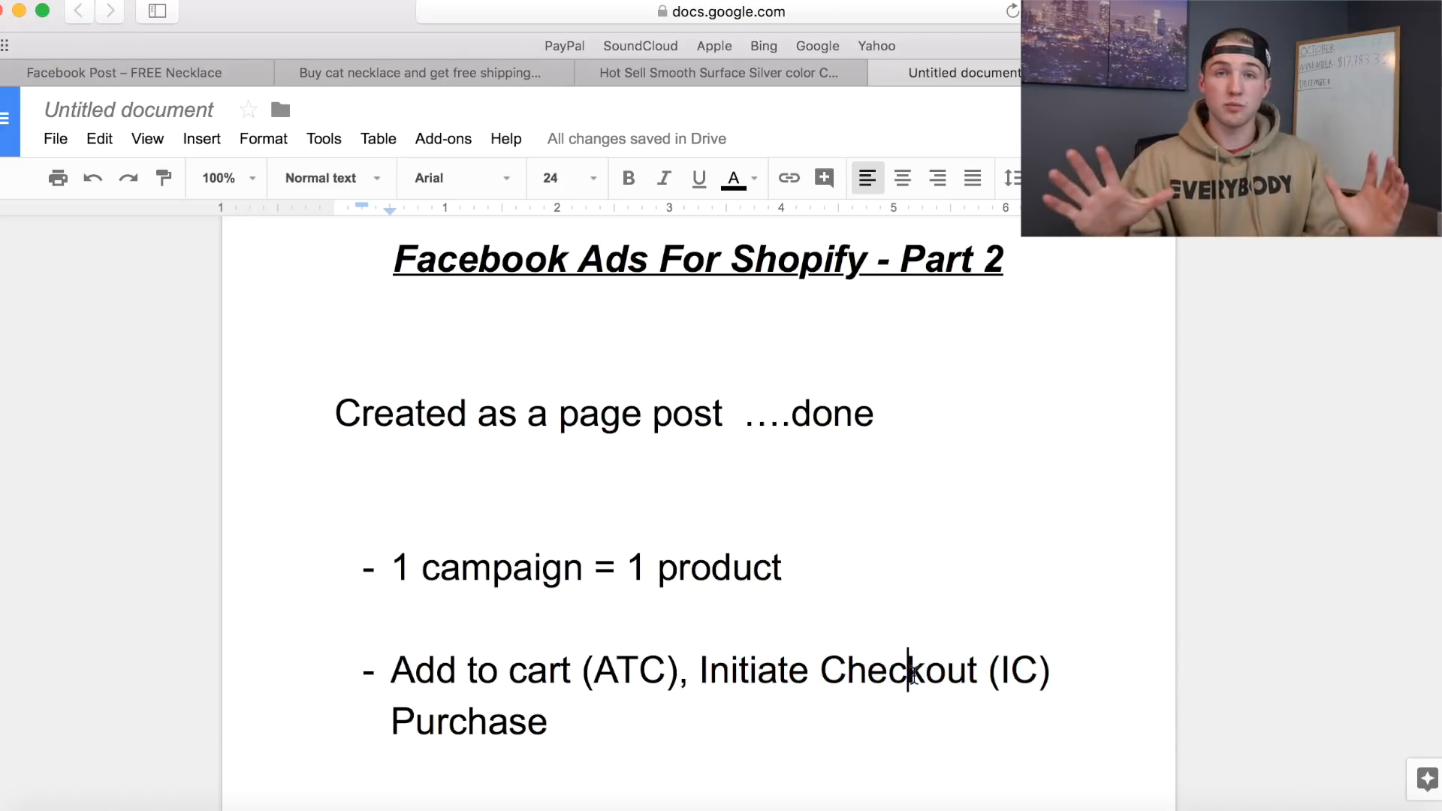
{"action": "left_click", "coordinate": [683, 713]}
{"action": "left_click_drag", "start_coordinate": [683, 713], "coordinate": [386, 701]}
{"action": "double_click", "coordinate": [681, 734]}
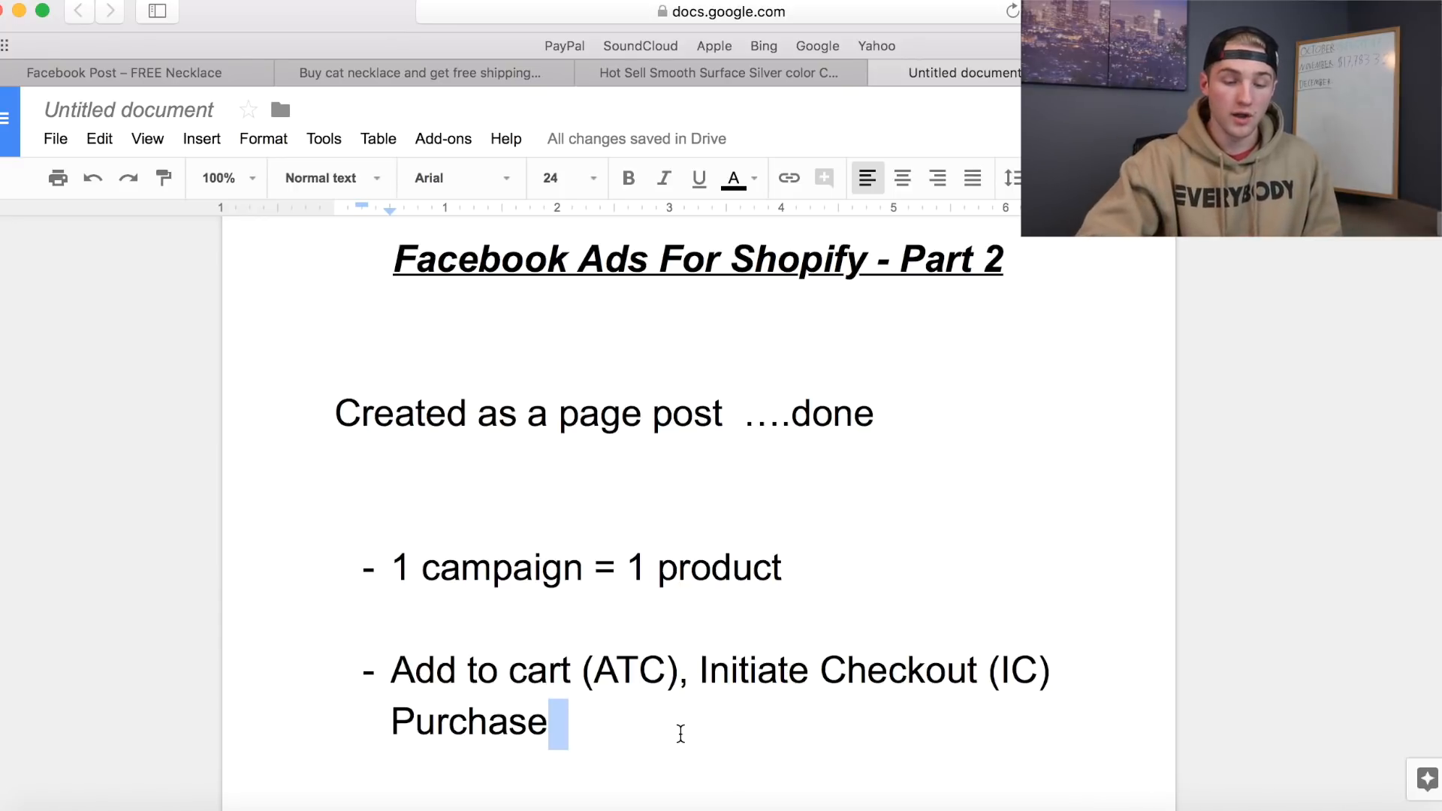
{"action": "left_click", "coordinate": [680, 734]}
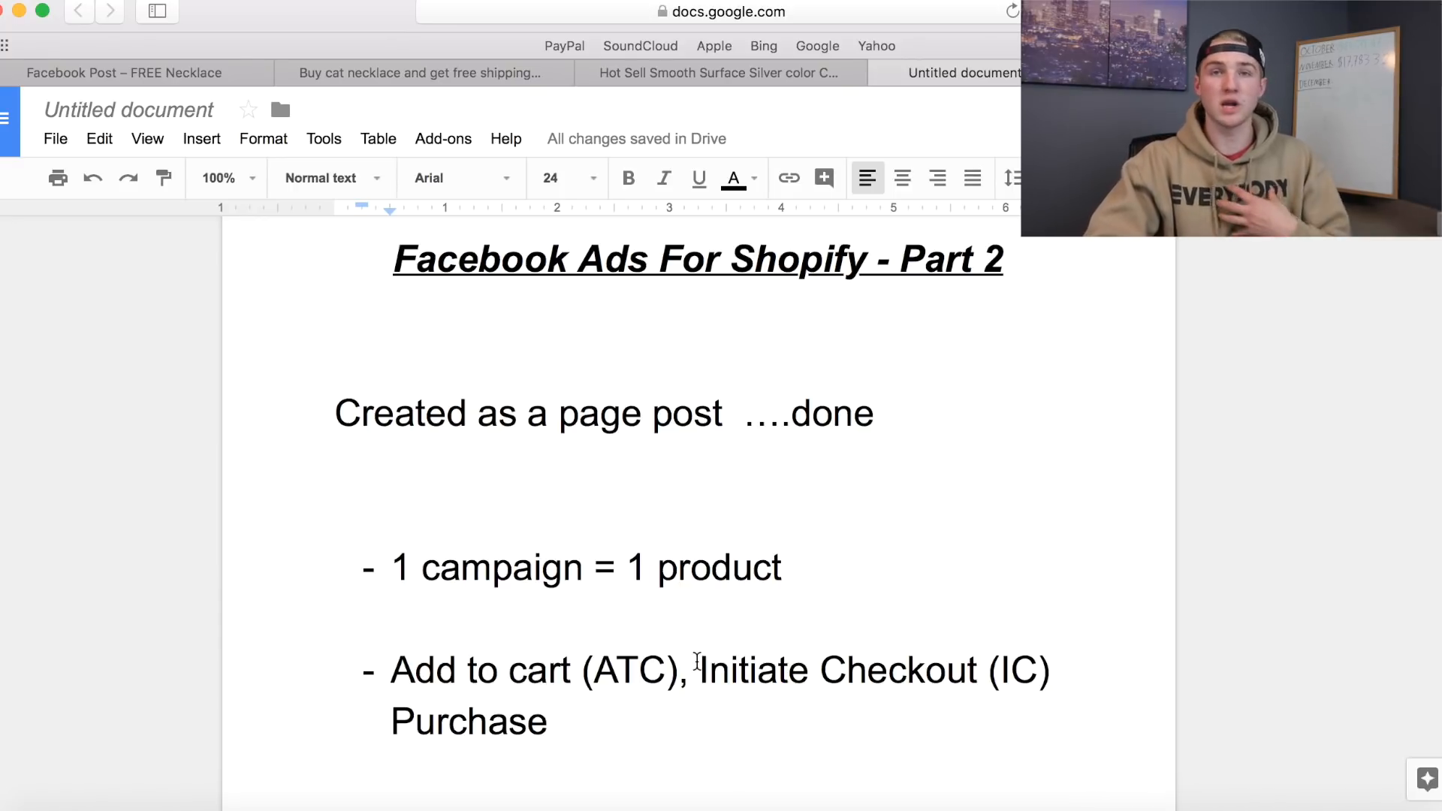
{"action": "left_click_drag", "start_coordinate": [699, 661], "coordinate": [1052, 681]}
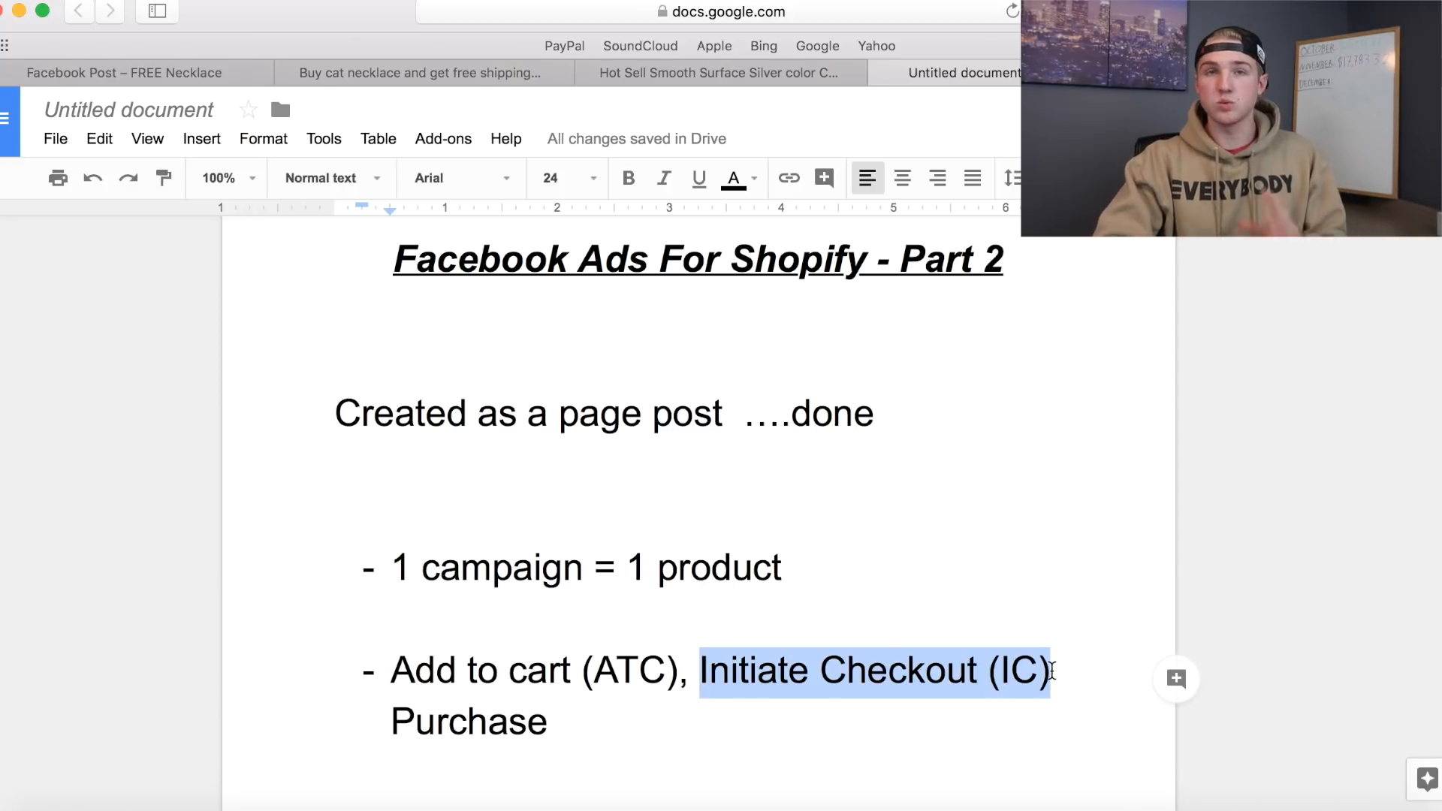
{"action": "left_click", "coordinate": [1051, 671]}
{"action": "double_click", "coordinate": [879, 712]}
{"action": "left_click_drag", "start_coordinate": [879, 712], "coordinate": [710, 667]}
{"action": "left_click", "coordinate": [710, 667]}
{"action": "left_click", "coordinate": [688, 671]}
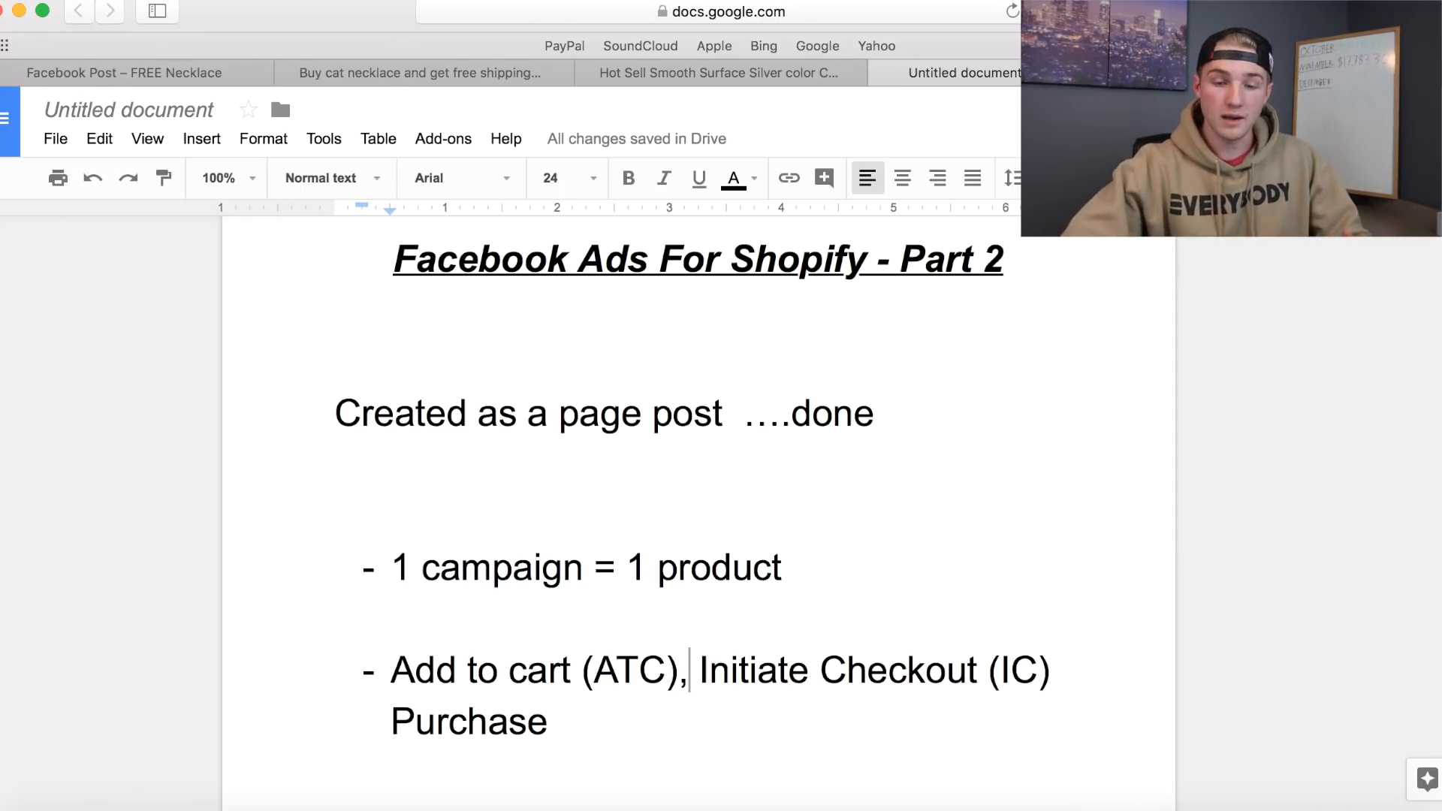
Switch to Ads Manager and choose Initiate Checkout as the ad set's website conversion event.
{"action": "key", "text": "ctrl+Tab"}
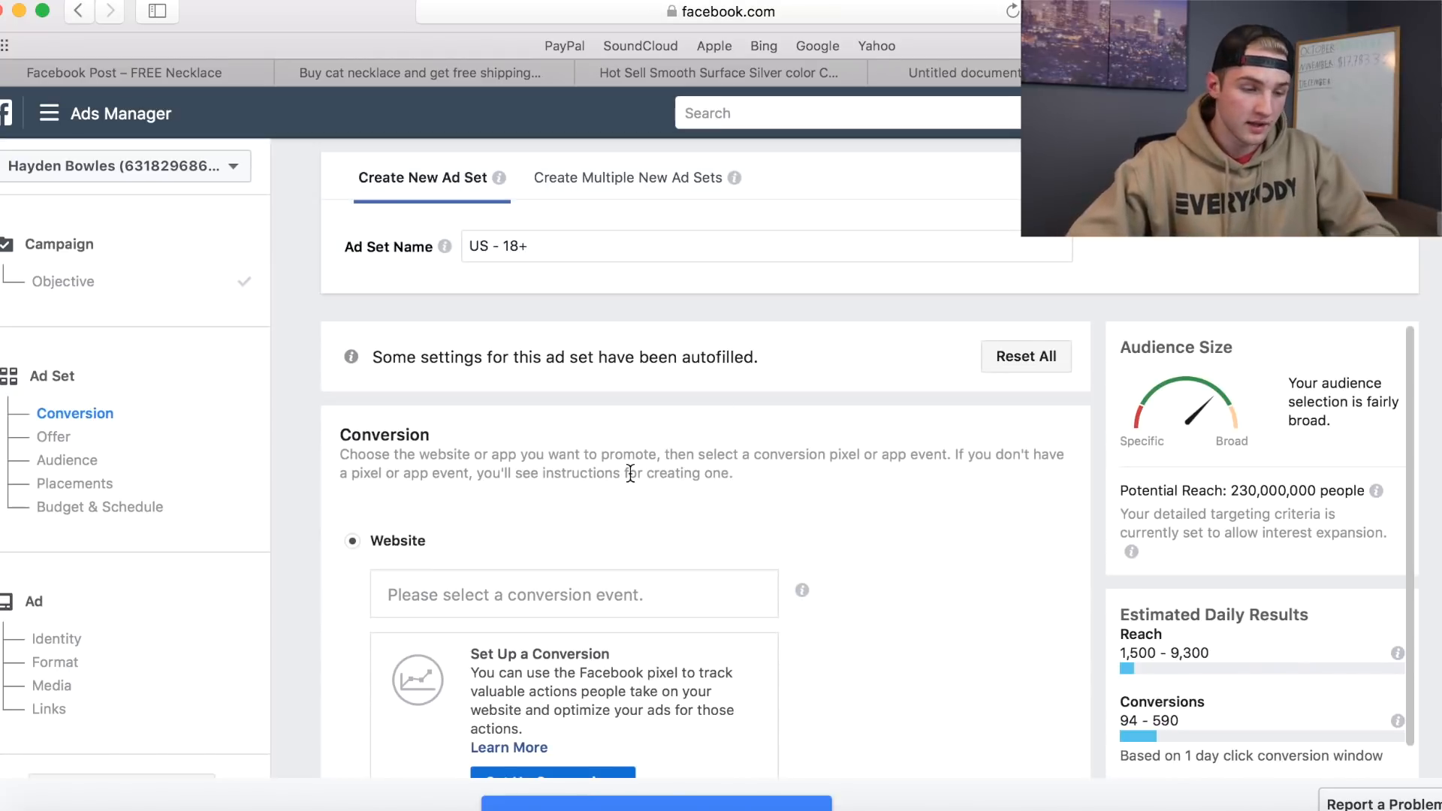
{"action": "scroll", "coordinate": [609, 449], "scroll_direction": "down", "scroll_amount": 3}
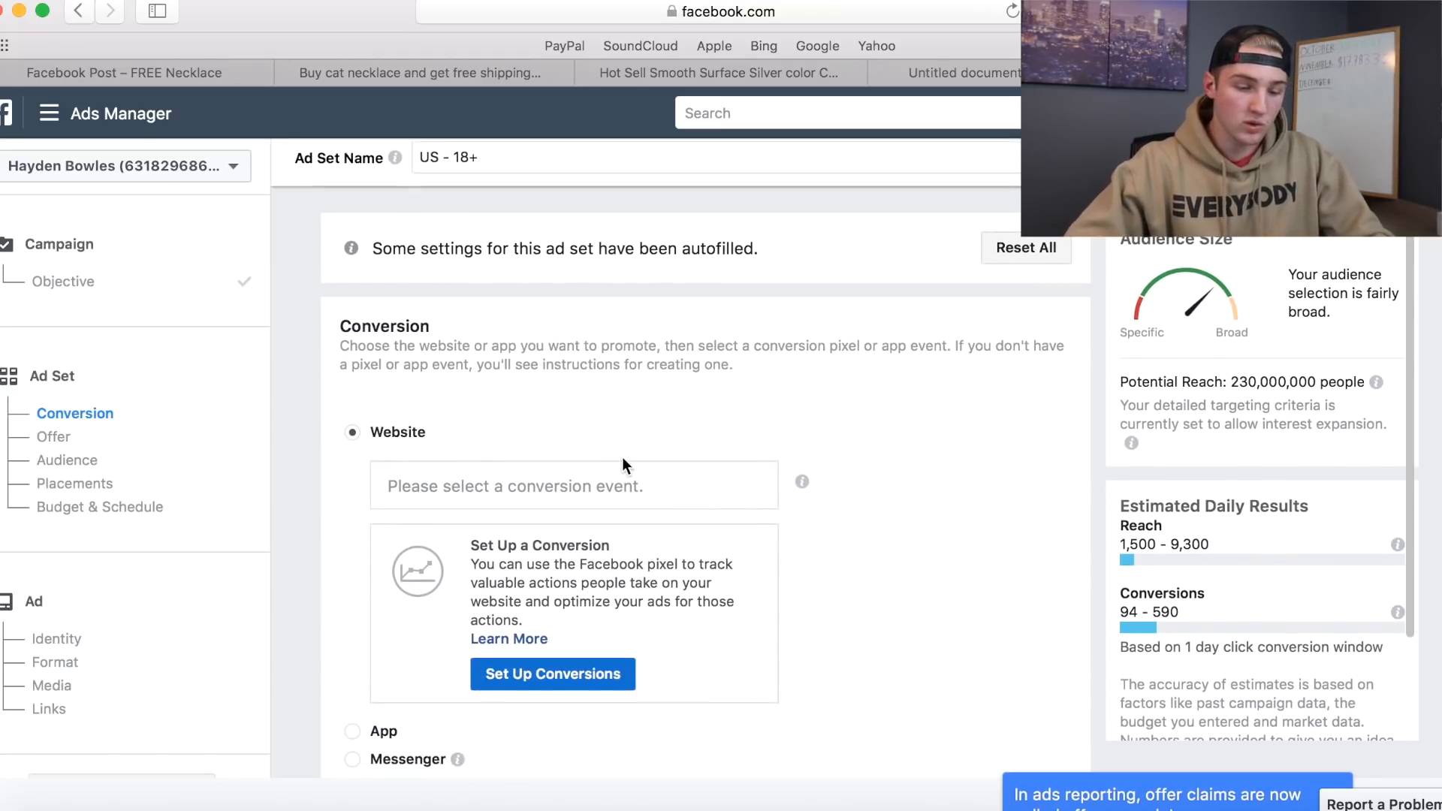
{"action": "left_click", "coordinate": [634, 487]}
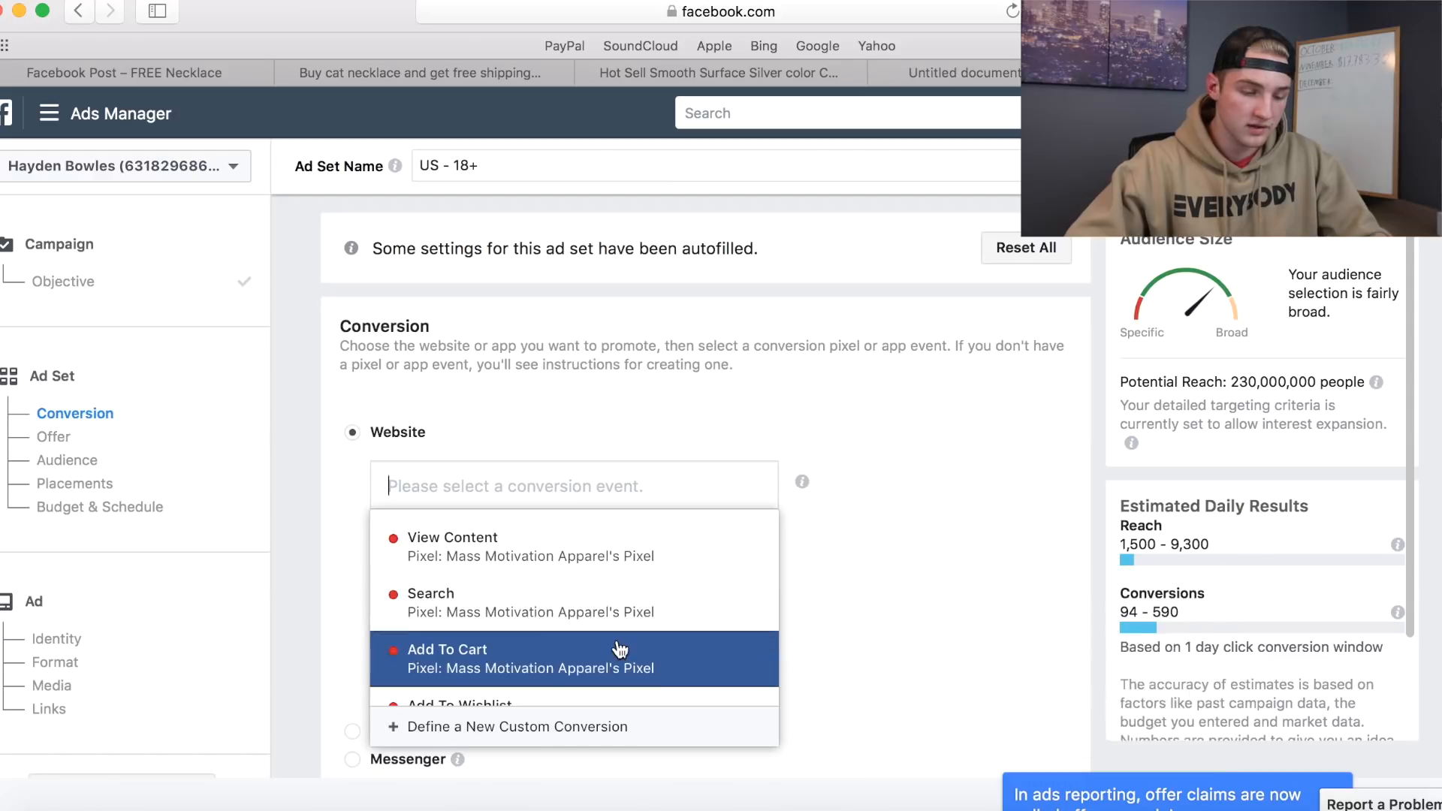
{"action": "scroll", "coordinate": [620, 650], "scroll_direction": "down", "scroll_amount": 5}
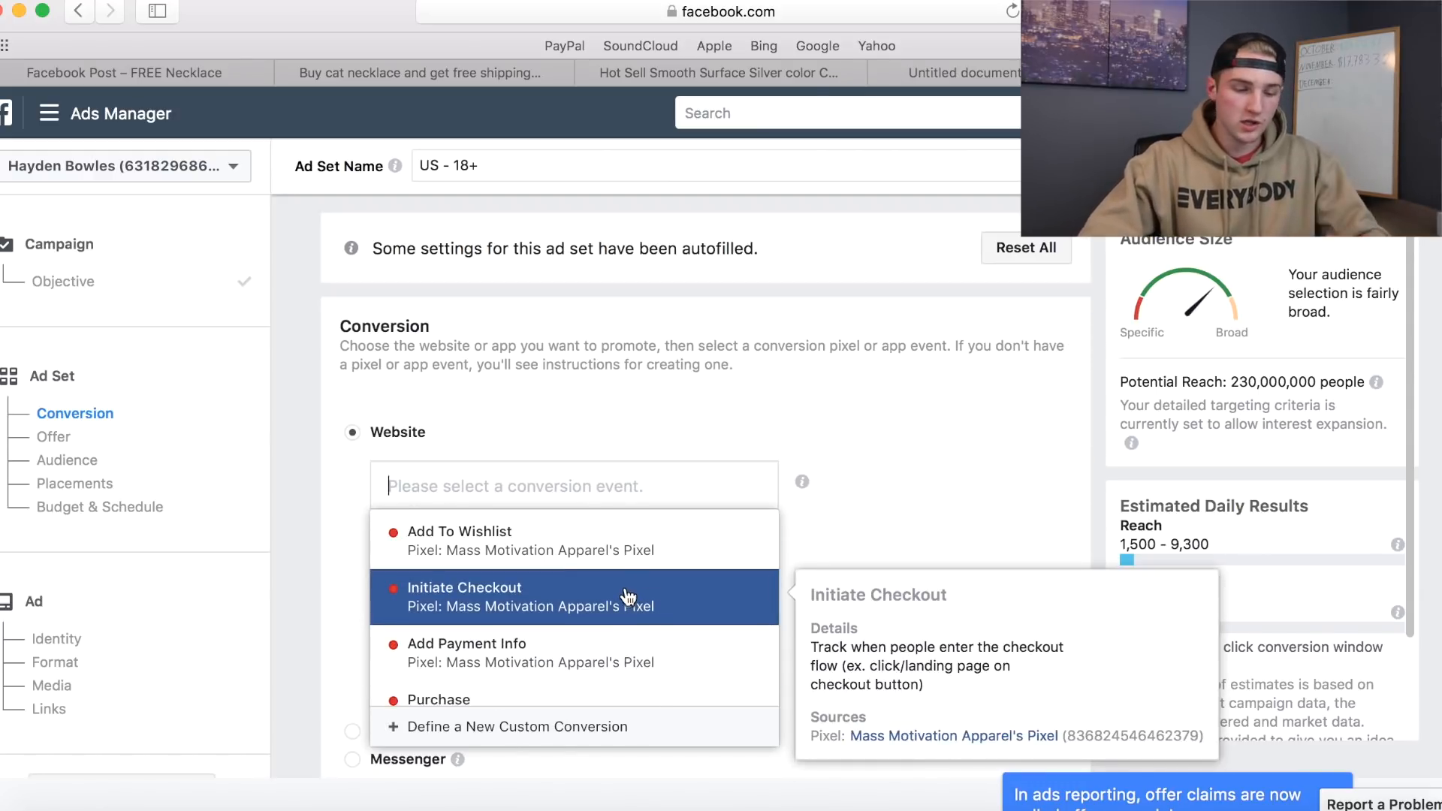
{"action": "scroll", "coordinate": [628, 597], "scroll_direction": "up", "scroll_amount": 1}
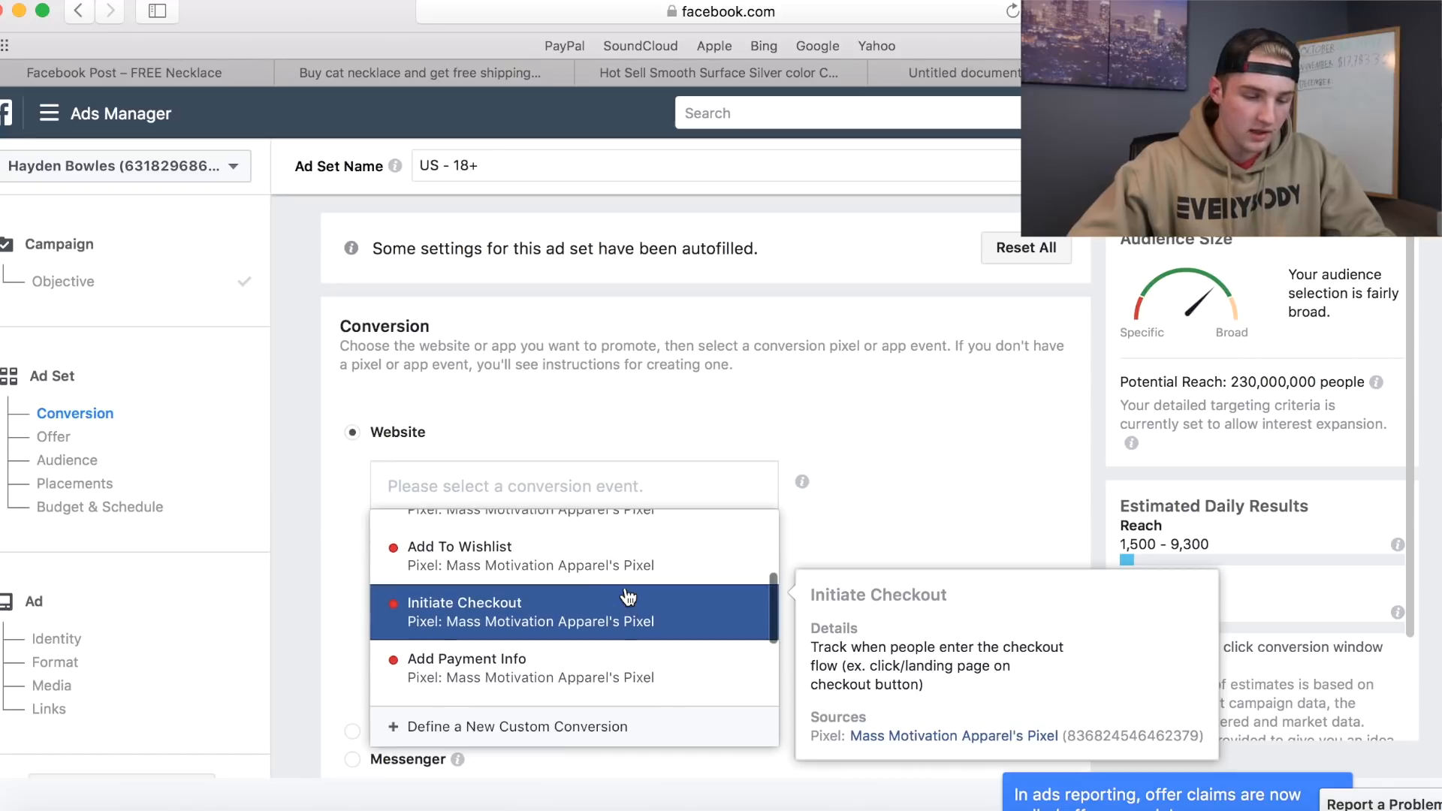
{"action": "left_click", "coordinate": [577, 607]}
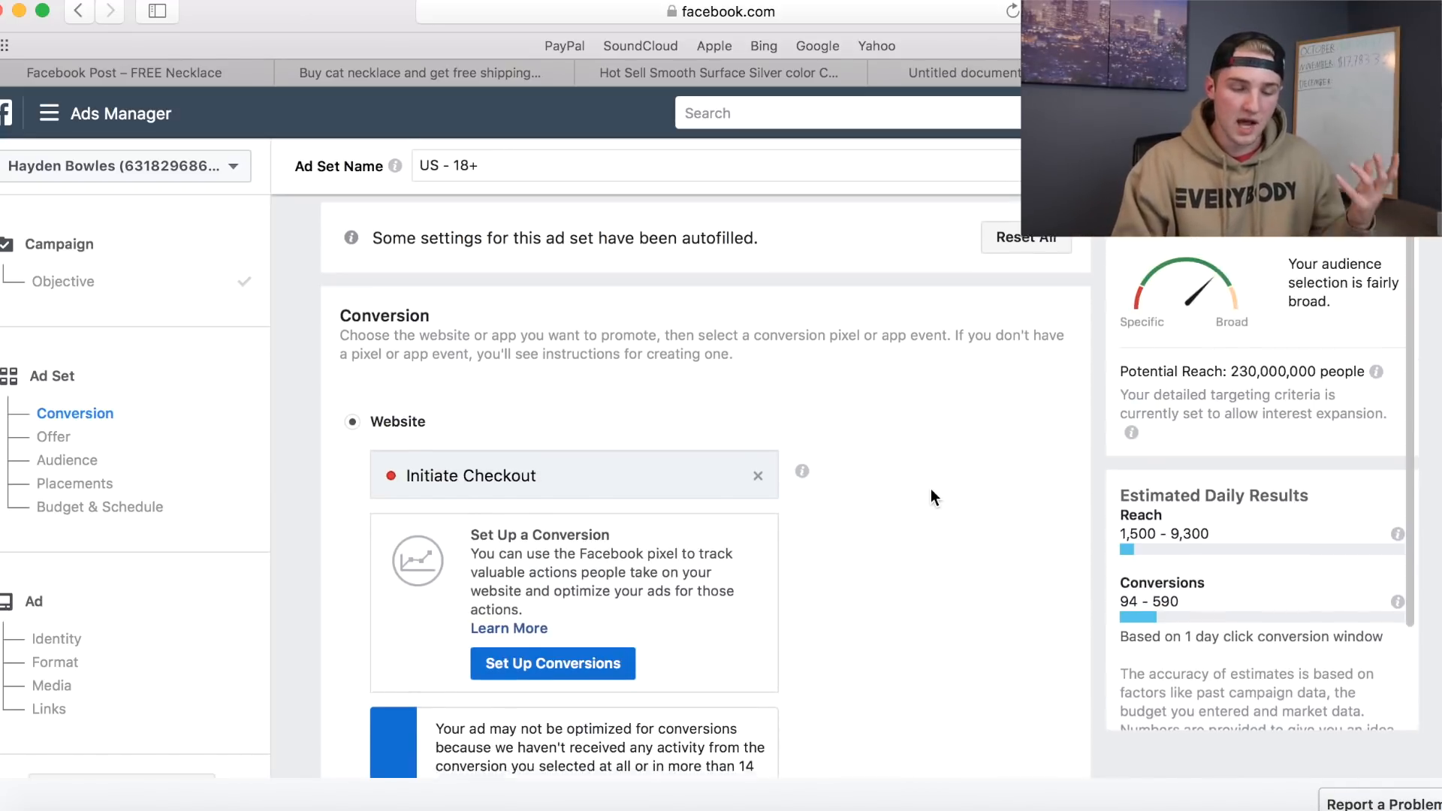
Examine the ad set's Audience section, checking the available custom audiences and the location, age and gender settings.
{"action": "scroll", "coordinate": [931, 499], "scroll_direction": "down", "scroll_amount": 3}
{"action": "scroll", "coordinate": [931, 490], "scroll_direction": "down", "scroll_amount": 2}
{"action": "scroll", "coordinate": [931, 491], "scroll_direction": "down", "scroll_amount": 10}
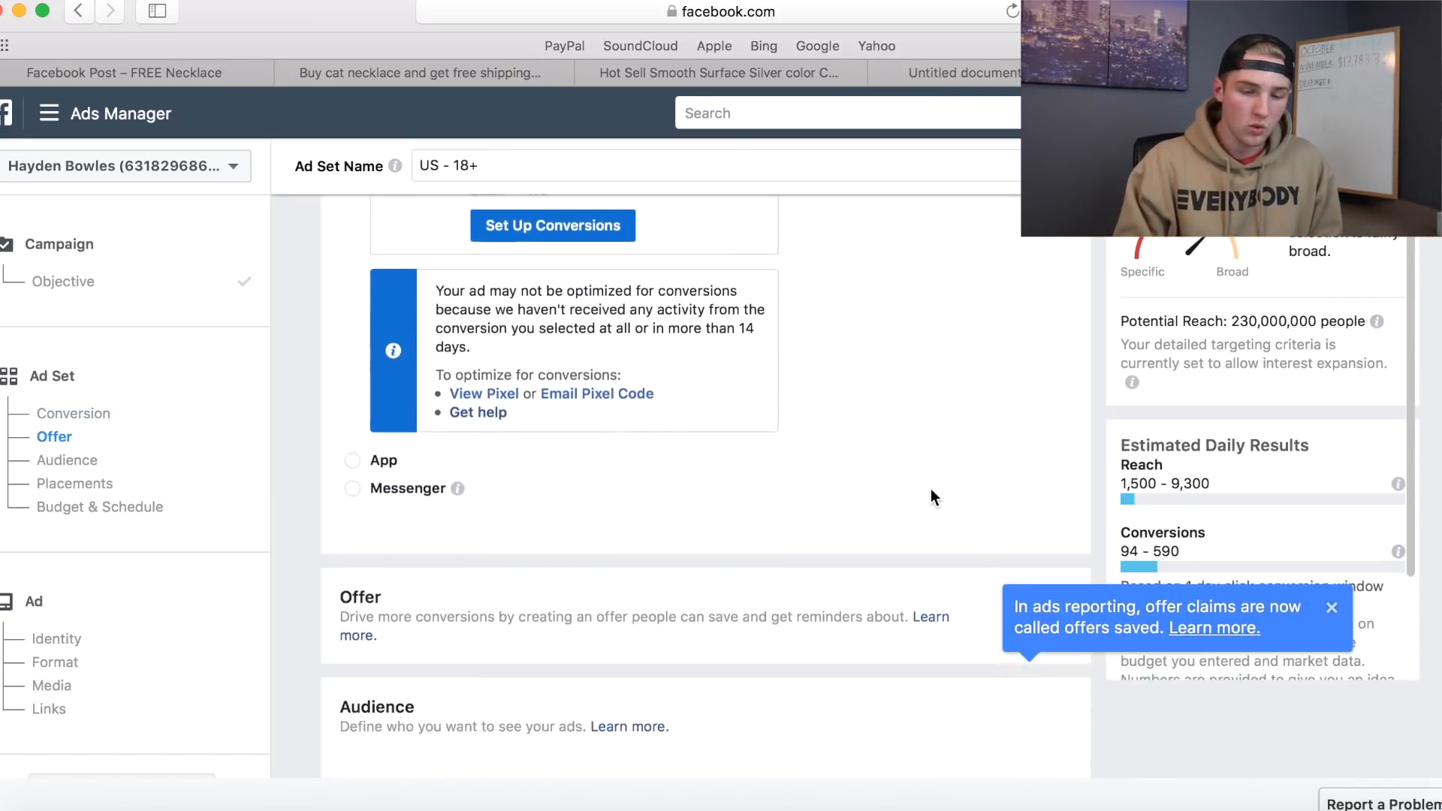
{"action": "scroll", "coordinate": [931, 492], "scroll_direction": "down", "scroll_amount": 2}
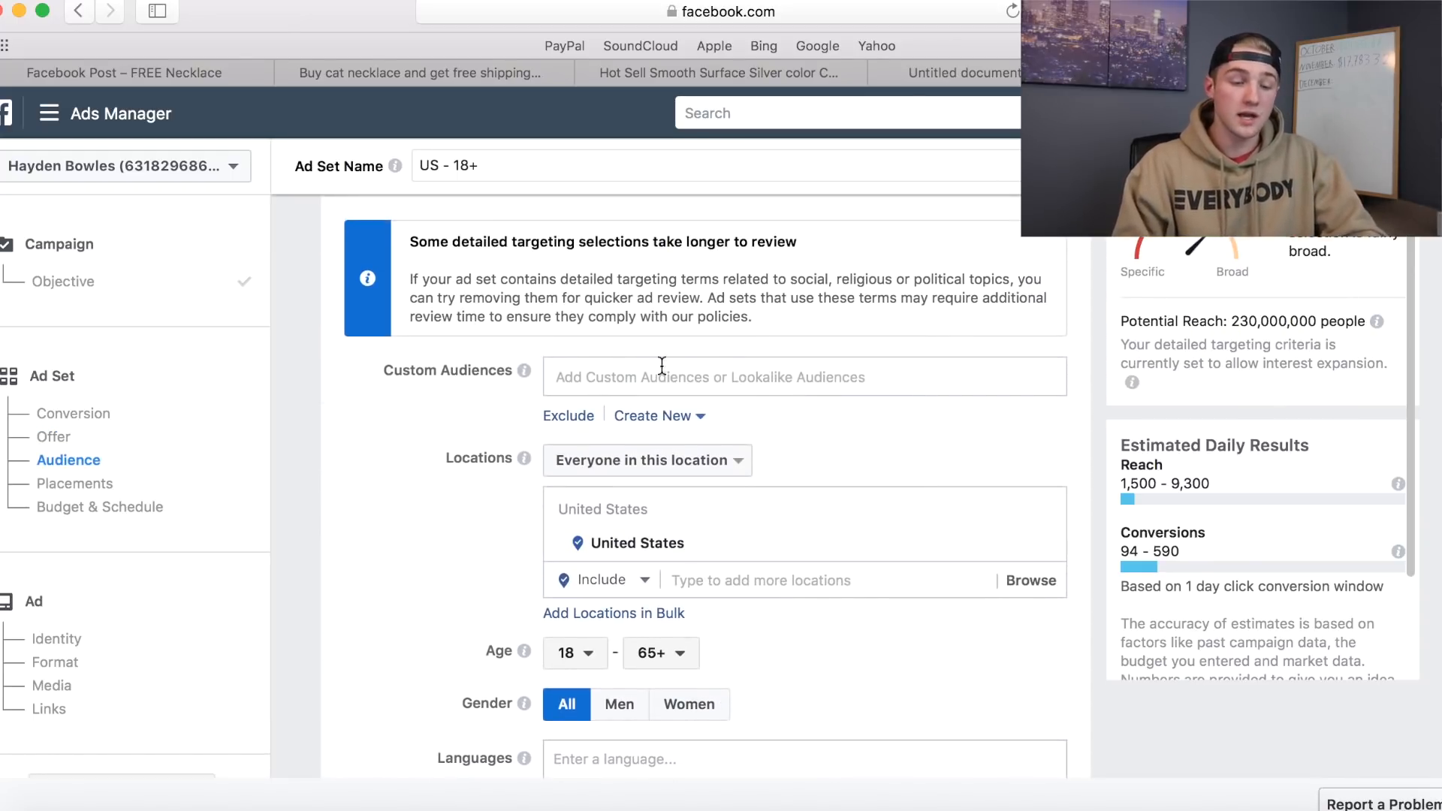
{"action": "left_click", "coordinate": [593, 385]}
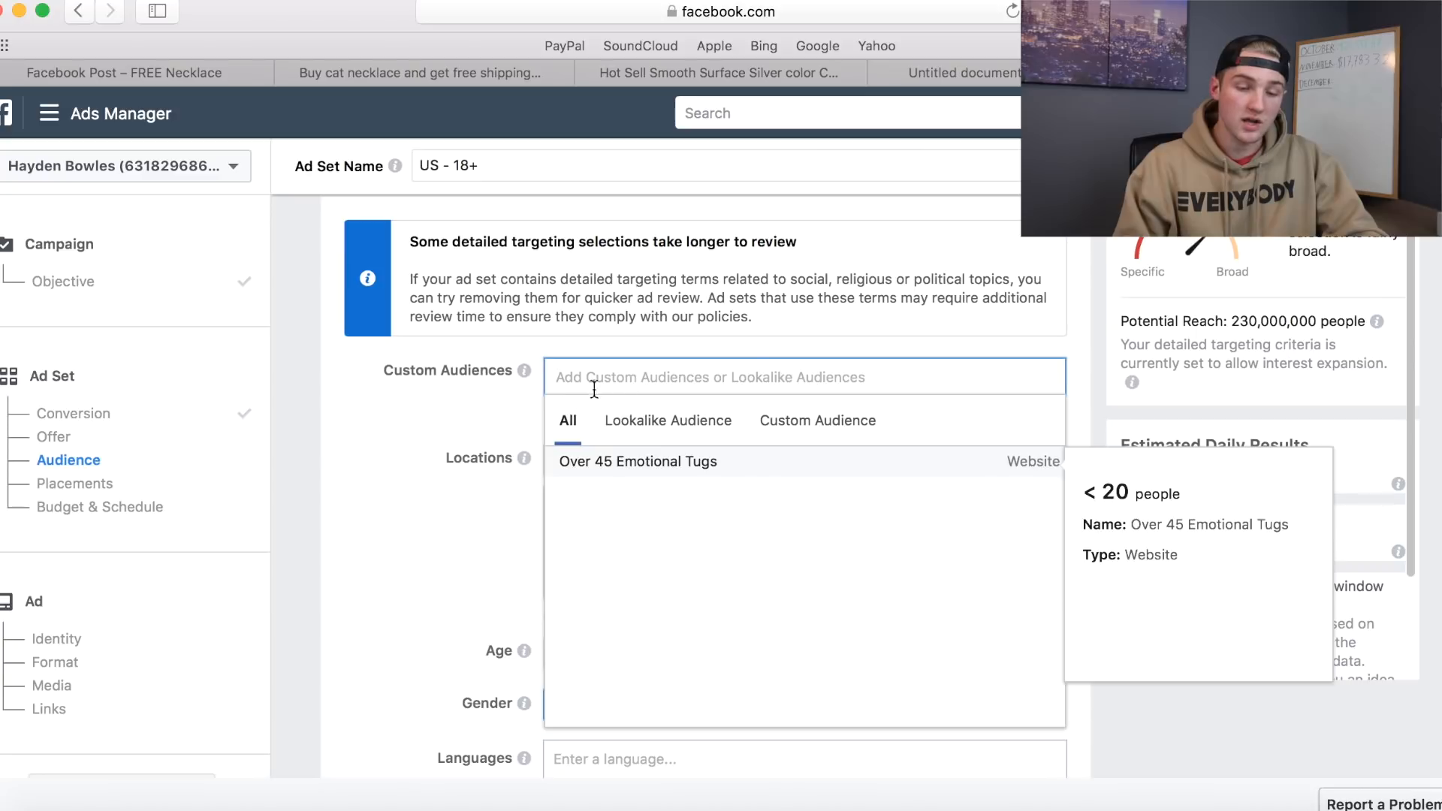
{"action": "left_click", "coordinate": [457, 416]}
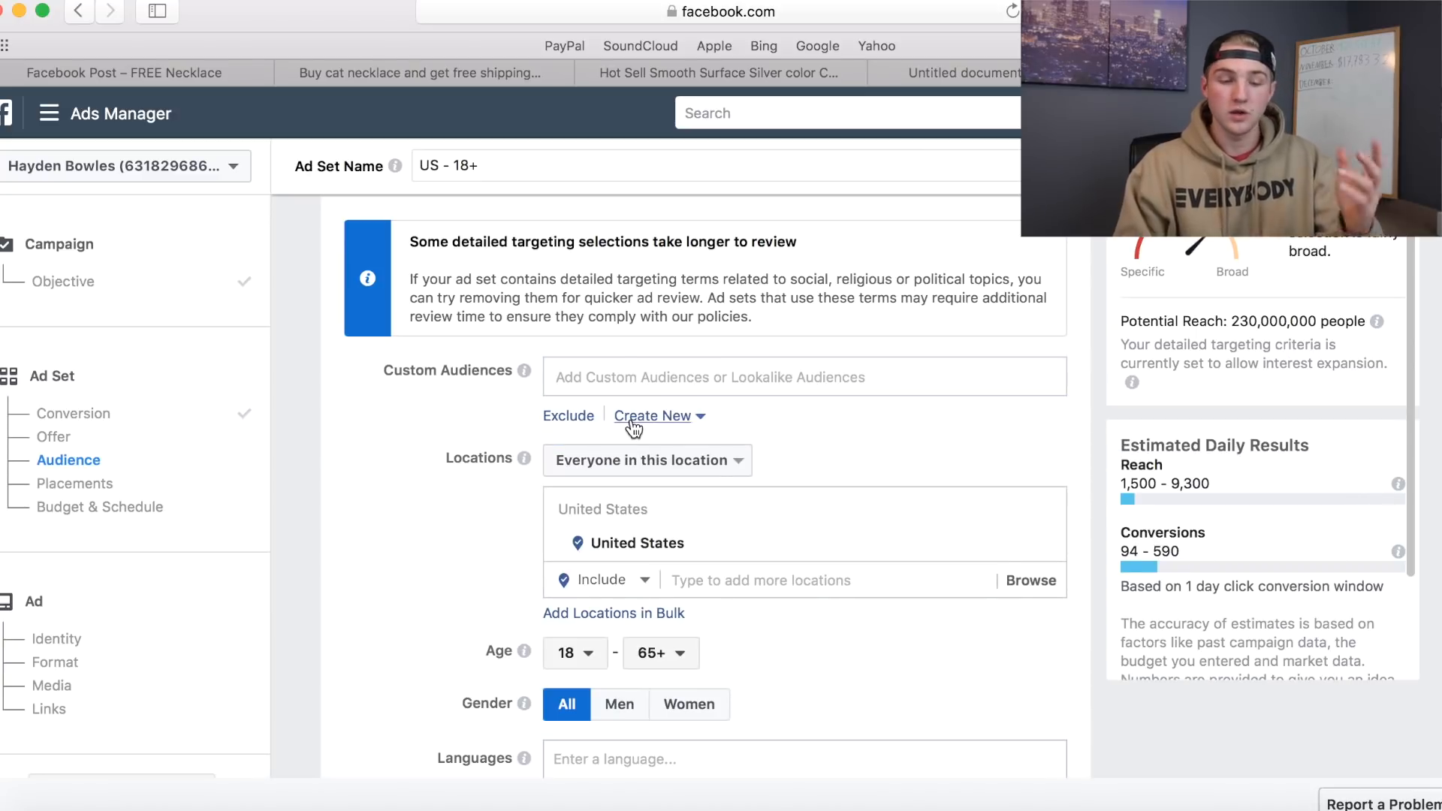
{"action": "left_click", "coordinate": [612, 381]}
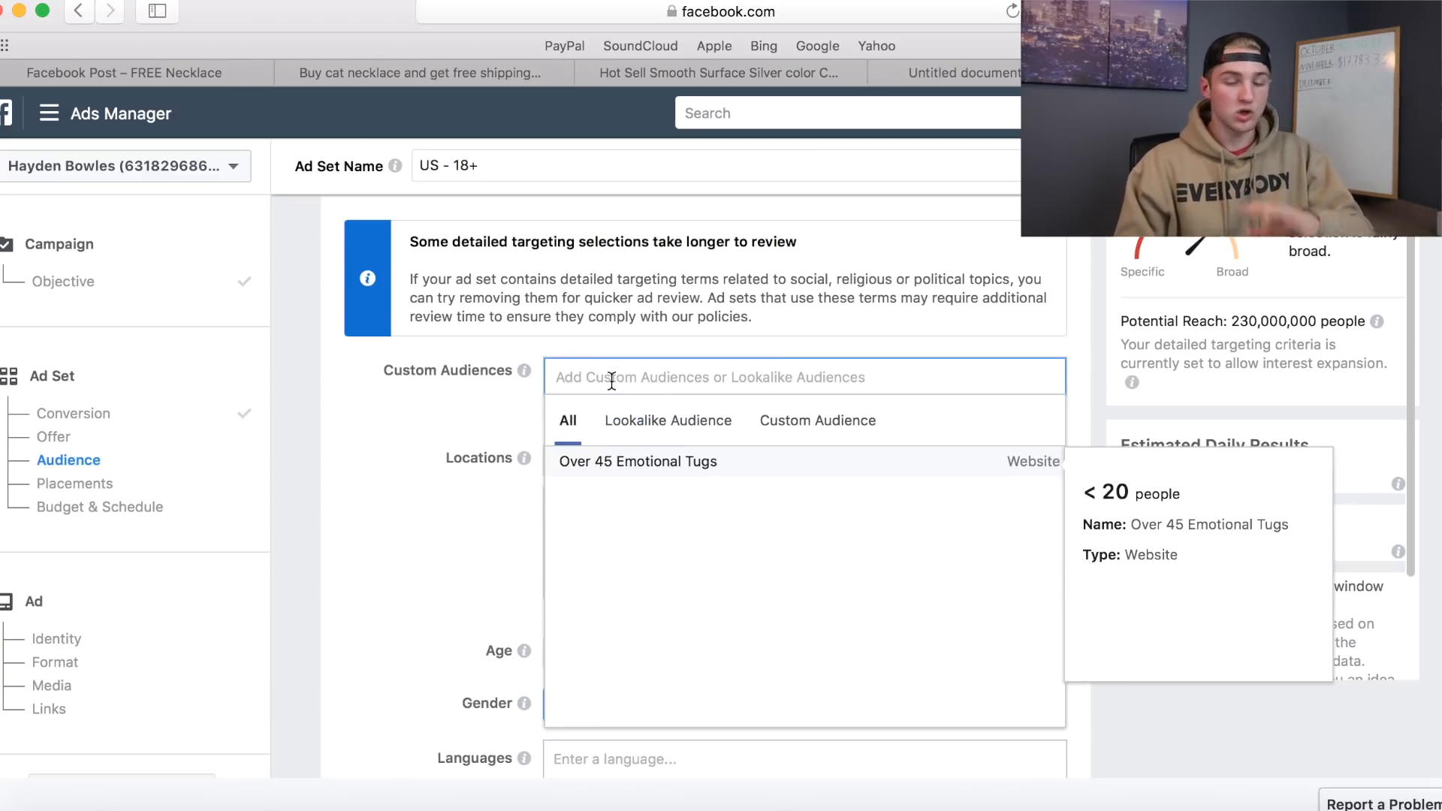
{"action": "left_click", "coordinate": [509, 409]}
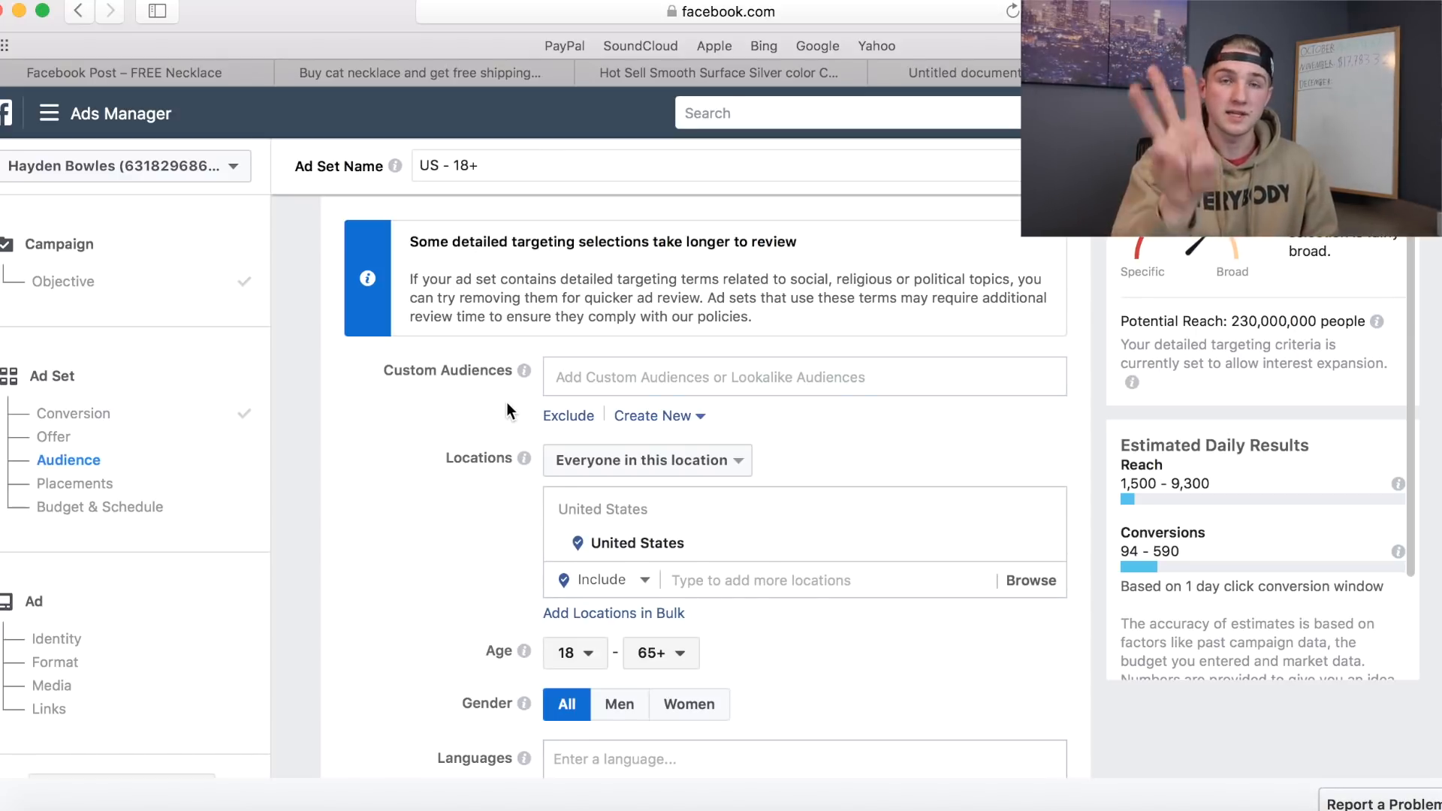
{"action": "scroll", "coordinate": [506, 403], "scroll_direction": "down", "scroll_amount": 2}
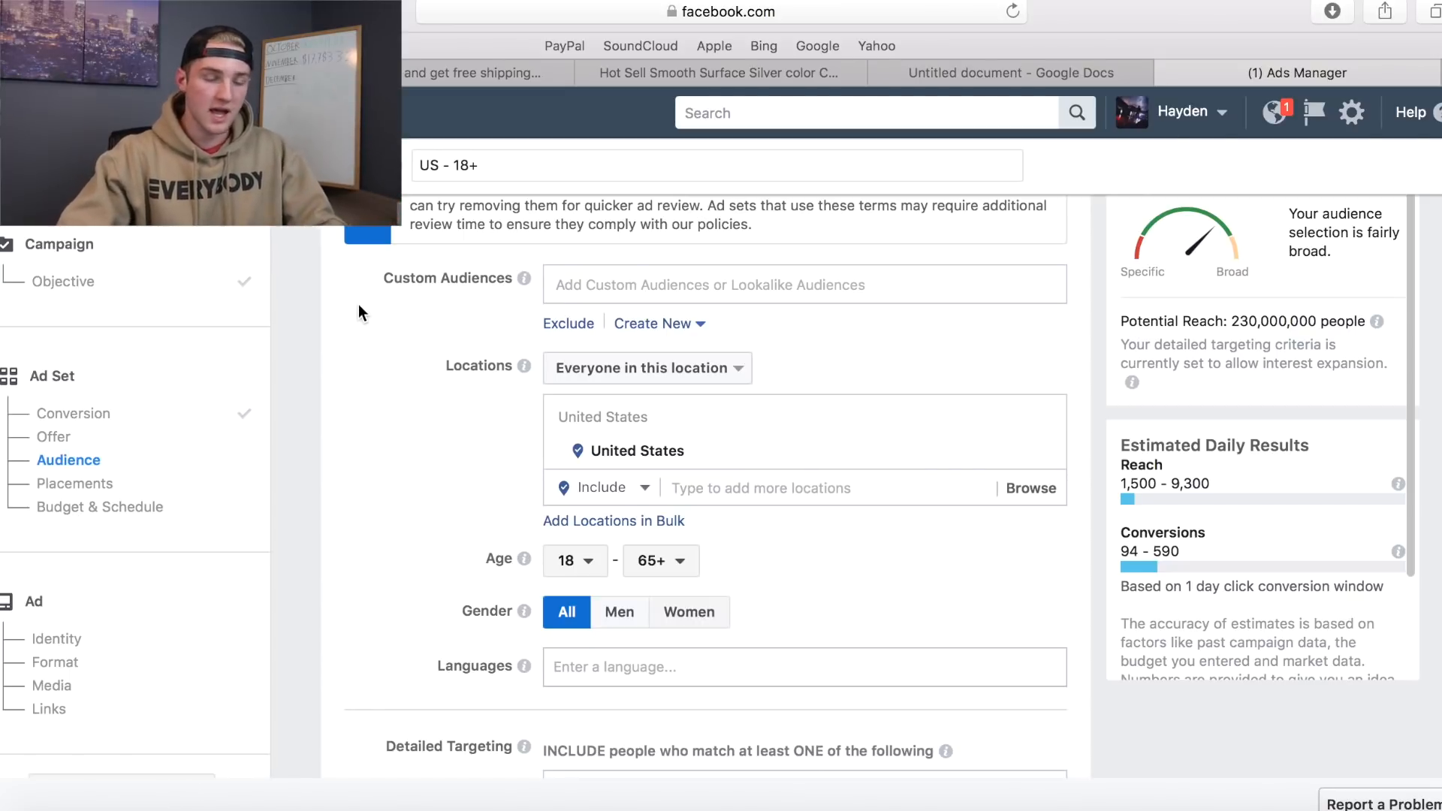
{"action": "scroll", "coordinate": [358, 304], "scroll_direction": "down", "scroll_amount": 1}
{"action": "scroll", "coordinate": [358, 304], "scroll_direction": "up", "scroll_amount": 1}
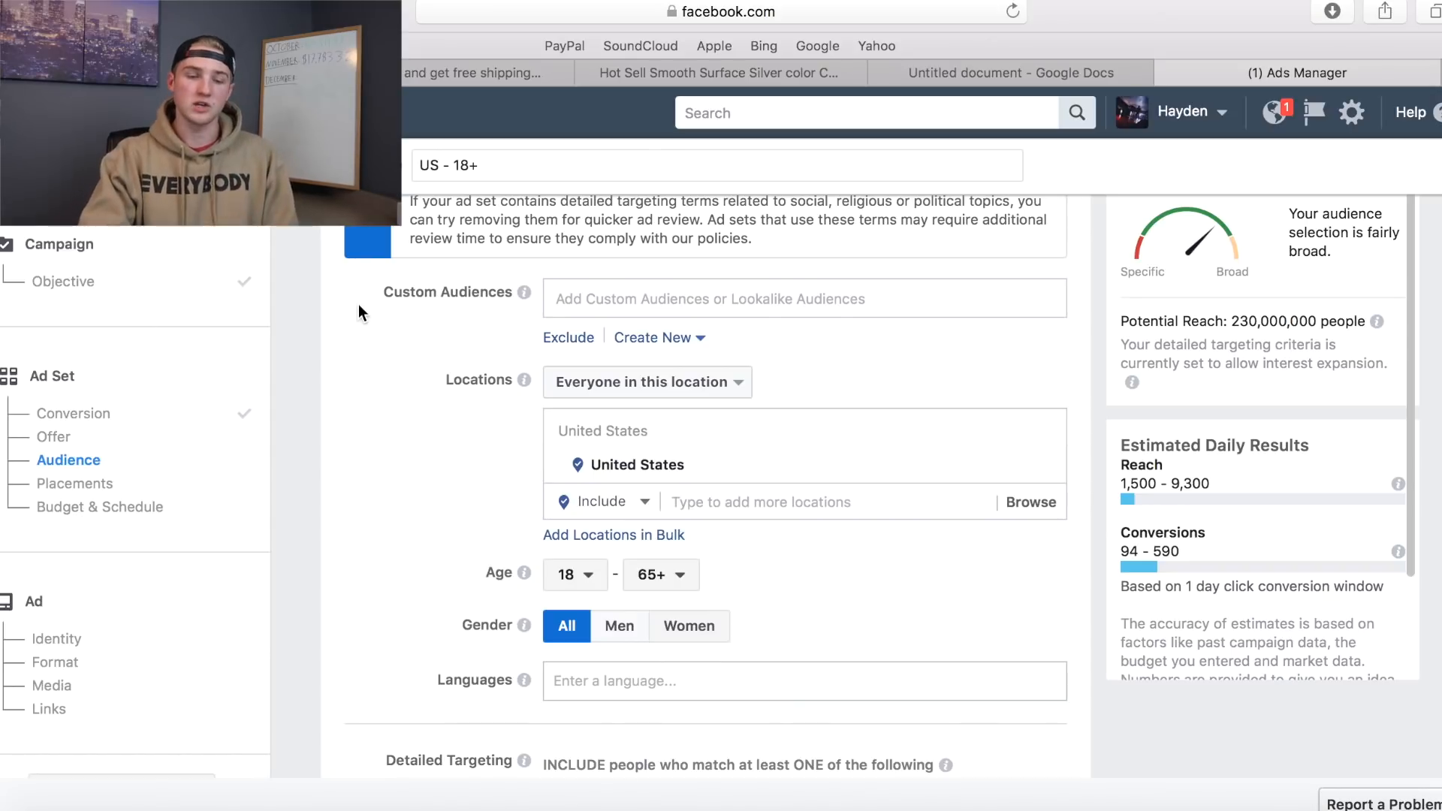
In the Google Docs notes, add the line "Go broad on the initial ad sets." below the conversion events, correcting the spelling of "initial".
{"action": "left_click", "coordinate": [1040, 78]}
{"action": "left_click", "coordinate": [657, 717]}
{"action": "key", "text": "Return"}
{"action": "key", "text": "Return"}
{"action": "key", "text": "Return"}
{"action": "key", "text": "Return"}
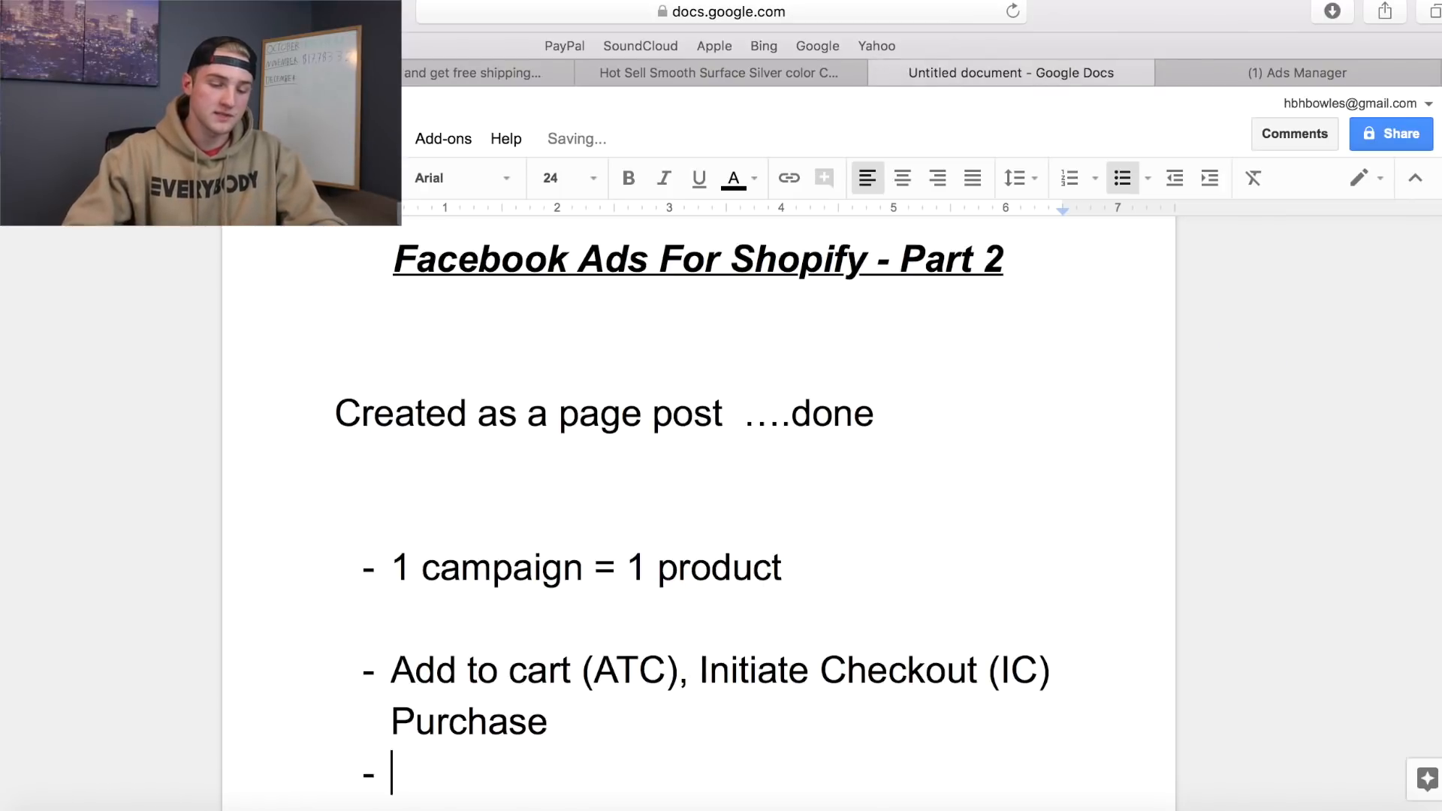
{"action": "type", "text": "Go broad "}
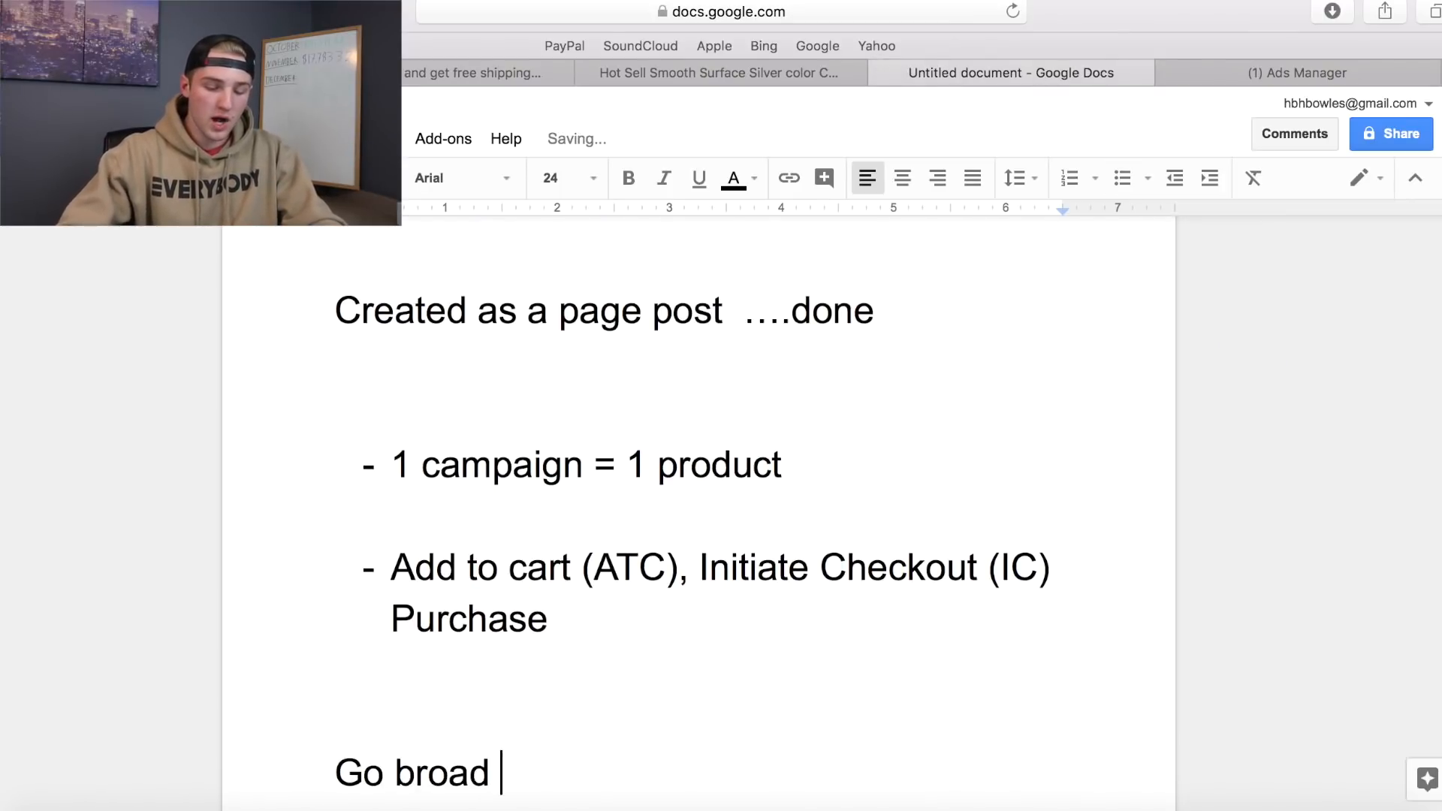
{"action": "type", "text": "on the inital "}
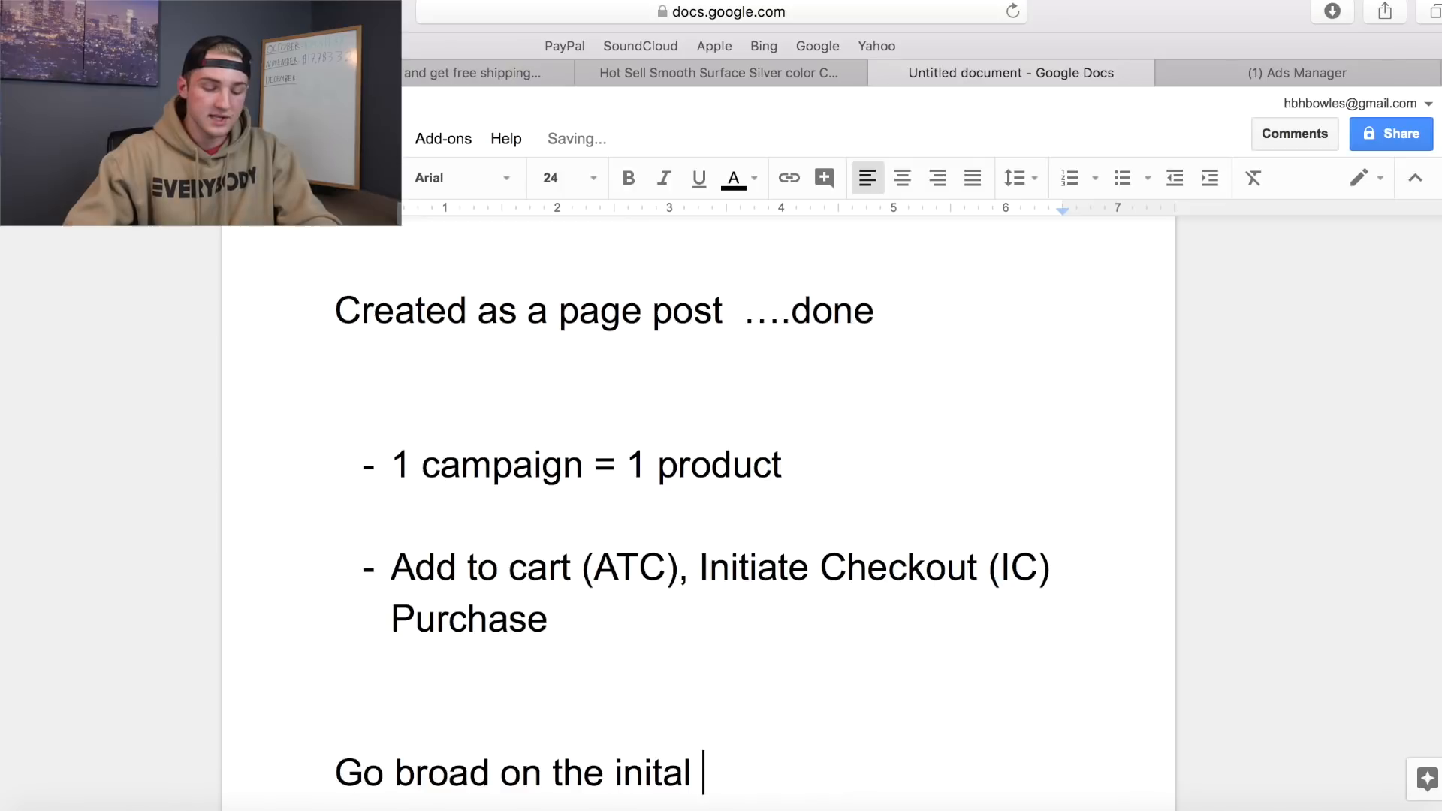
{"action": "type", "text": "ad sets."}
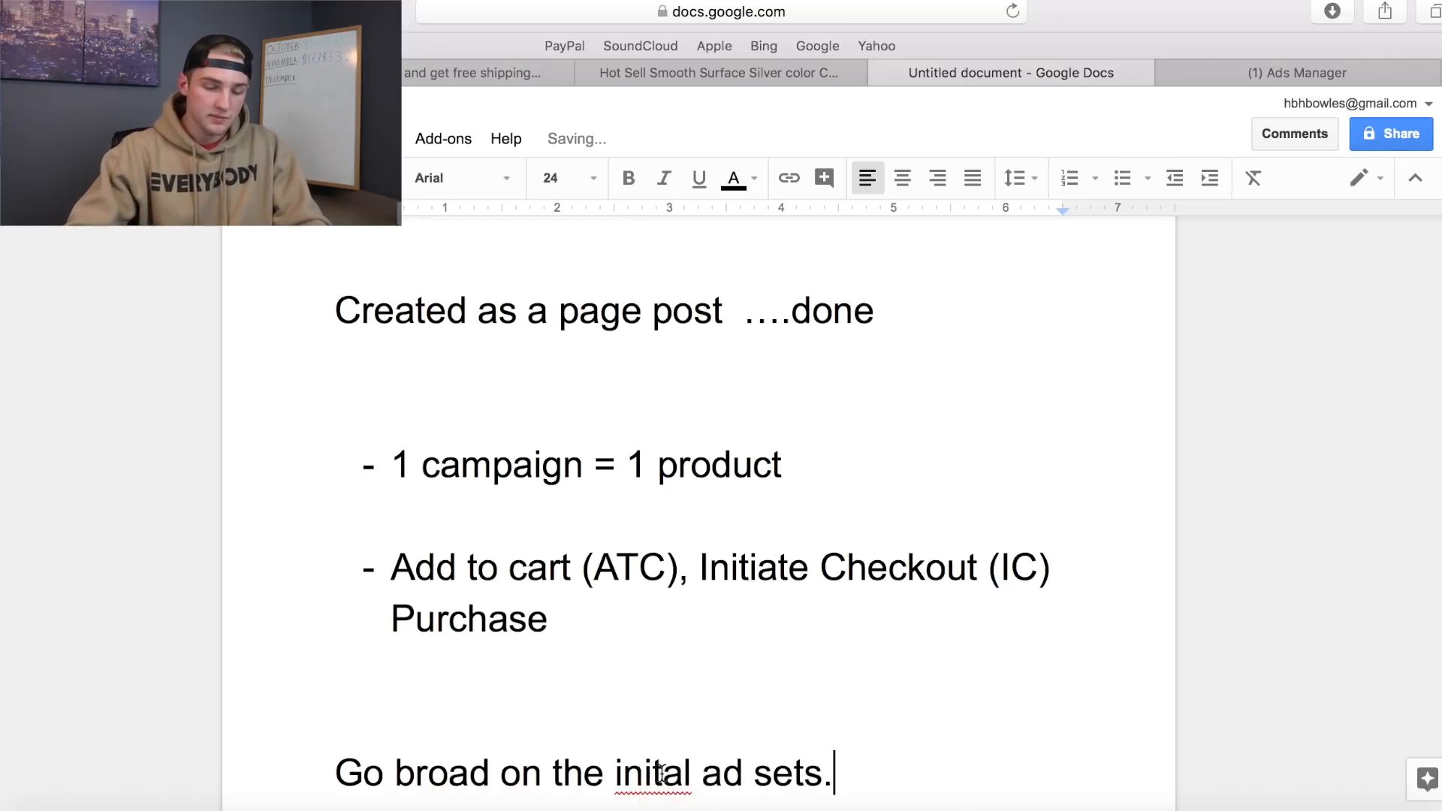
{"action": "right_click", "coordinate": [662, 770]}
{"action": "left_click", "coordinate": [733, 220]}
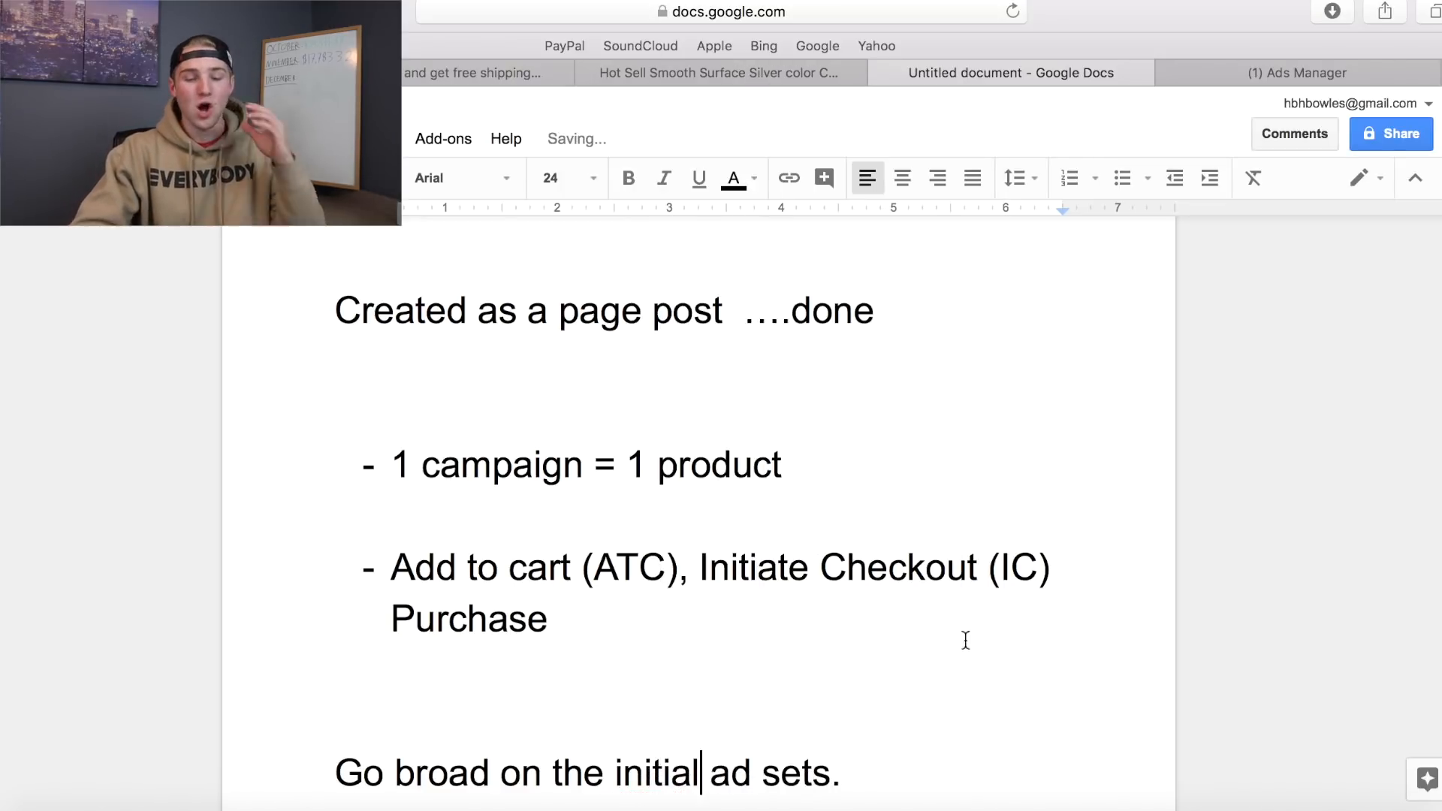
{"action": "left_click", "coordinate": [976, 762]}
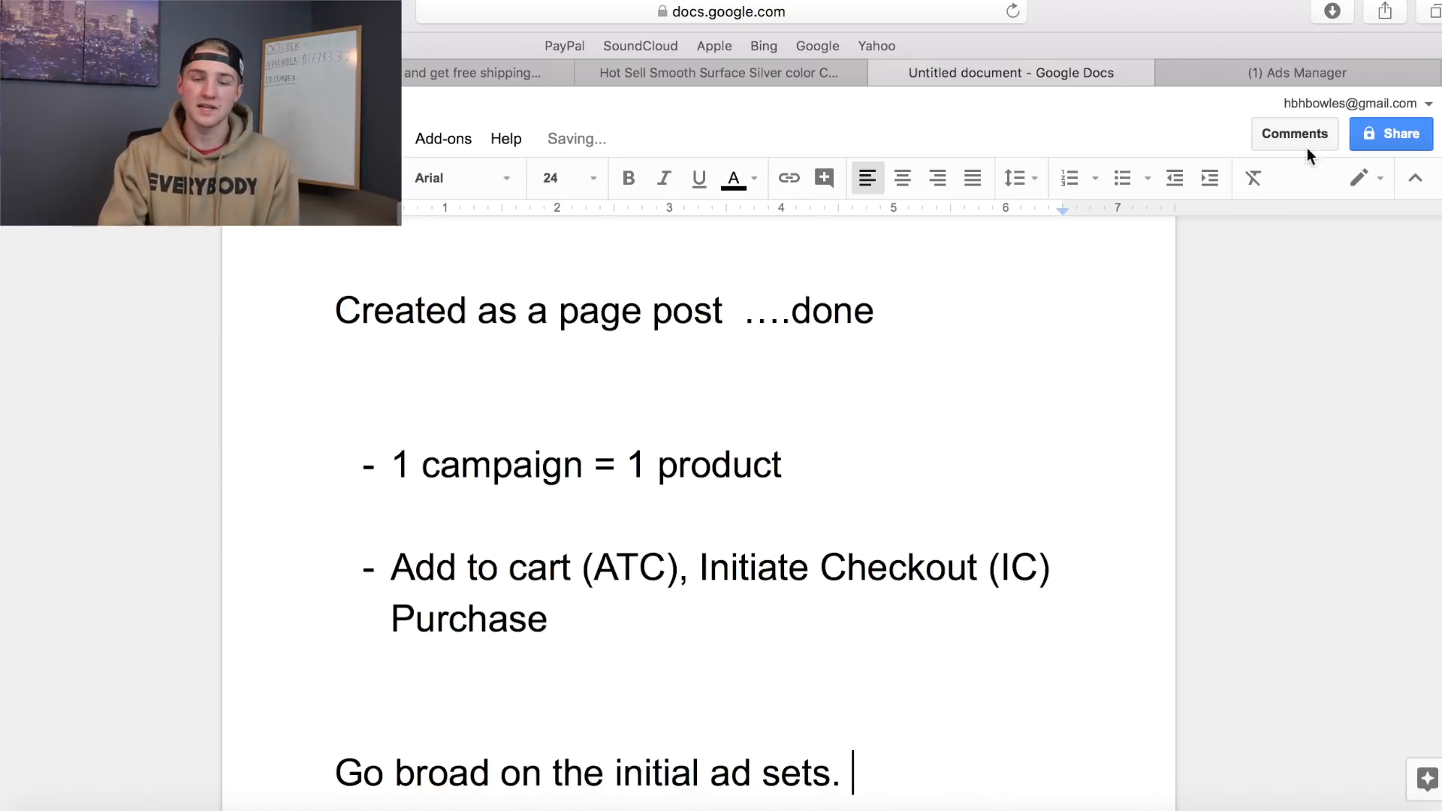
Return to Ads Manager and restrict the ad set's audience gender to Women.
{"action": "left_click", "coordinate": [1315, 64]}
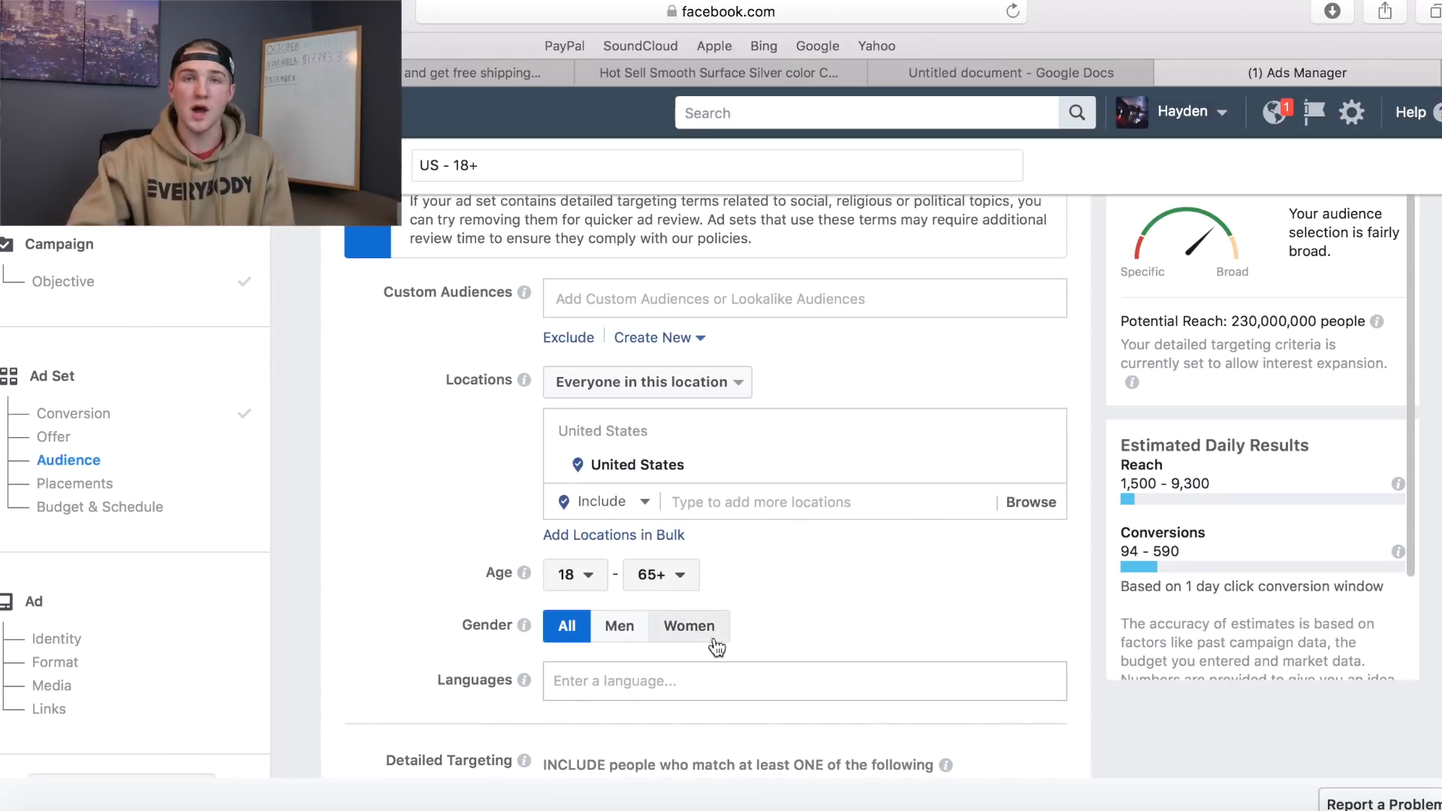
{"action": "left_click_drag", "start_coordinate": [774, 622], "coordinate": [602, 623]}
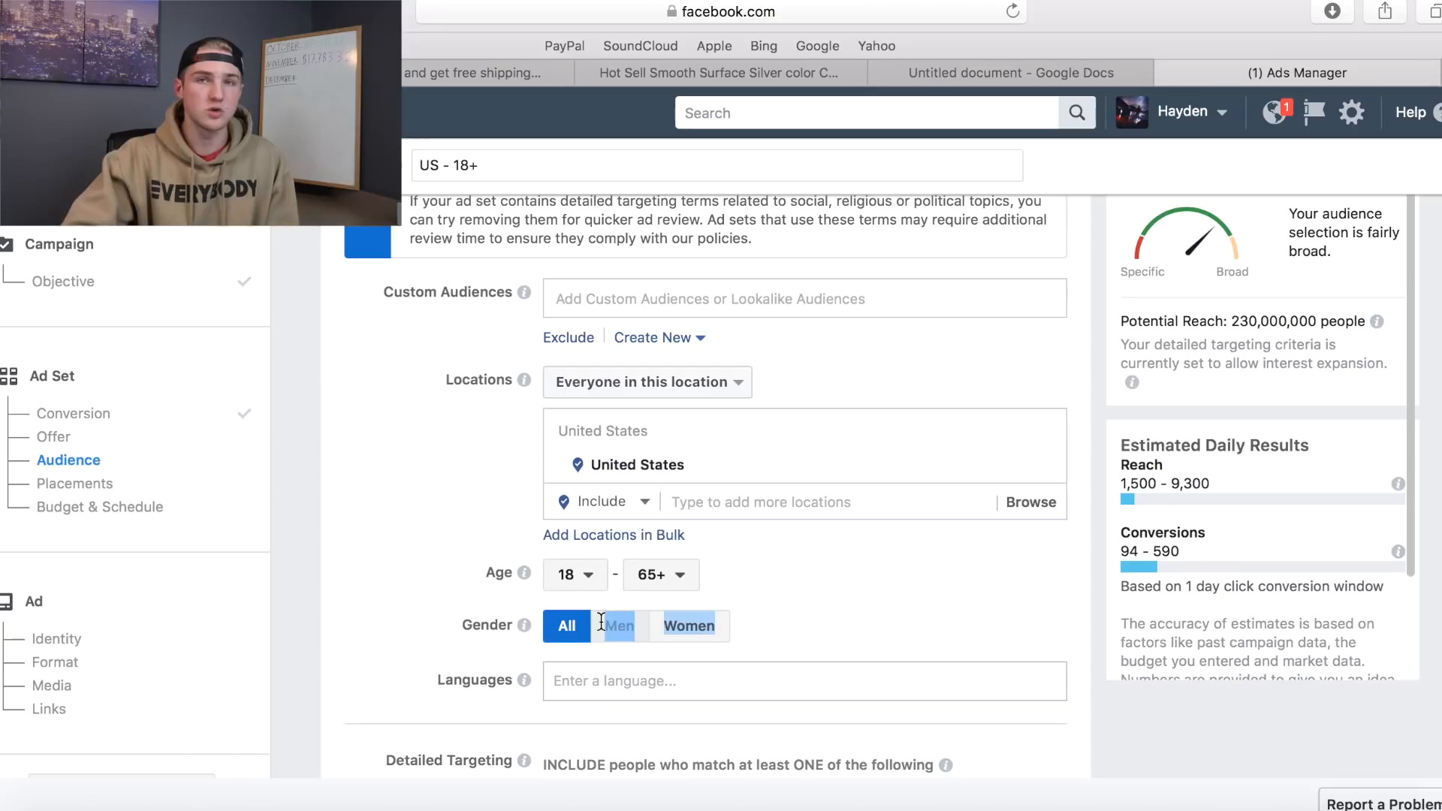
{"action": "left_click", "coordinate": [966, 622]}
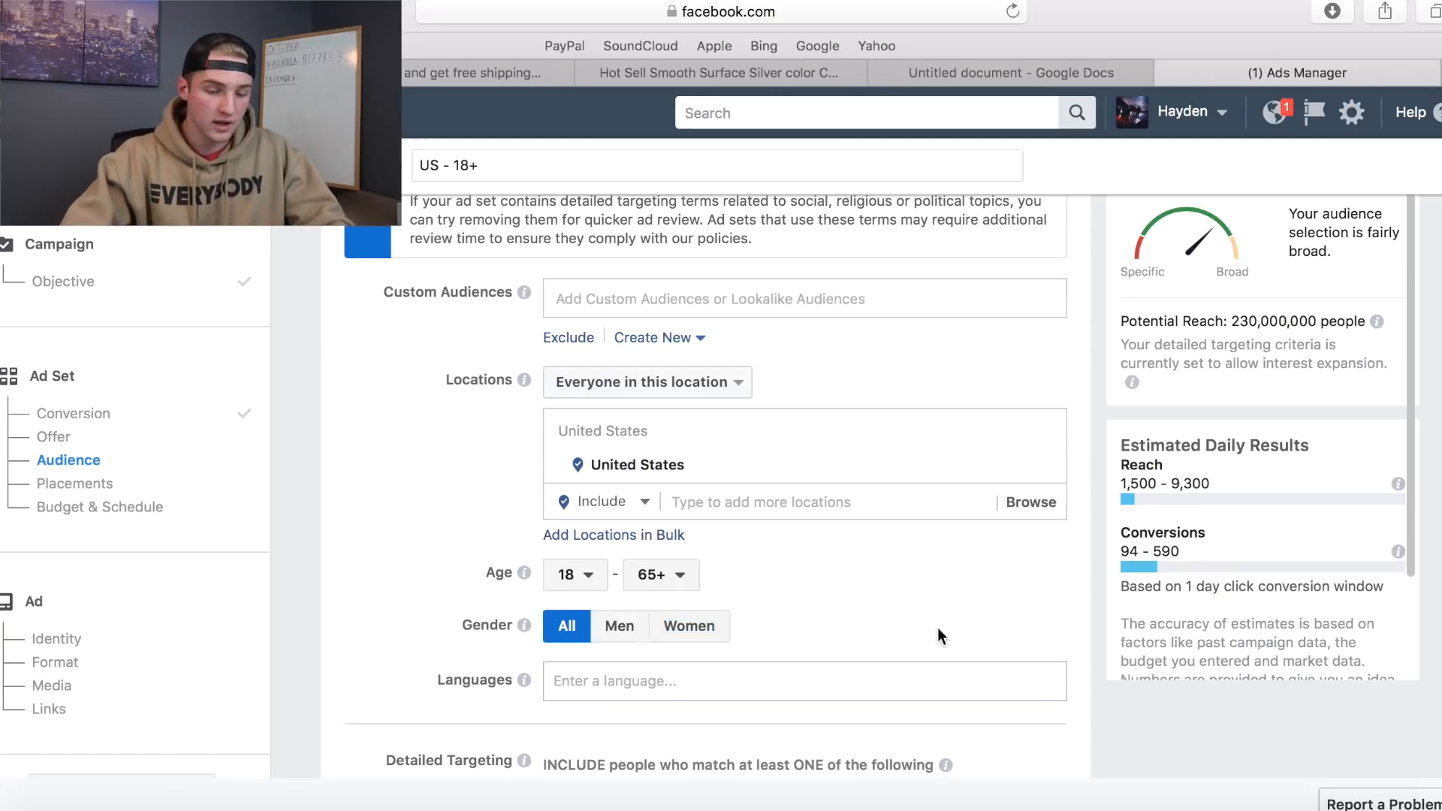
{"action": "left_click", "coordinate": [696, 633]}
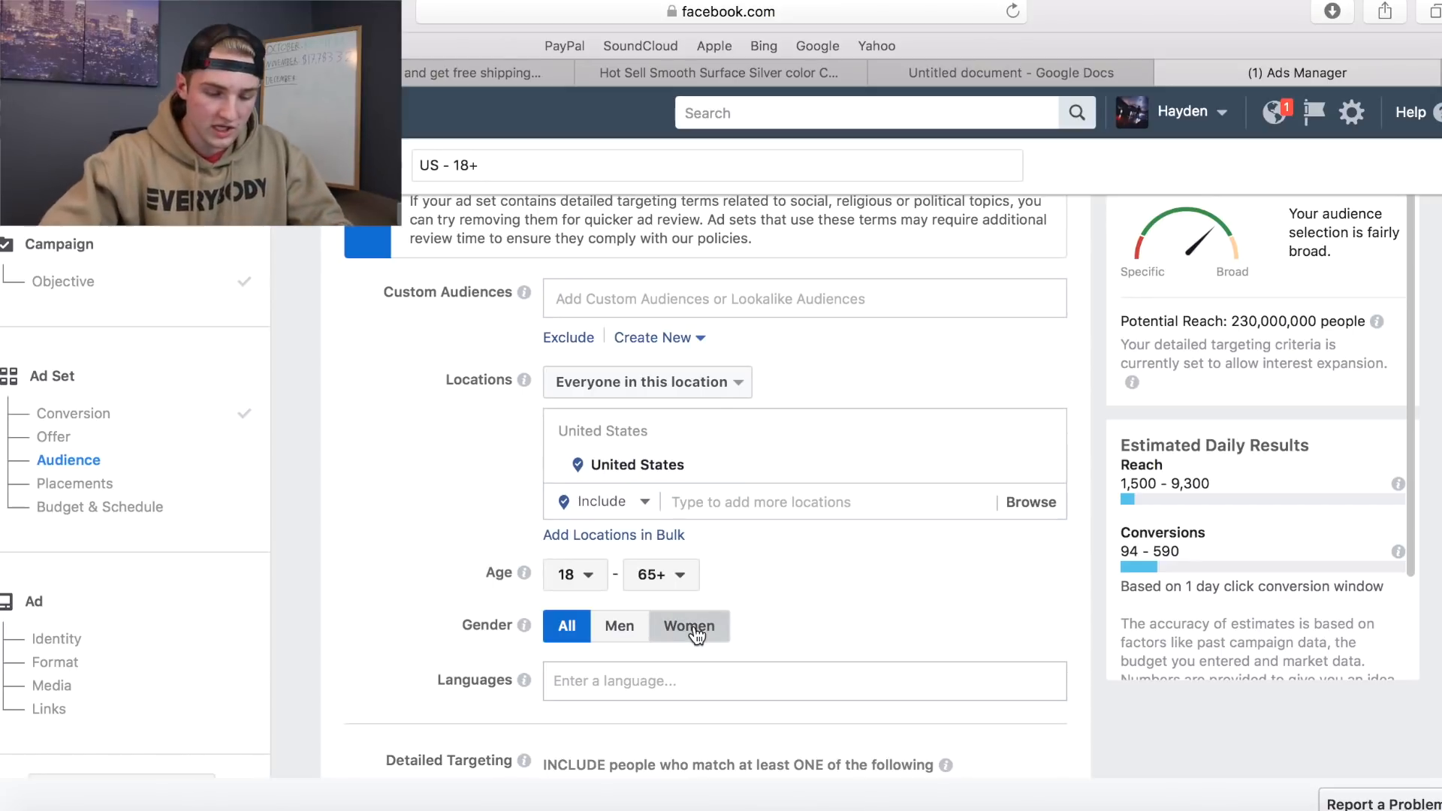
{"action": "scroll", "coordinate": [692, 625], "scroll_direction": "down", "scroll_amount": 1}
{"action": "left_click", "coordinate": [708, 644]}
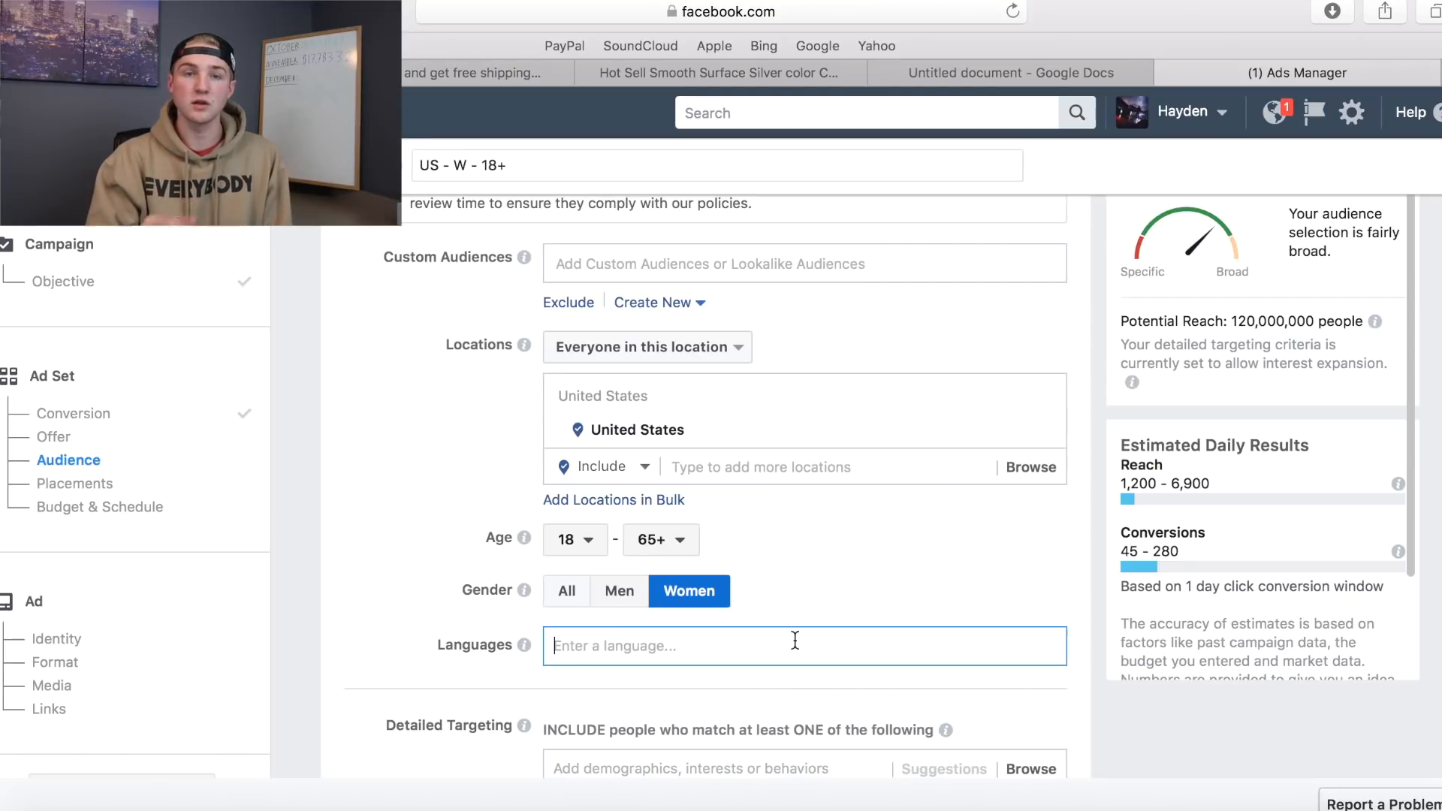
{"action": "left_click", "coordinate": [803, 619]}
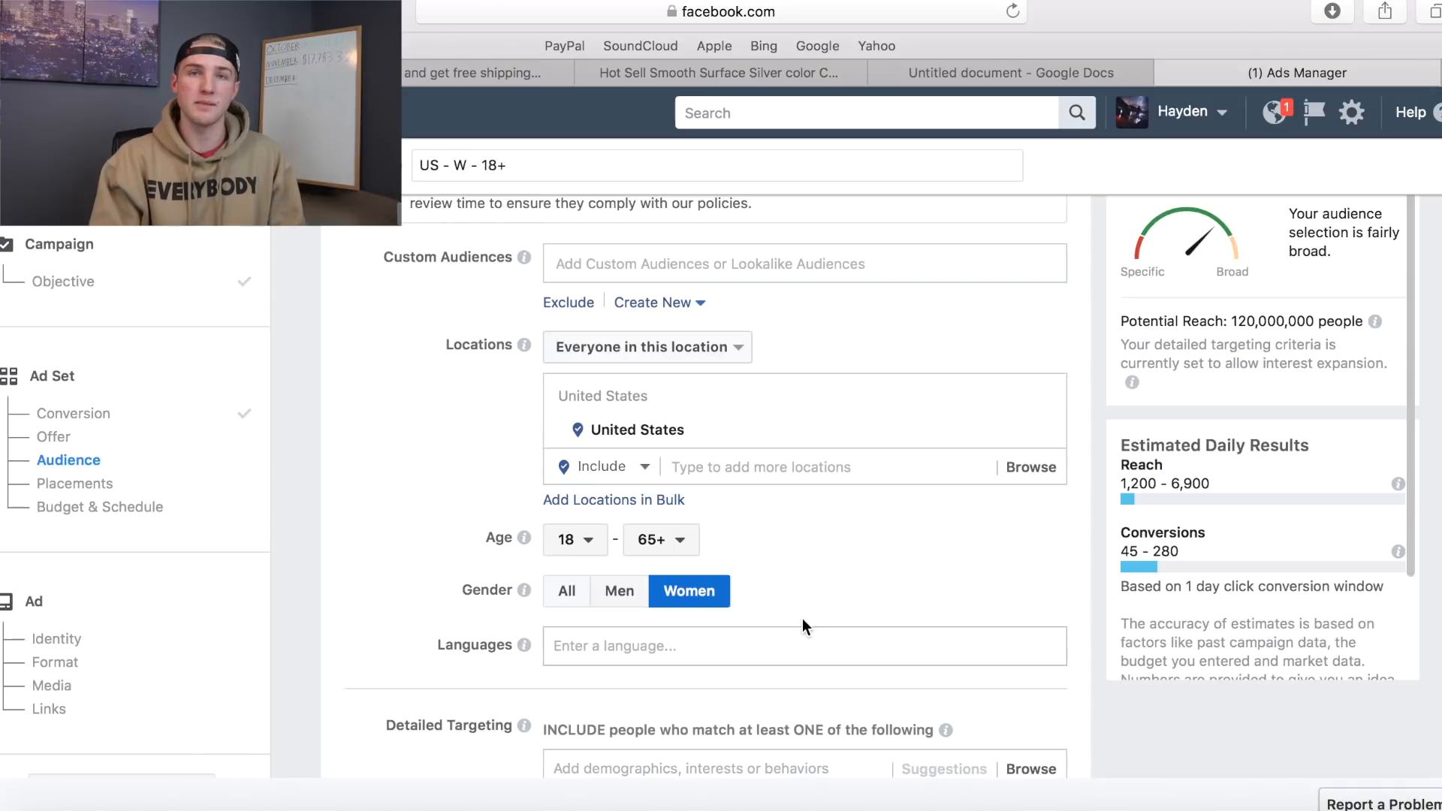
Add New Zealand, Canada and the United Kingdom to the ad set's targeted locations.
{"action": "scroll", "coordinate": [802, 619], "scroll_direction": "up", "scroll_amount": 1}
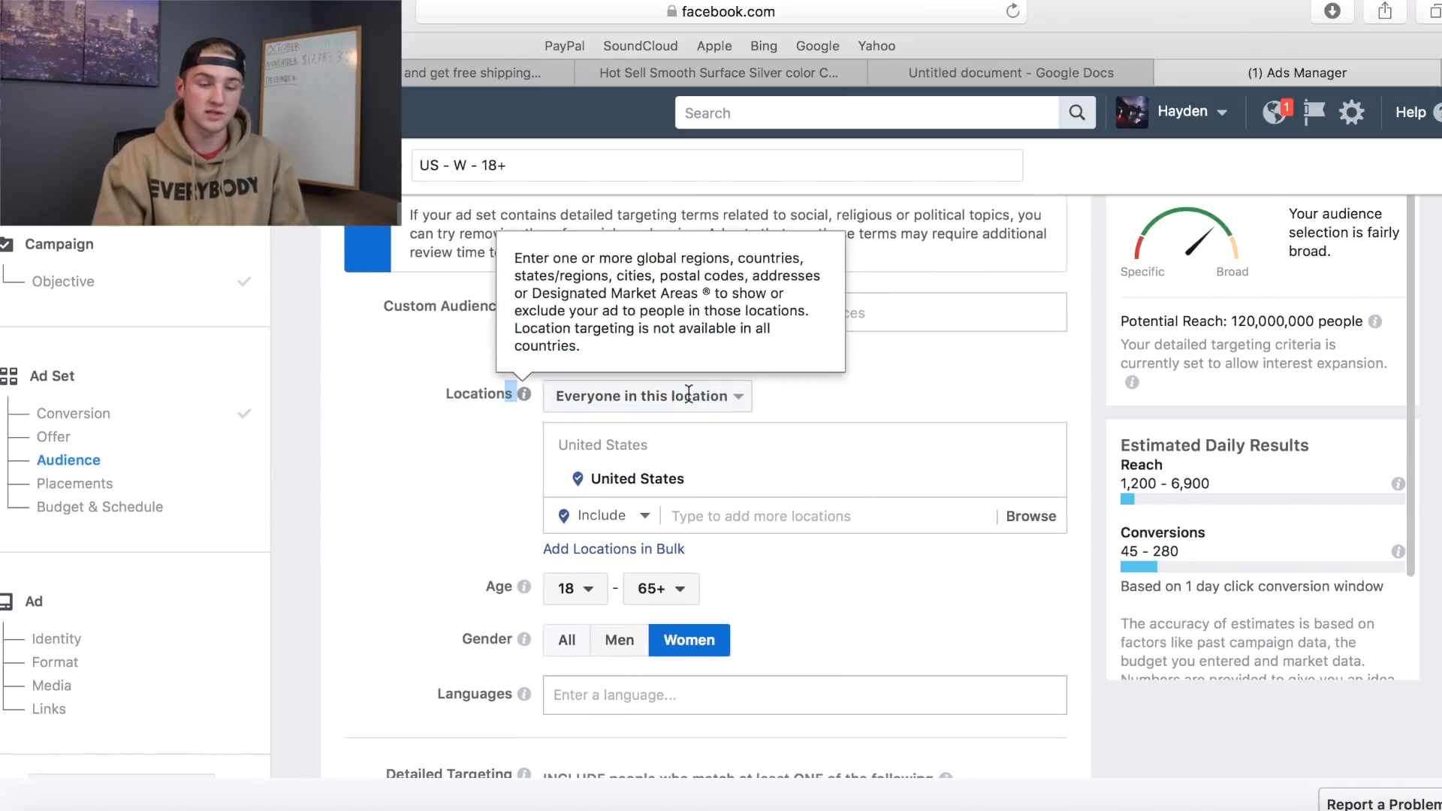
{"action": "left_click", "coordinate": [764, 520]}
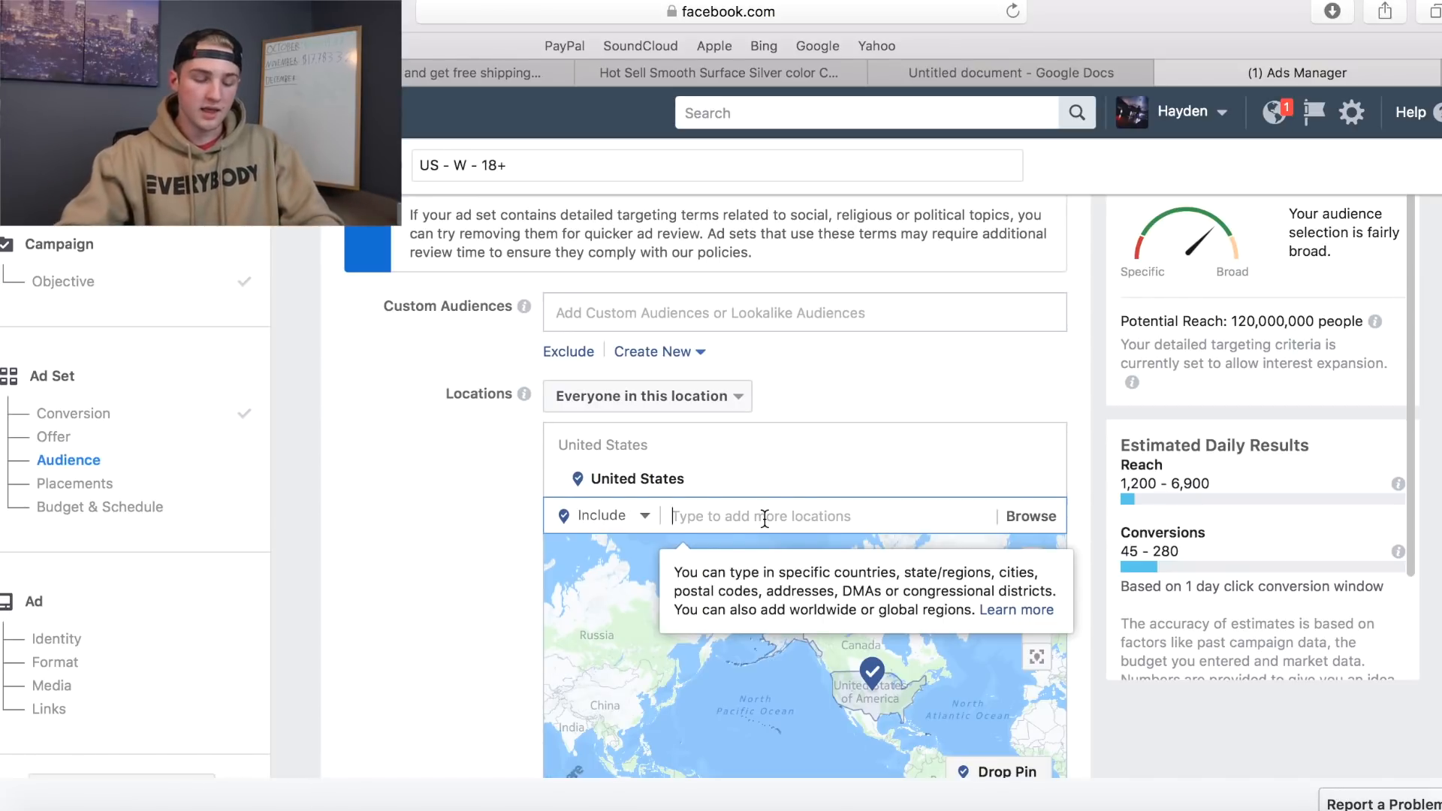
{"action": "type", "text": "New zeal"}
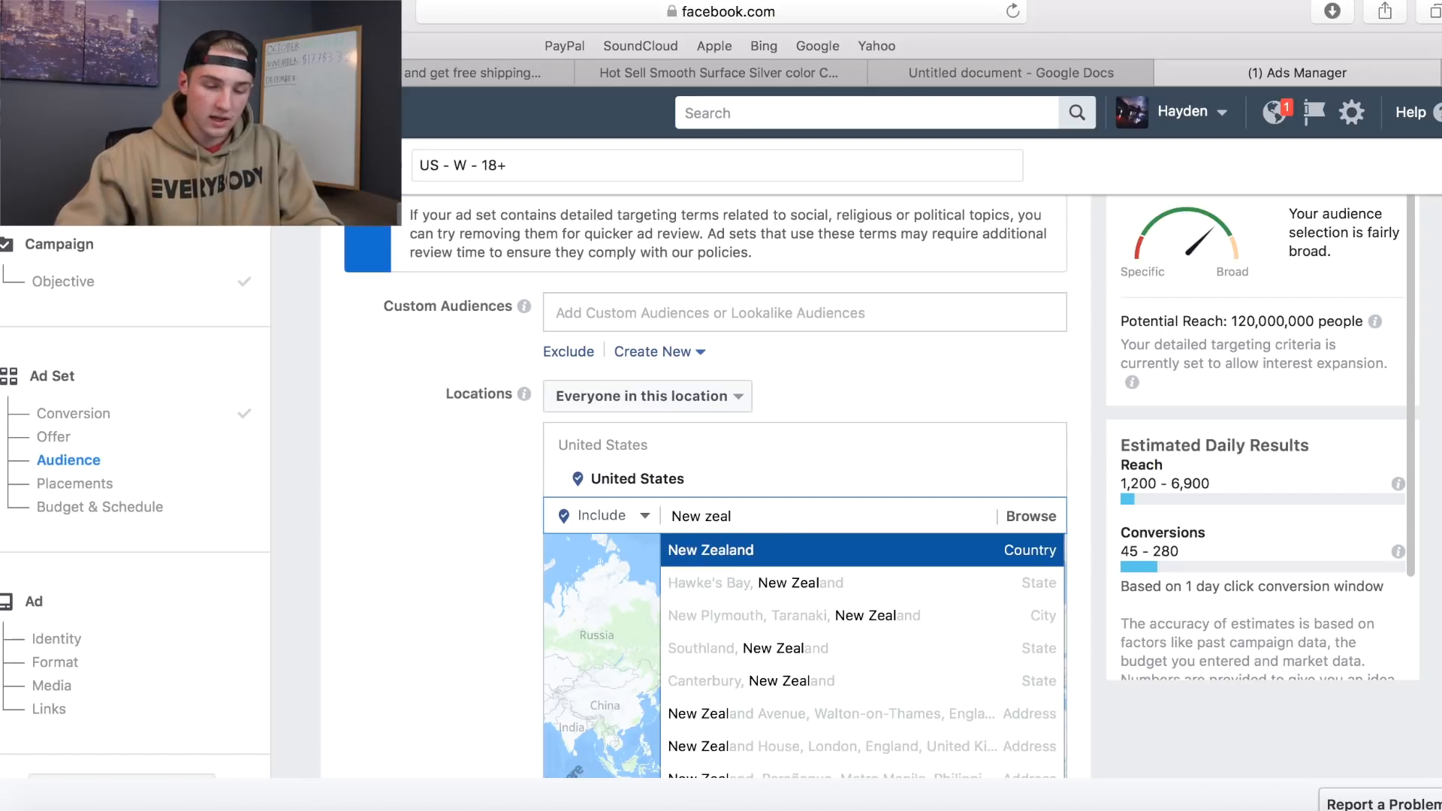
{"action": "left_click", "coordinate": [839, 544]}
{"action": "type", "text": "Canada"}
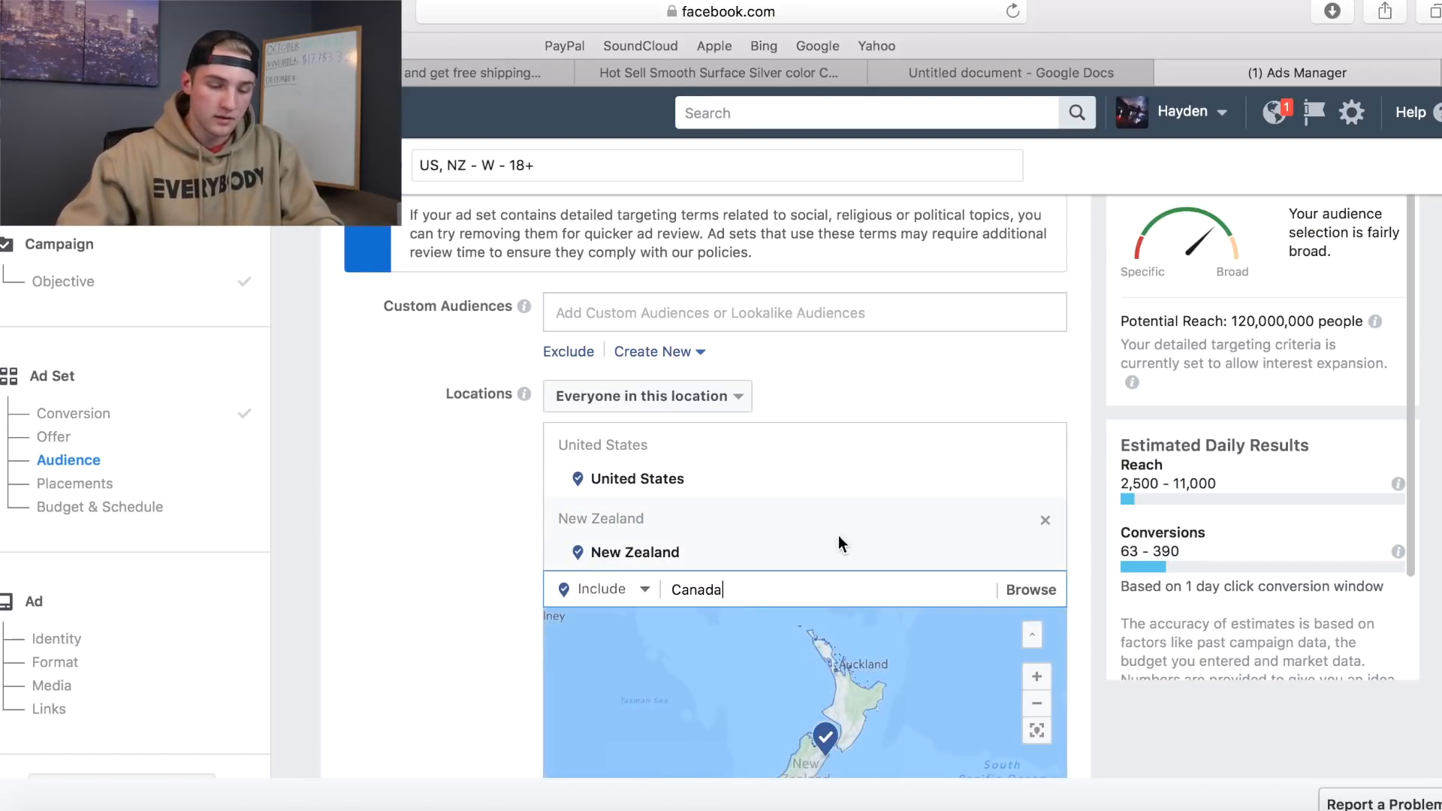
{"action": "left_click", "coordinate": [798, 633]}
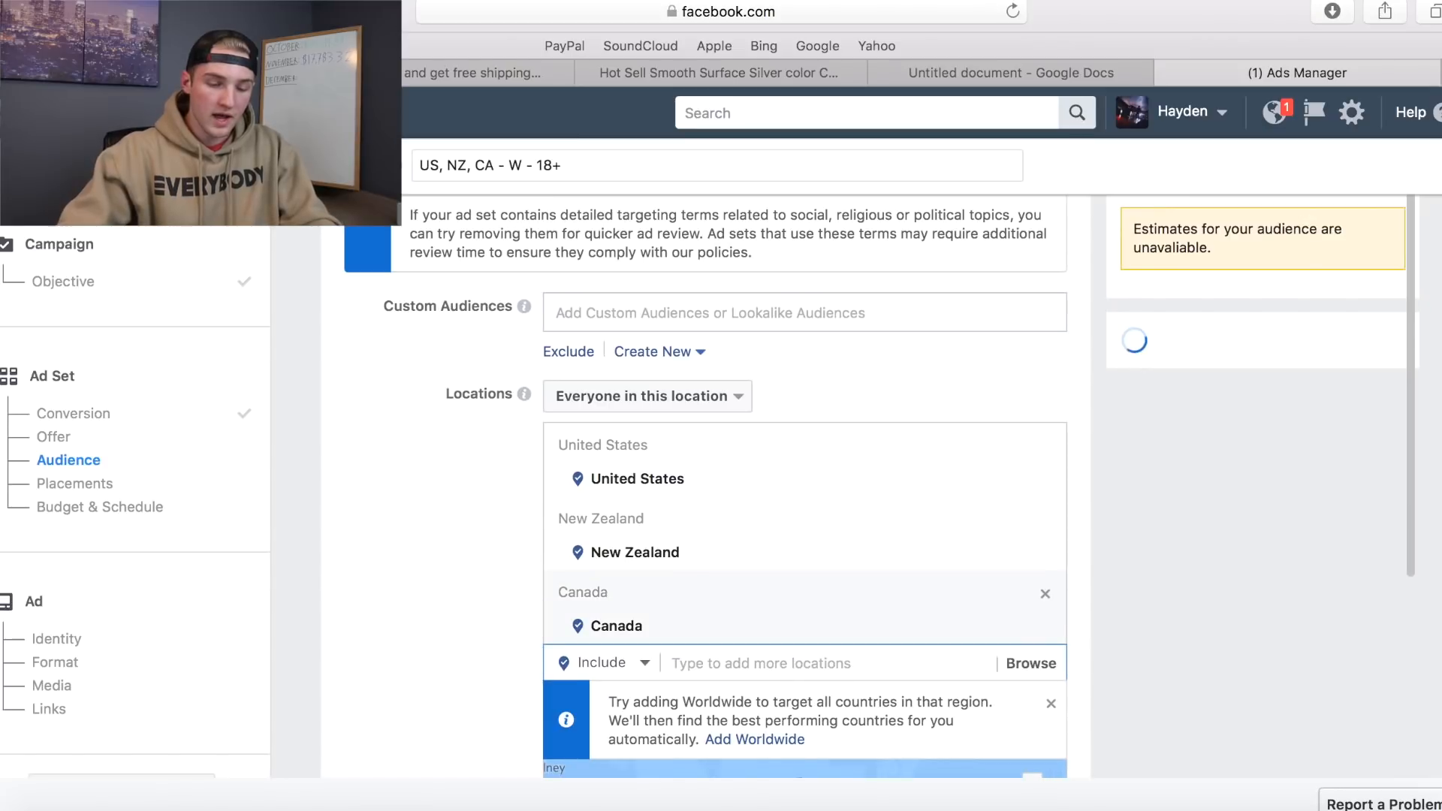
{"action": "type", "text": "Unite"}
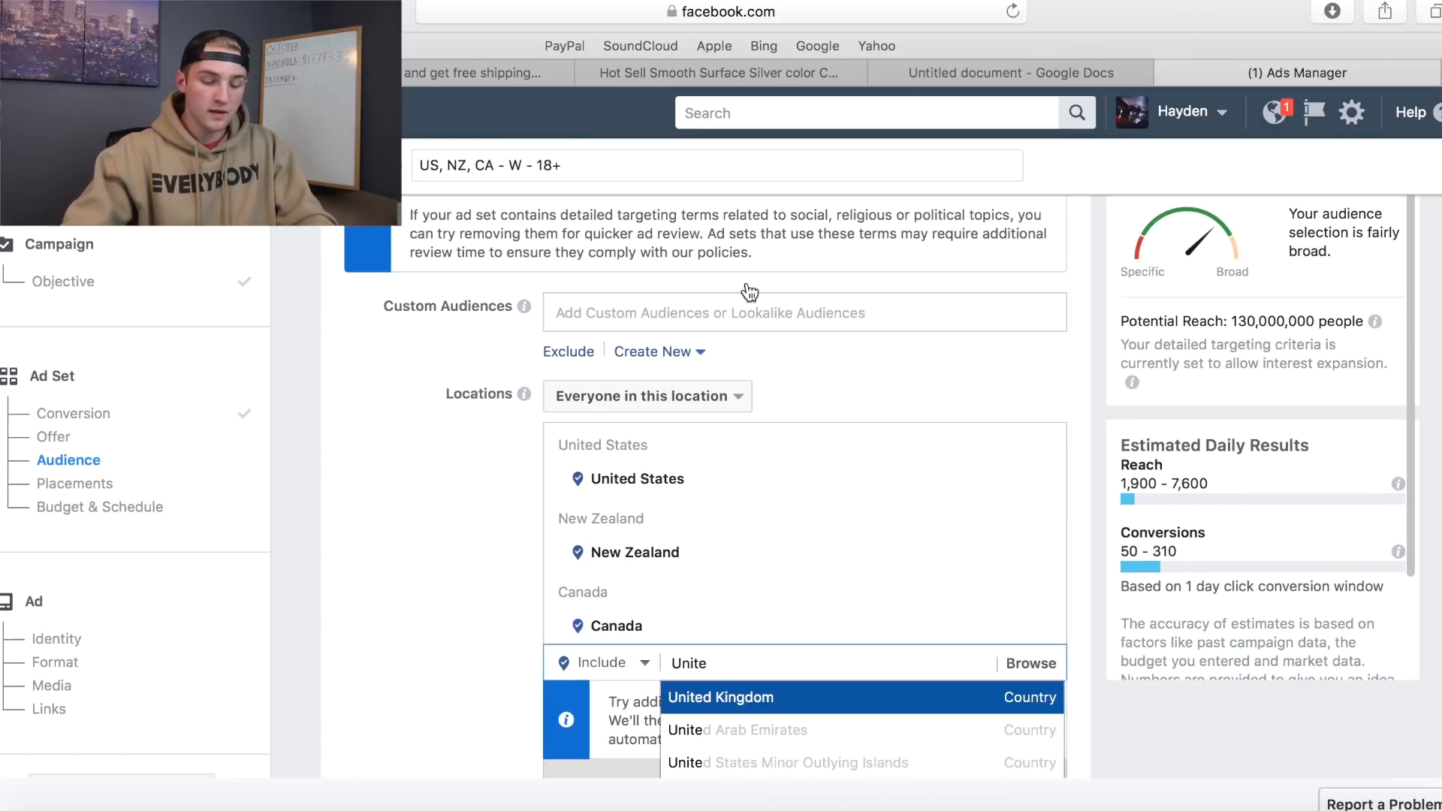
{"action": "left_click", "coordinate": [846, 714]}
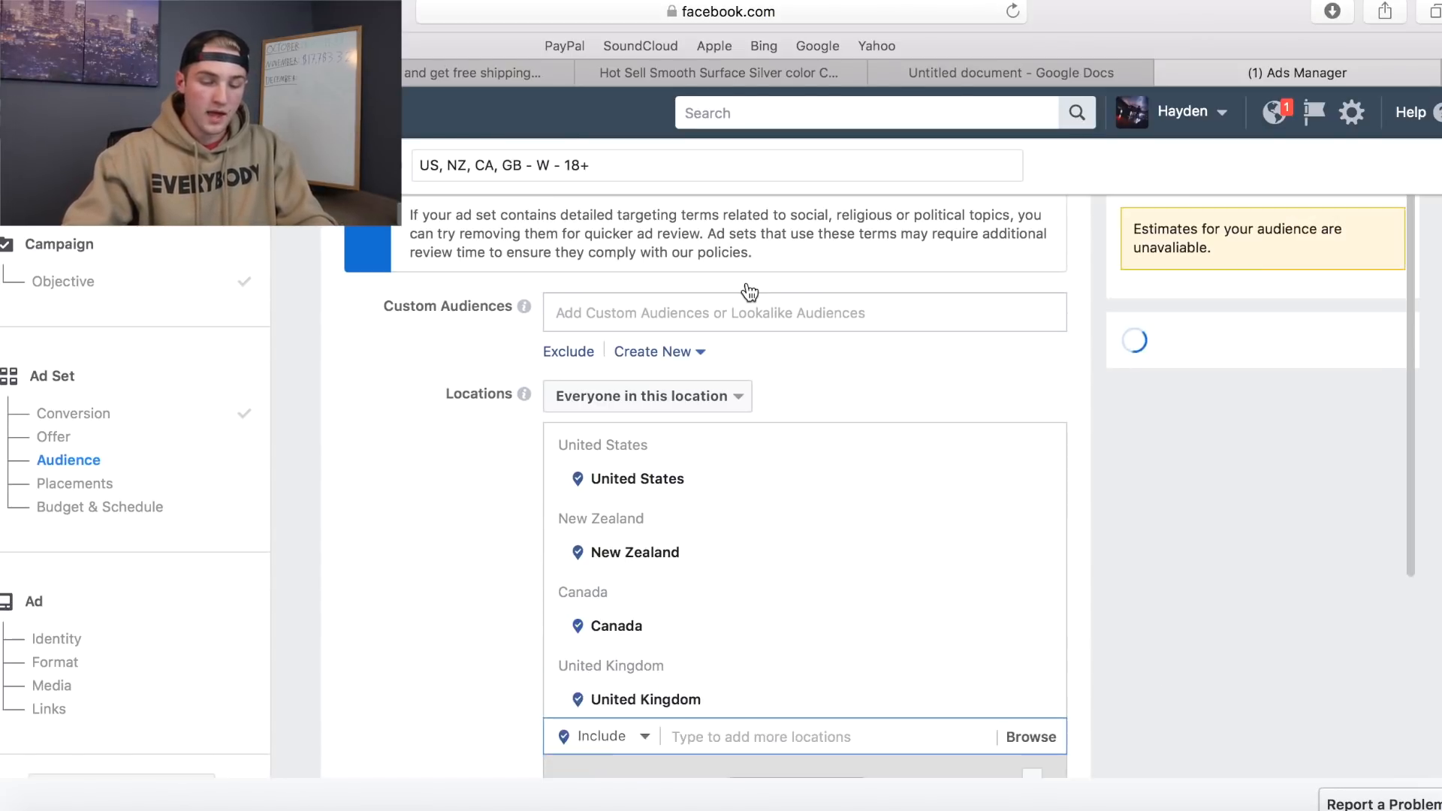
Add the country Australia to the ad set's targeted locations.
{"action": "left_click", "coordinate": [820, 731]}
{"action": "type", "text": "Aust"}
{"action": "type", "text": "er"}
{"action": "key", "text": "BackSpace"}
{"action": "key", "text": "BackSpace"}
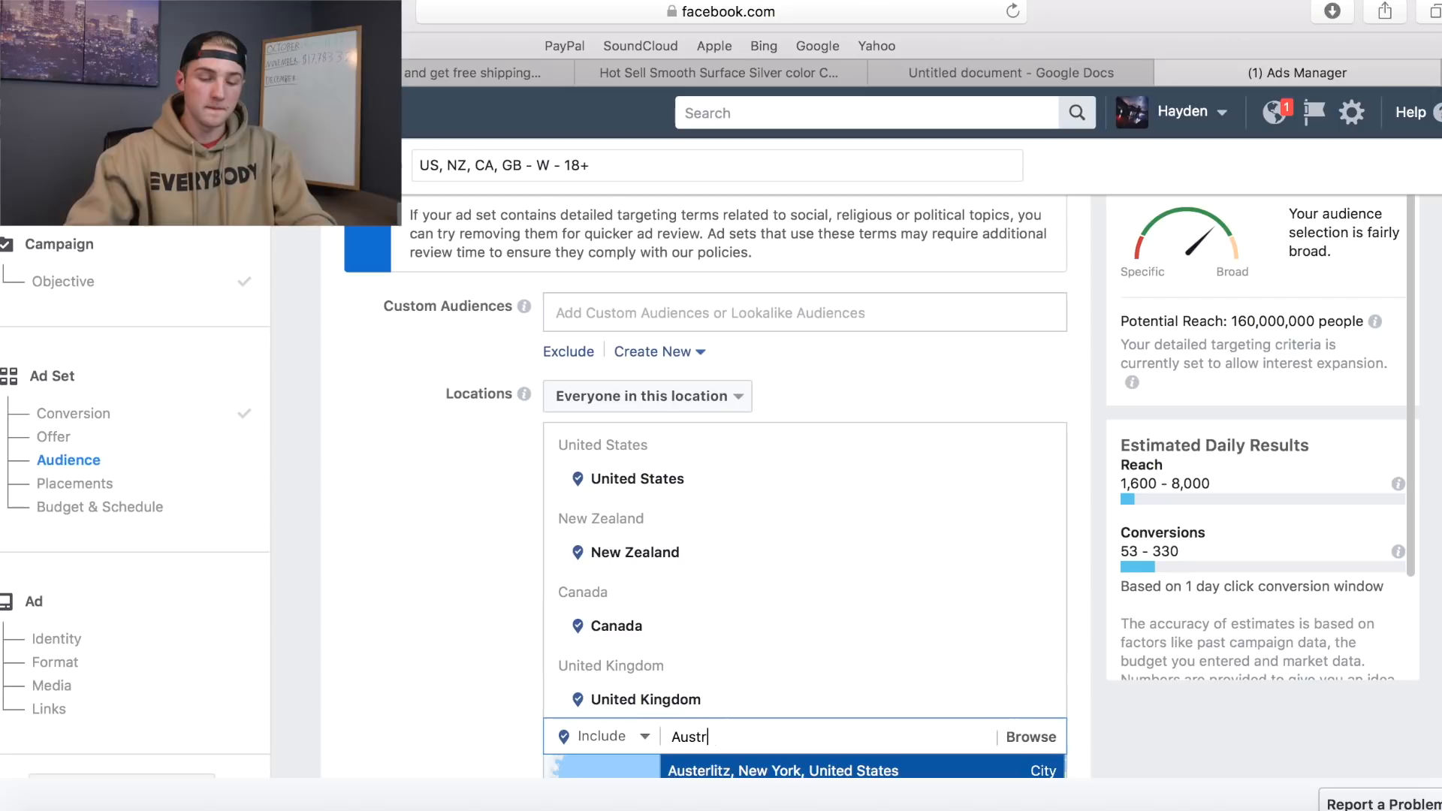
{"action": "type", "text": "ra"}
{"action": "scroll", "coordinate": [817, 750], "scroll_direction": "down", "scroll_amount": 3}
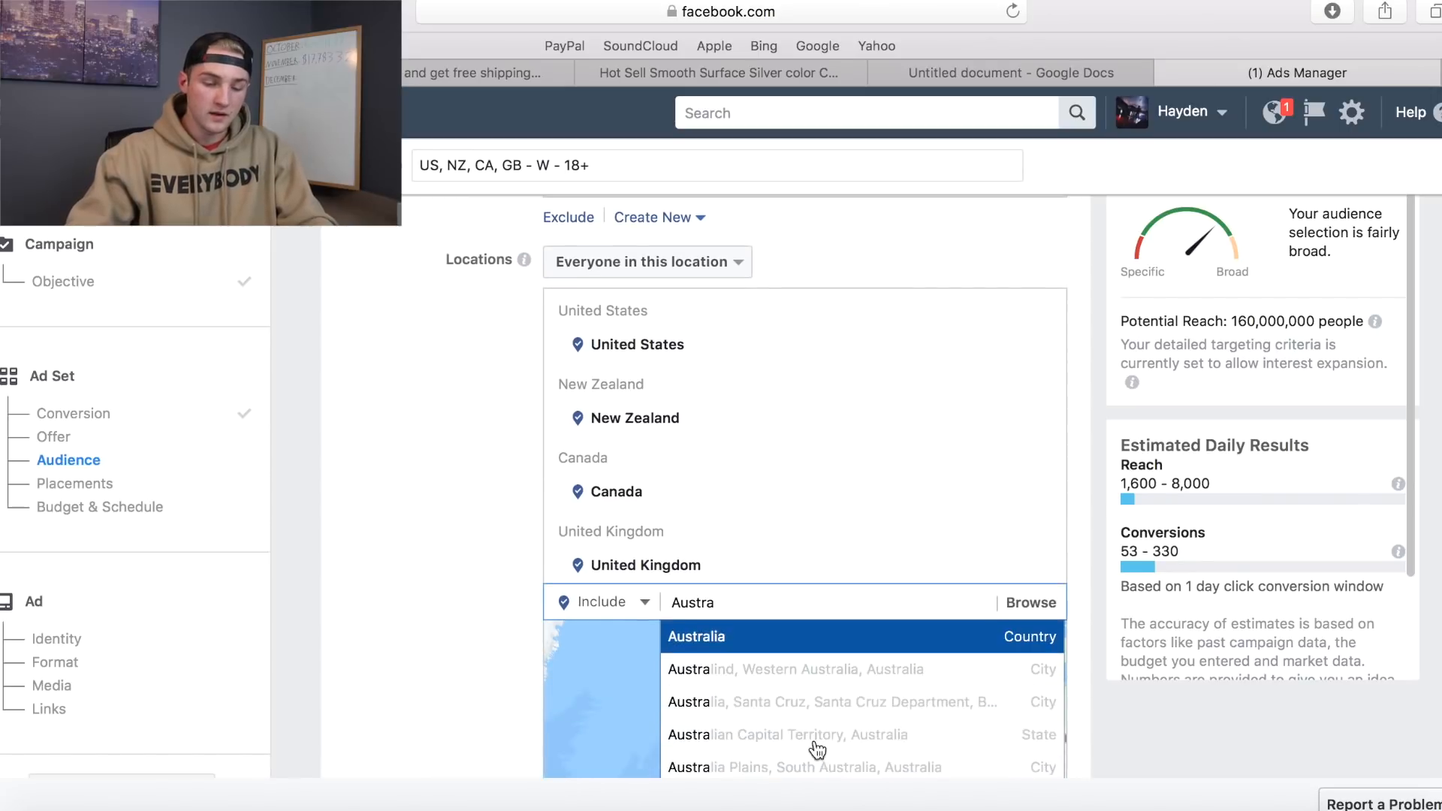
{"action": "left_click", "coordinate": [779, 647]}
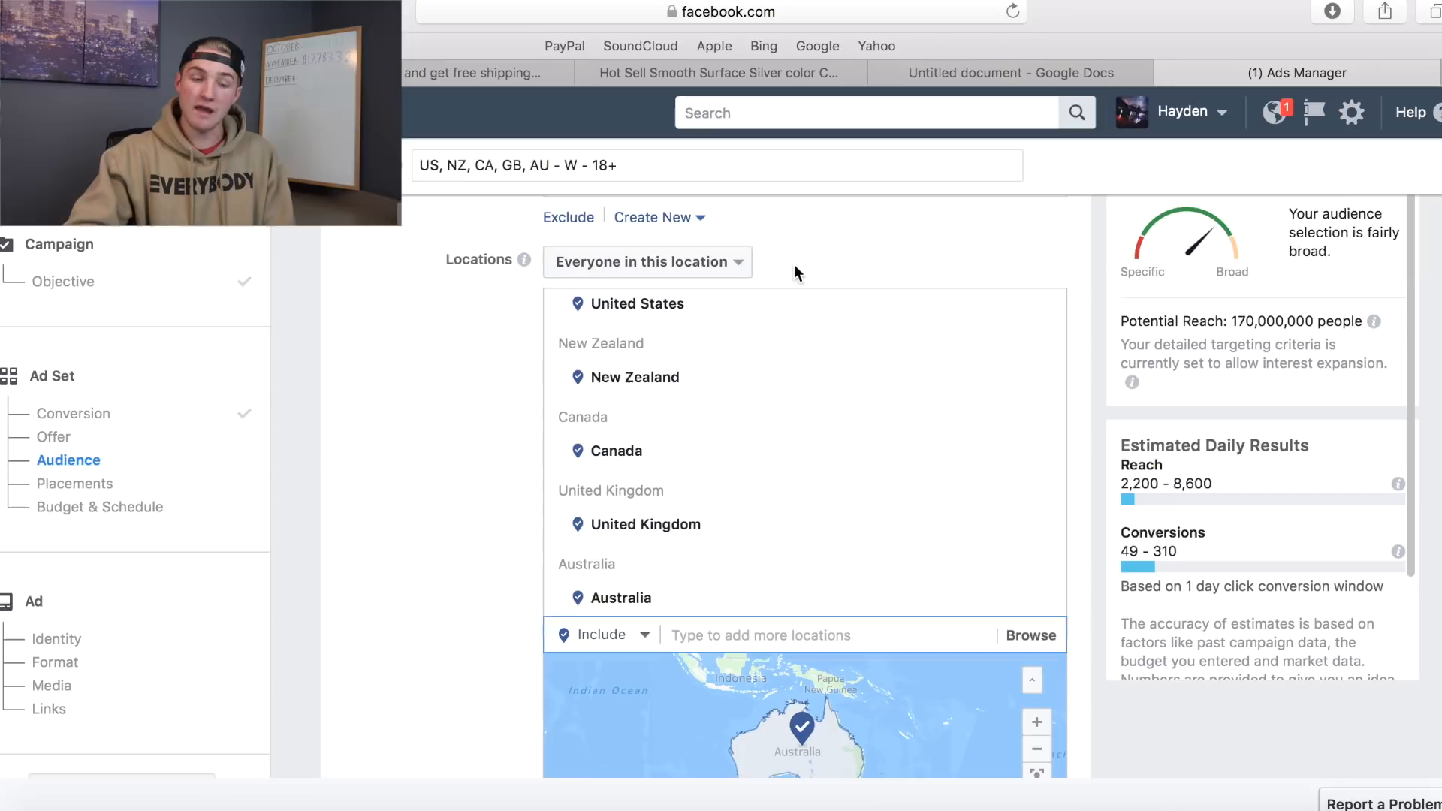
Set the location targeting type to "People who live in this location".
{"action": "left_click_drag", "start_coordinate": [795, 265], "coordinate": [593, 264]}
{"action": "left_click", "coordinate": [822, 268]}
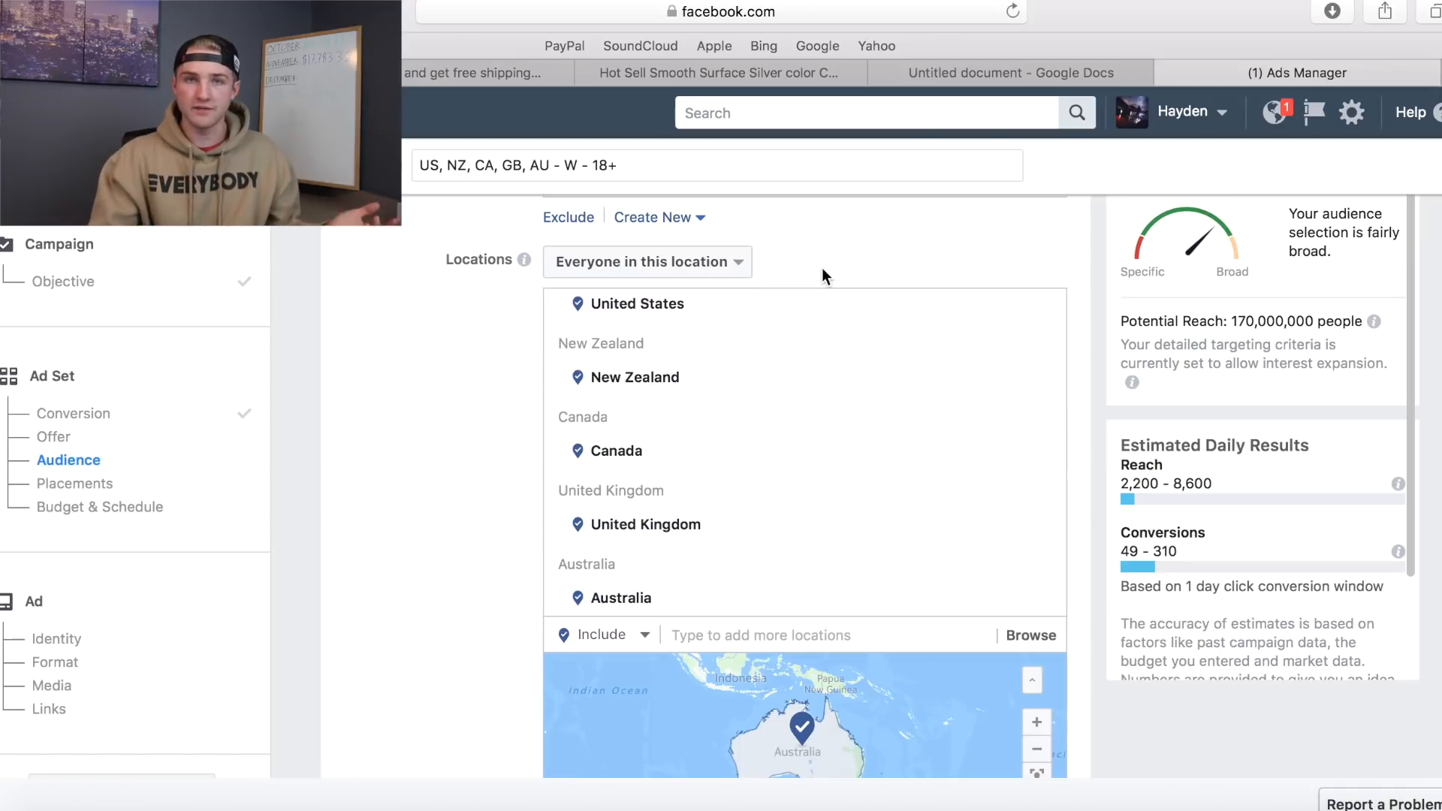
{"action": "left_click", "coordinate": [741, 268]}
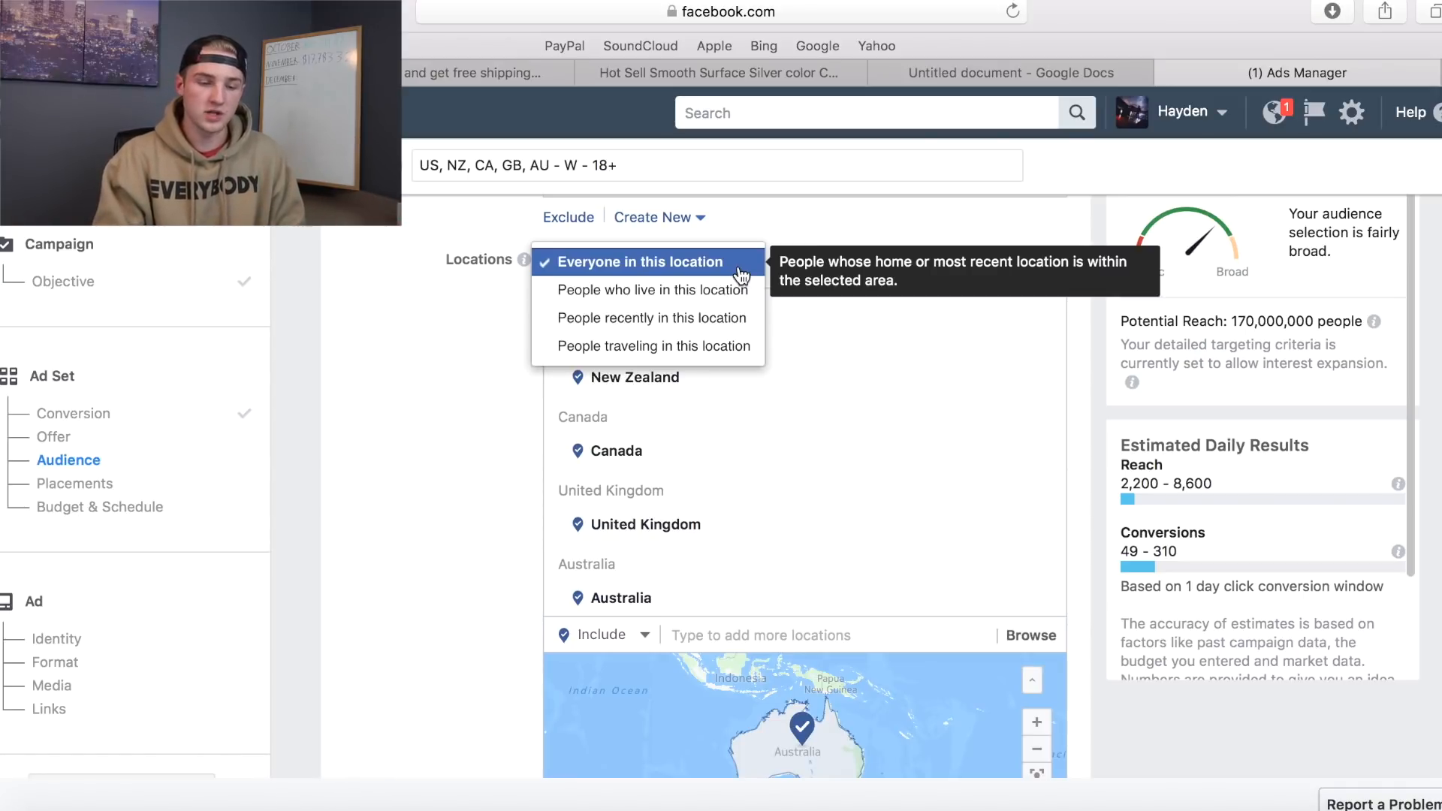
{"action": "left_click", "coordinate": [744, 297]}
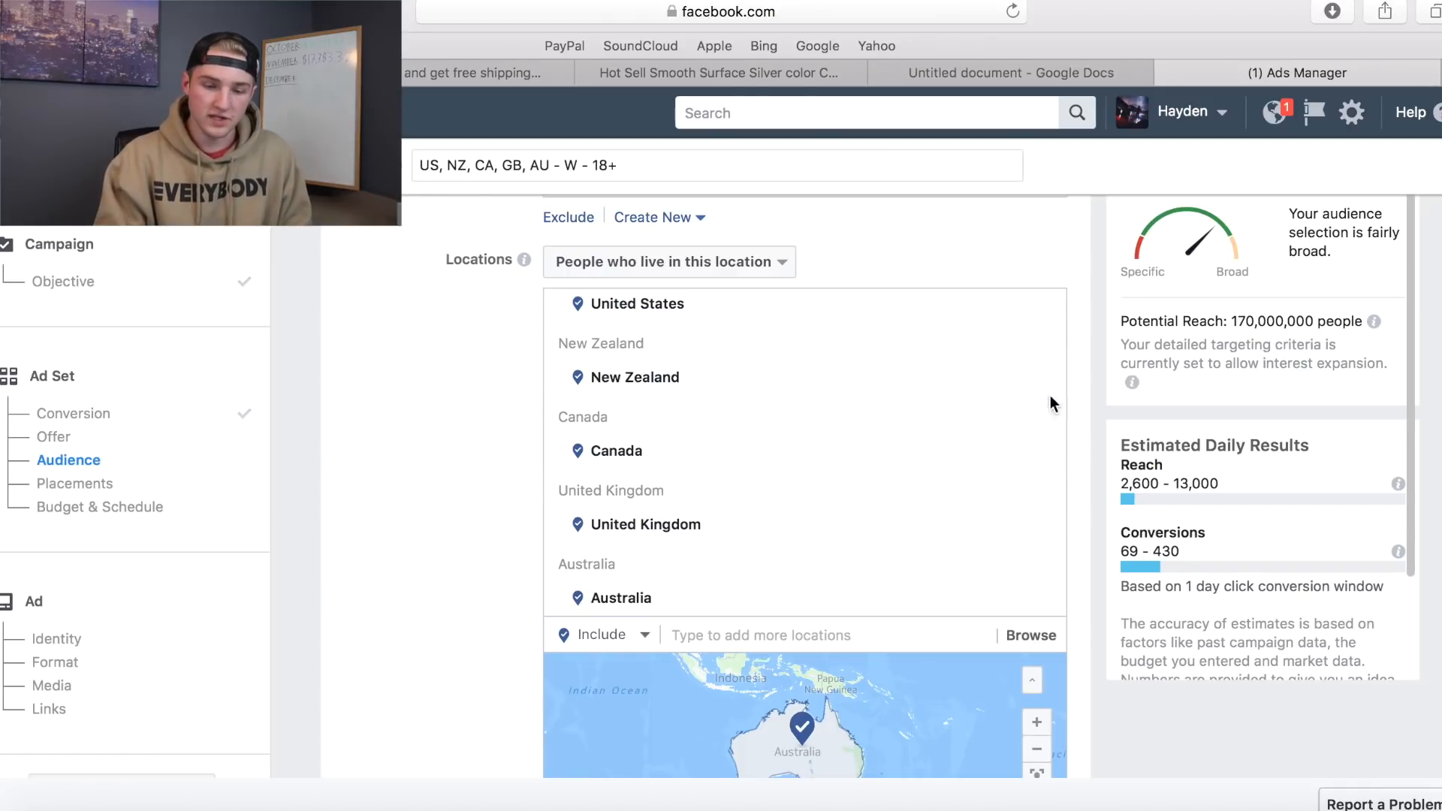
Remove New Zealand, Canada, the United Kingdom and Australia from the targeted locations, keeping only the United States.
{"action": "left_click", "coordinate": [1046, 382]}
{"action": "left_click", "coordinate": [1046, 422]}
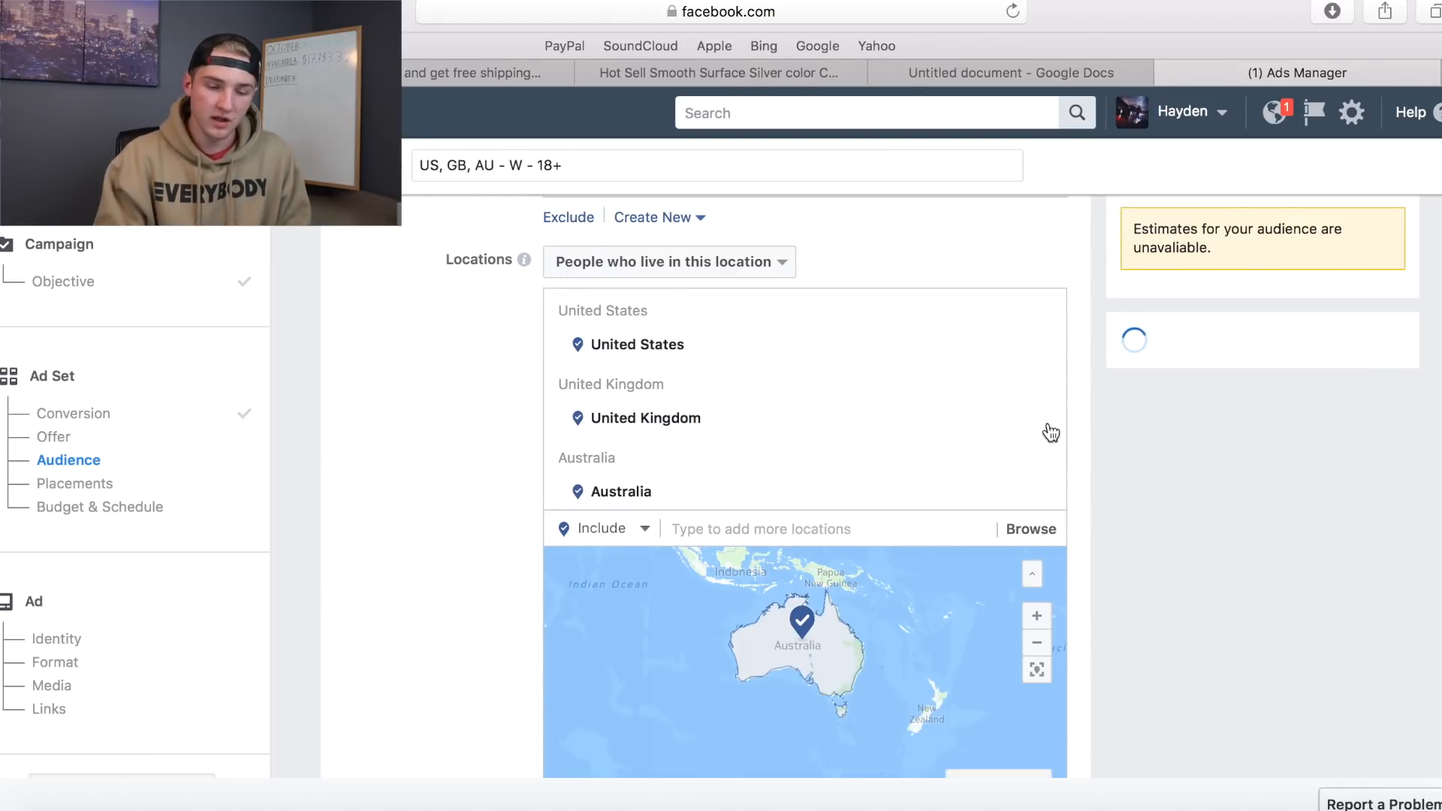
{"action": "left_click", "coordinate": [1045, 424]}
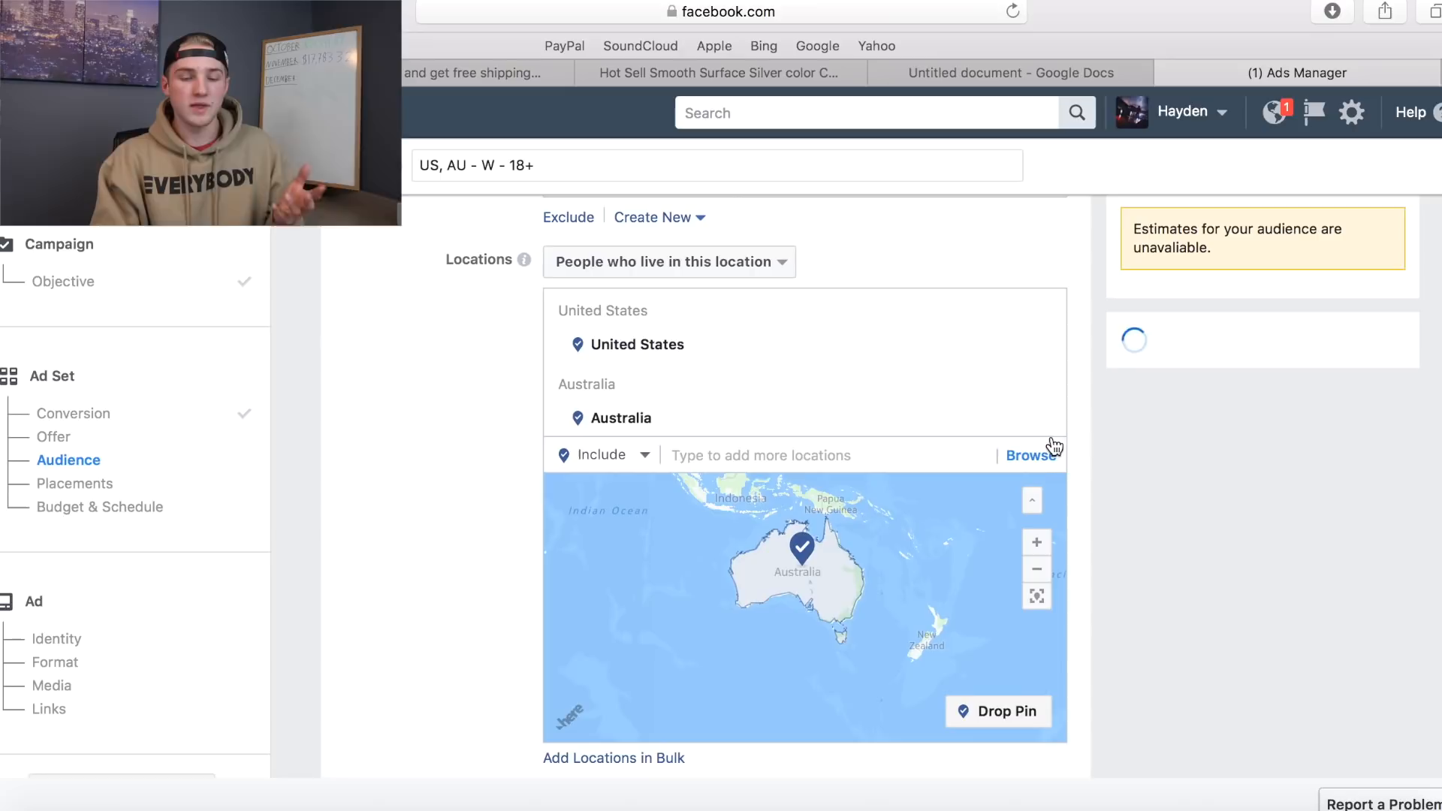
{"action": "left_click", "coordinate": [1047, 418]}
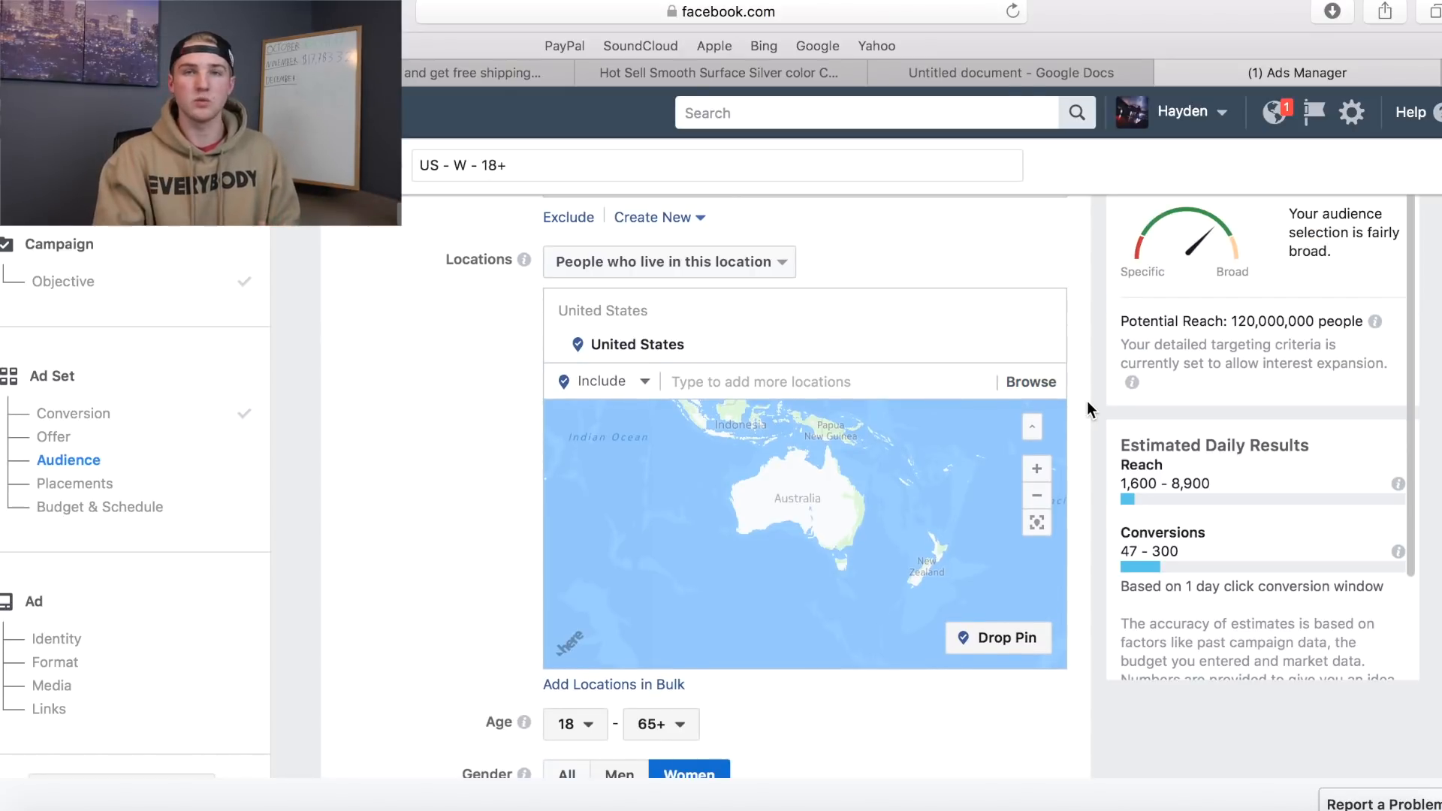
Look over the remaining audience settings and open the category list for Detailed Targeting.
{"action": "scroll", "coordinate": [1088, 401], "scroll_direction": "down", "scroll_amount": 5}
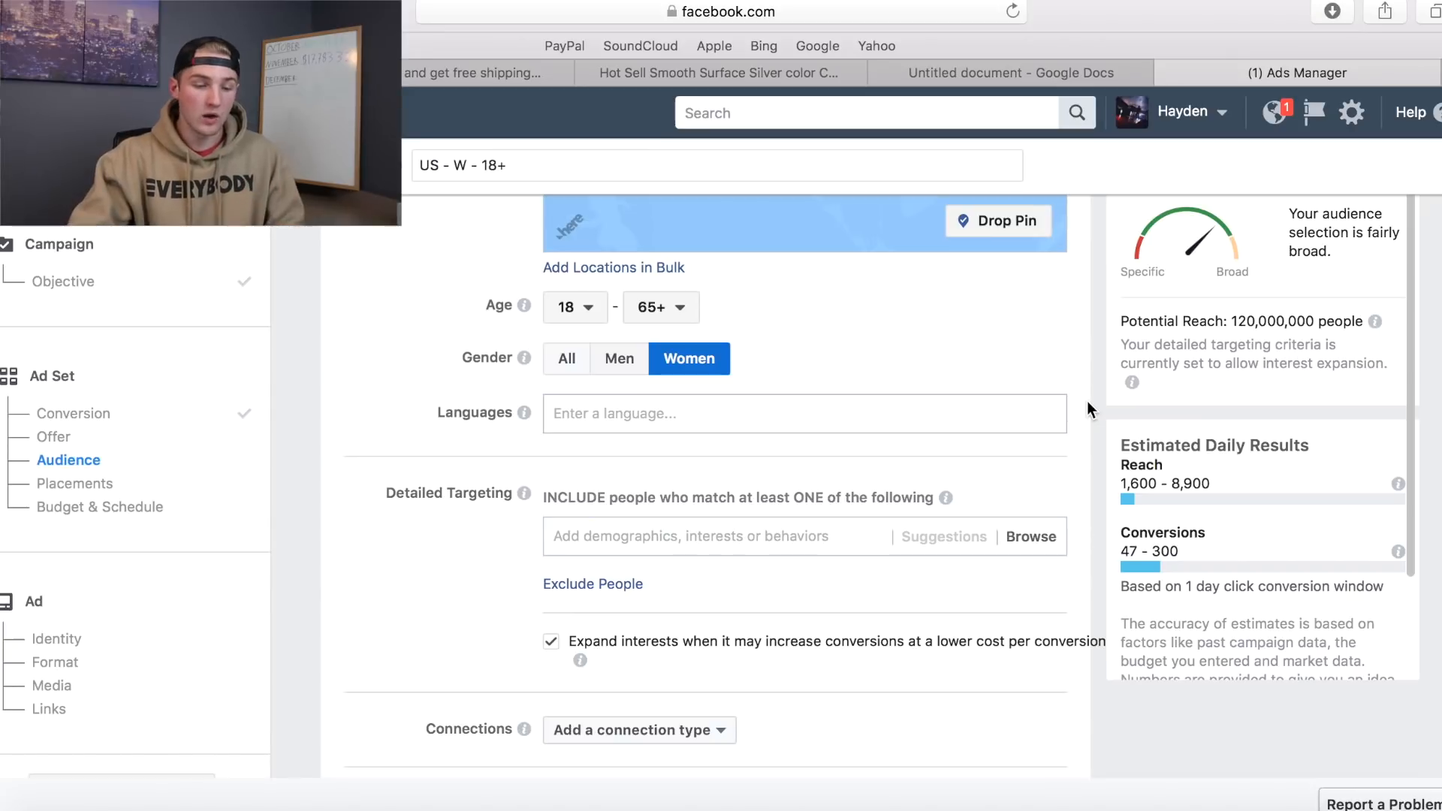
{"action": "scroll", "coordinate": [683, 492], "scroll_direction": "down", "scroll_amount": 2}
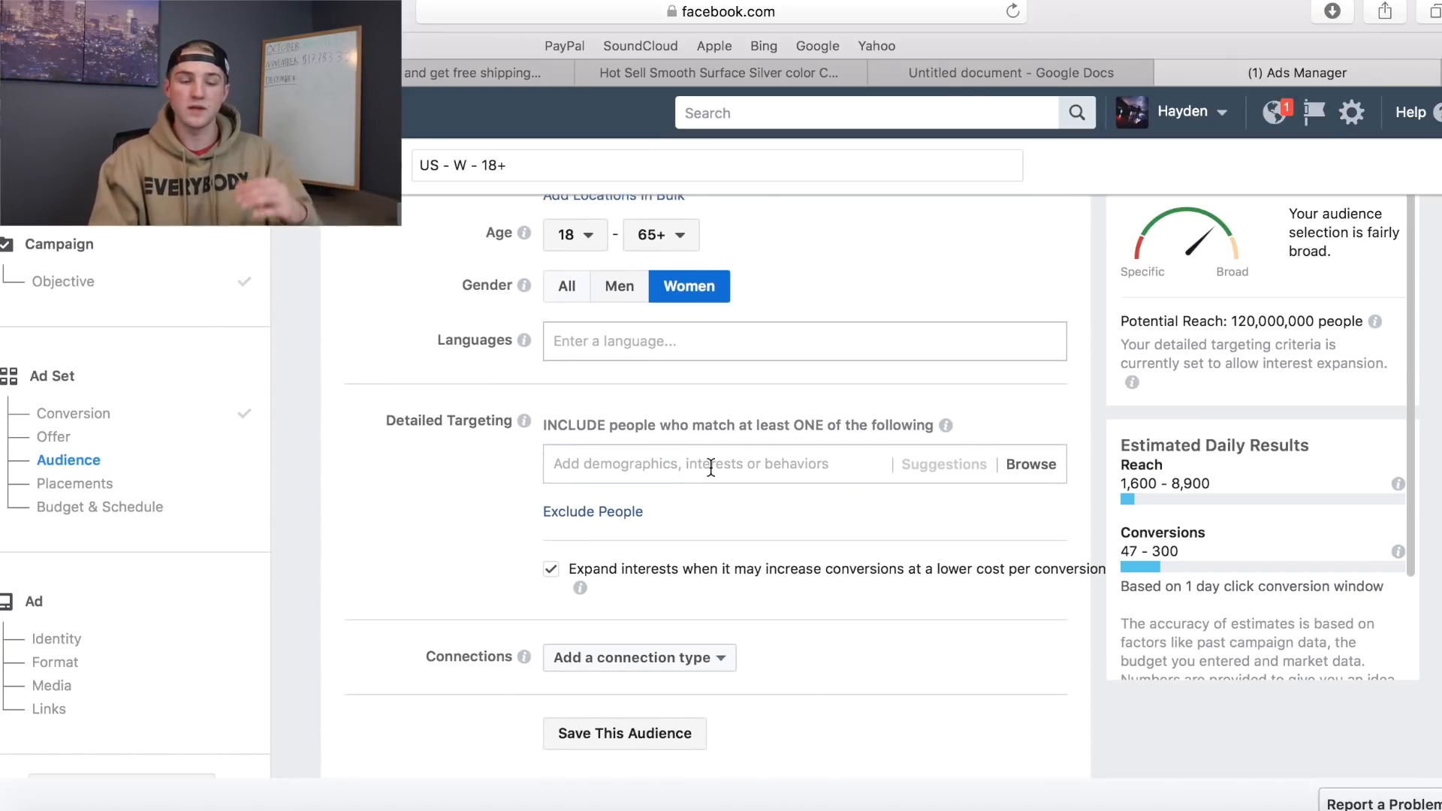
{"action": "left_click", "coordinate": [709, 464]}
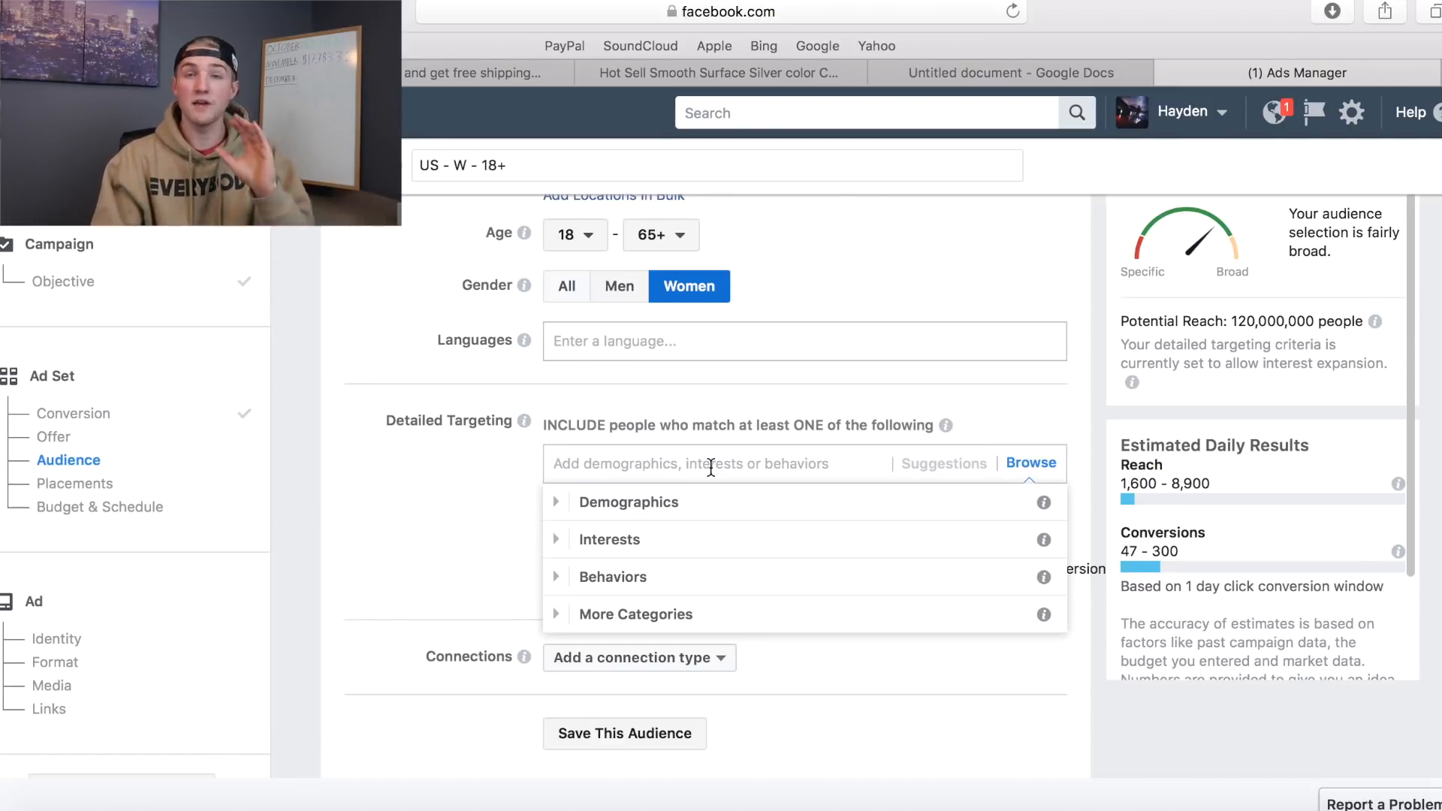
Switch to the Google Docs notes and add the line "Lookalike: Leave it alone." below the line about broad ad sets.
{"action": "left_click", "coordinate": [1045, 75]}
{"action": "scroll", "coordinate": [731, 531], "scroll_direction": "down", "scroll_amount": 2}
{"action": "type", "text": "Loo"}
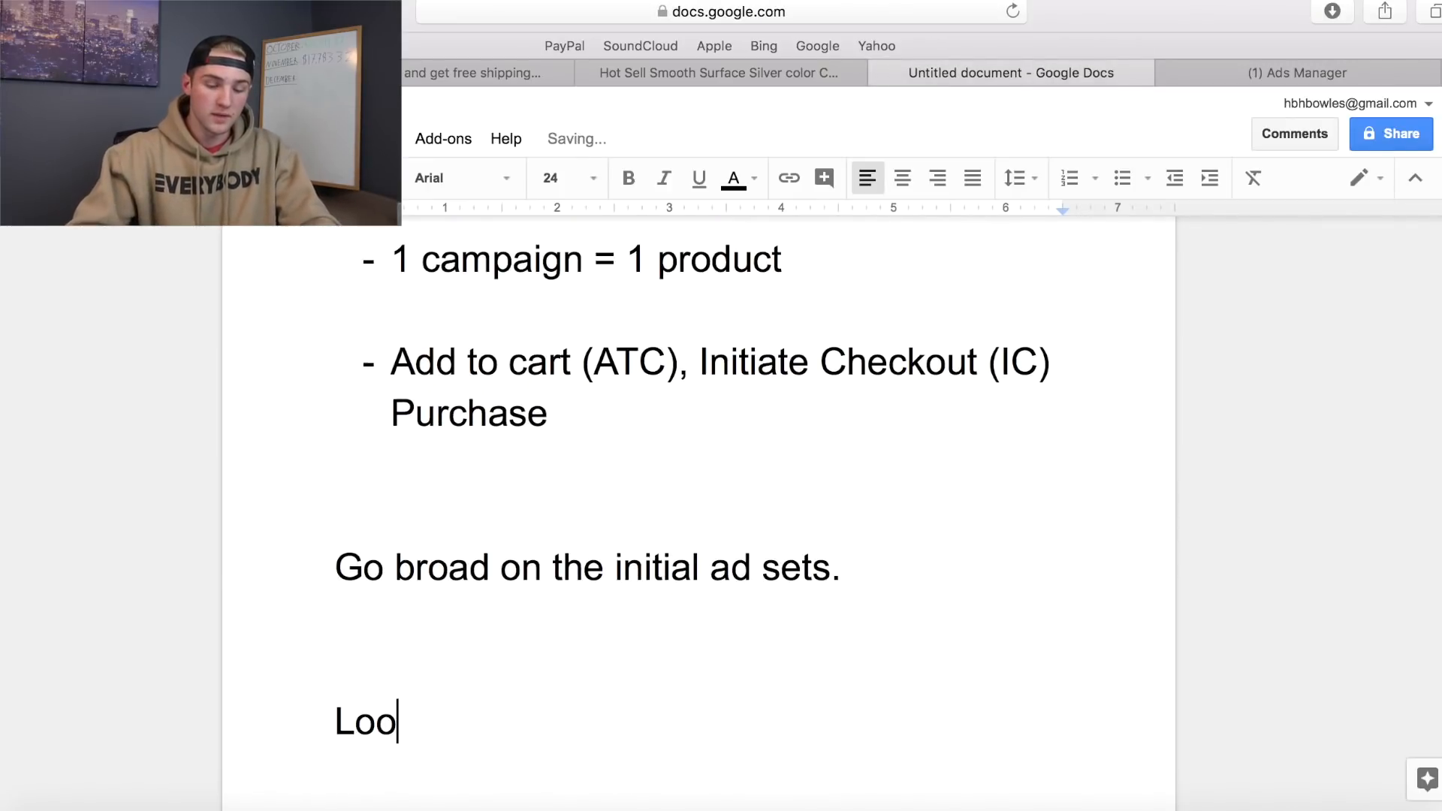
{"action": "type", "text": "kal"}
{"action": "type", "text": ": Le"}
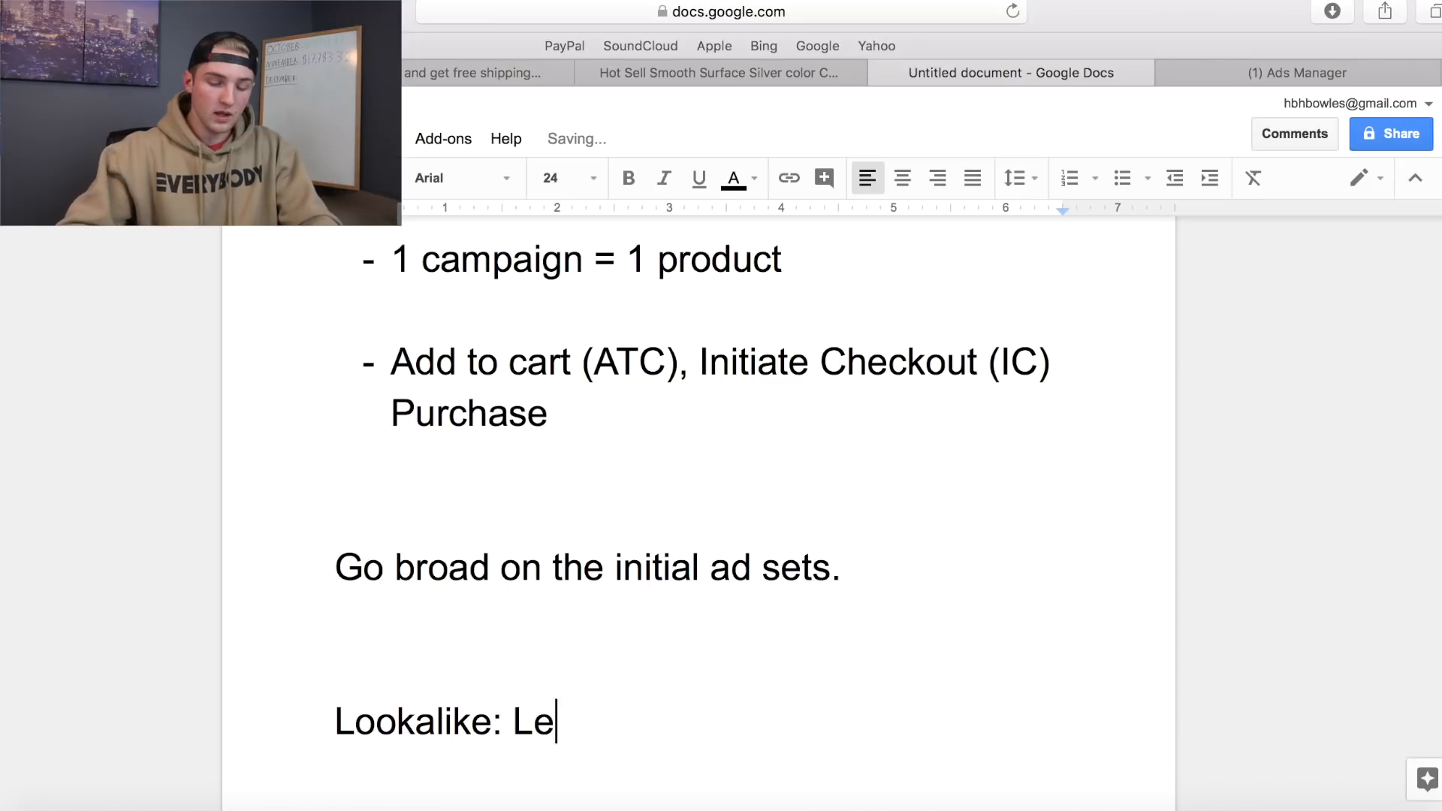
{"action": "type", "text": "ave it alone."}
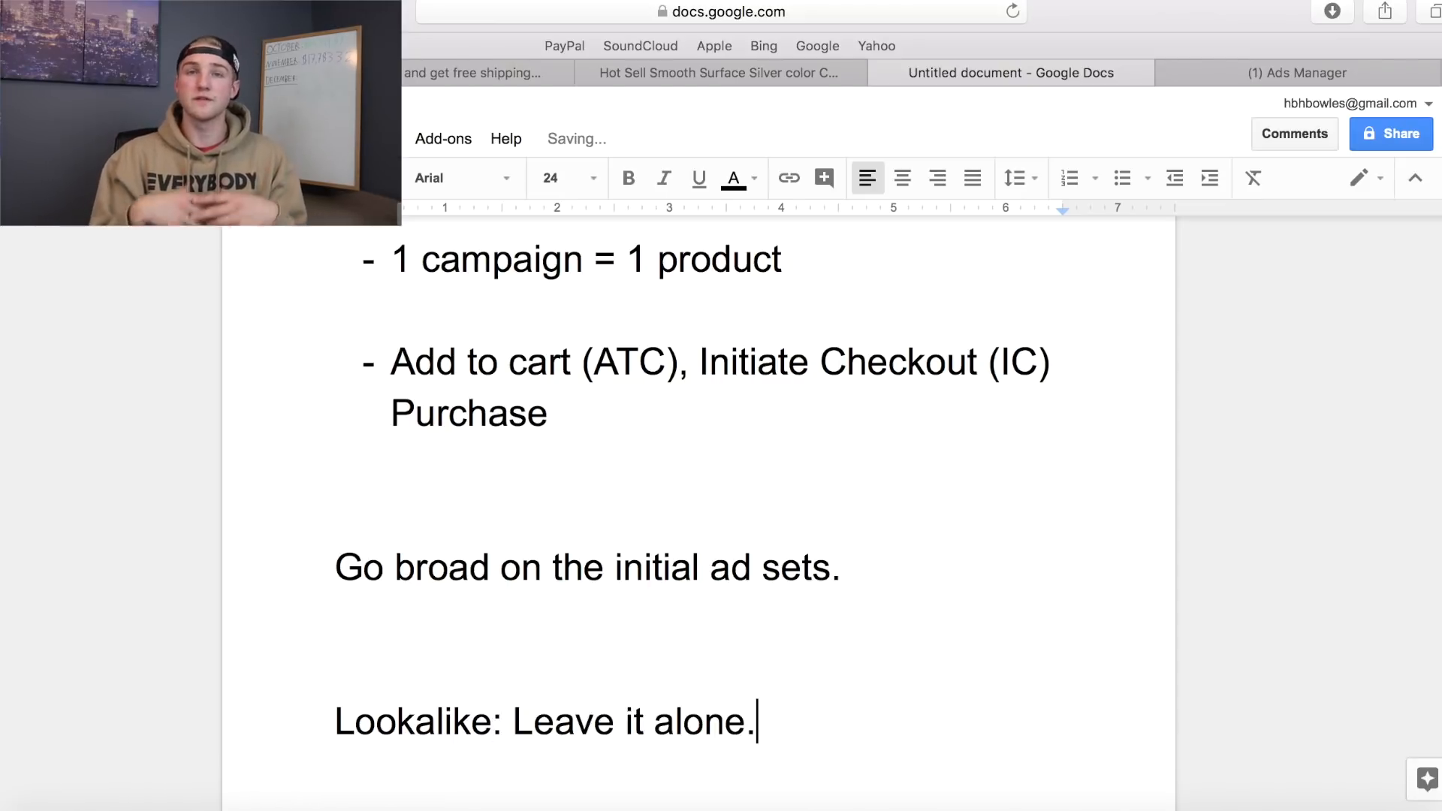
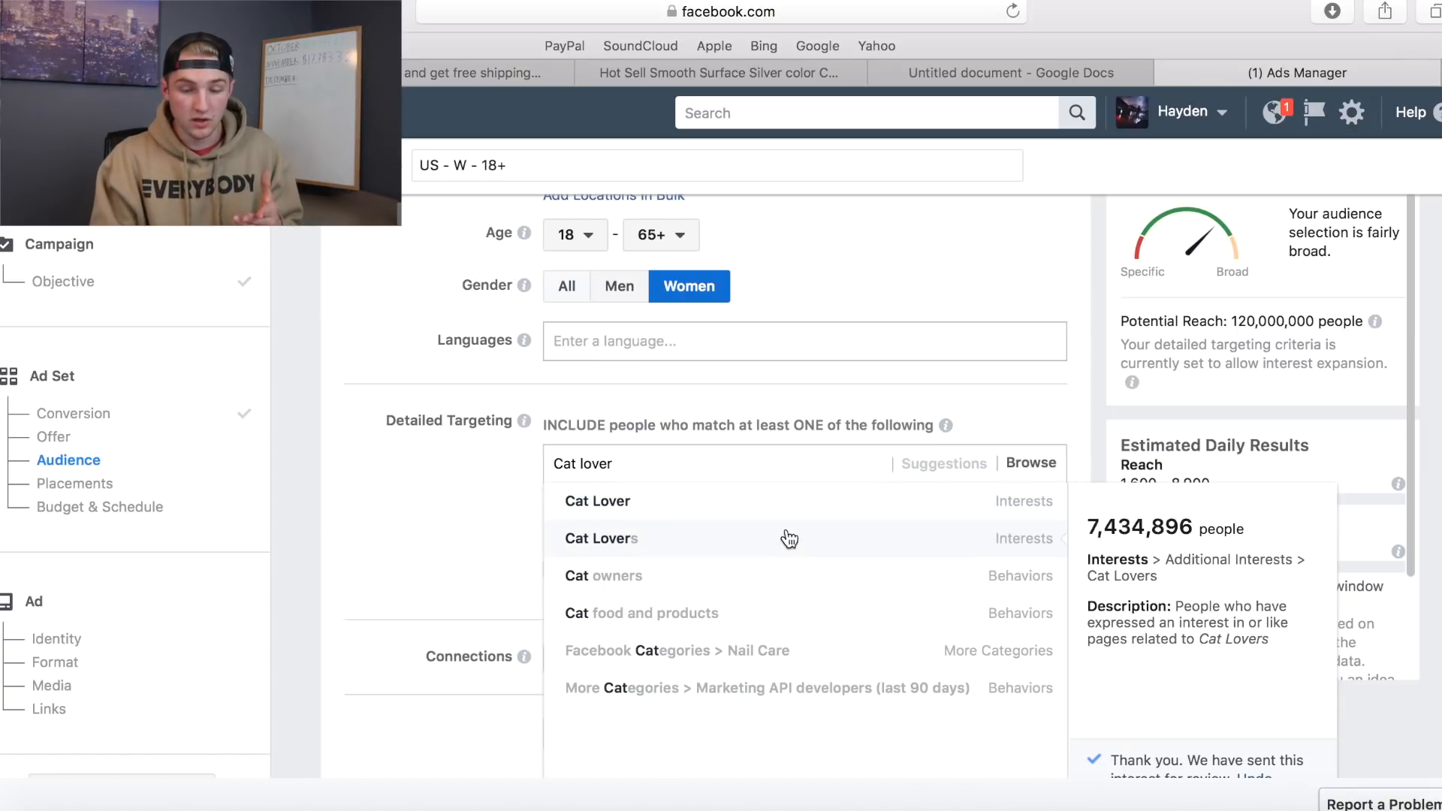
Include the interests Cat Lover, I Love My Cats and We Love Cats in the ad set's Detailed Targeting.
{"action": "left_click", "coordinate": [832, 507]}
{"action": "left_click", "coordinate": [927, 549]}
{"action": "scroll", "coordinate": [927, 565], "scroll_direction": "down", "scroll_amount": 2}
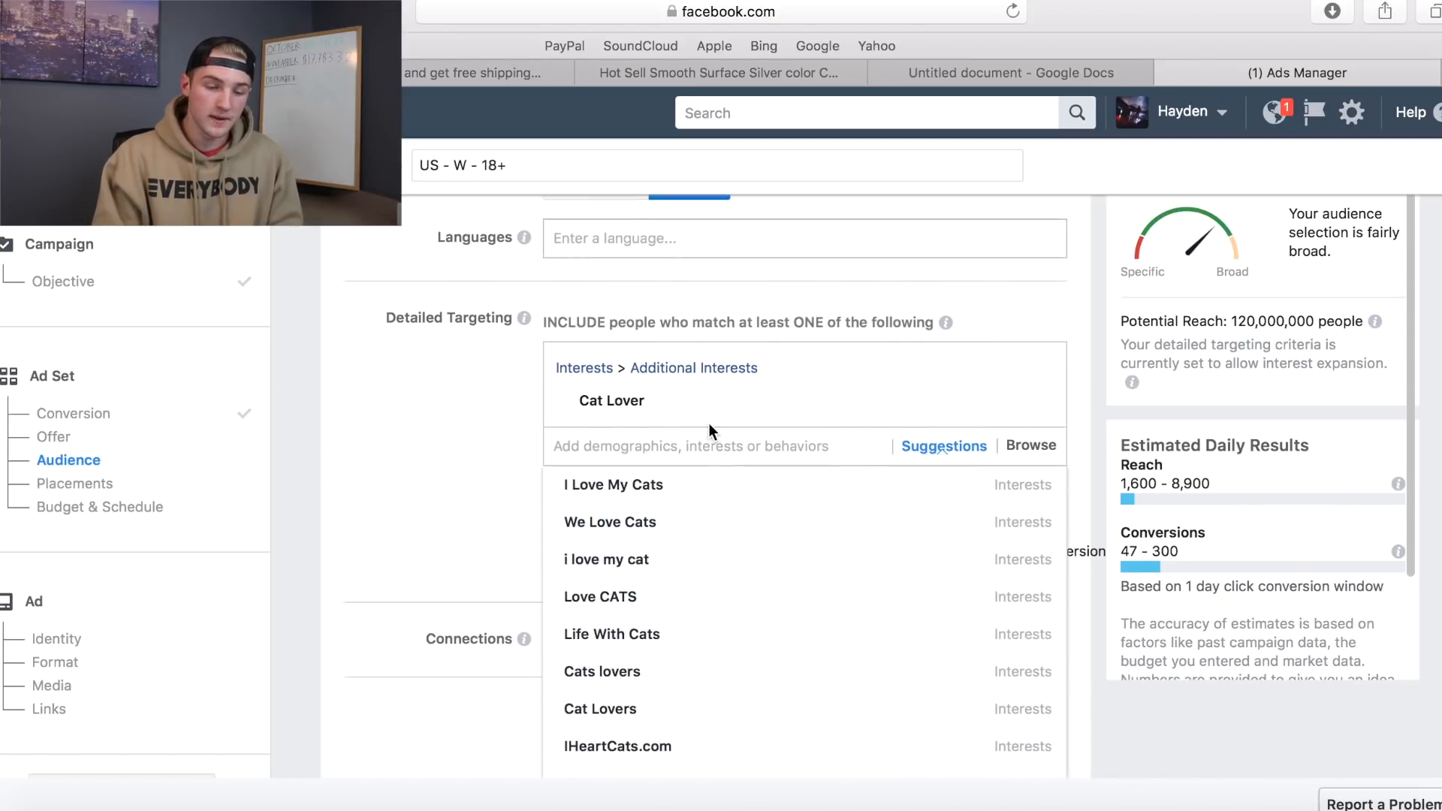
{"action": "mouse_move", "coordinate": [719, 487]}
{"action": "left_click", "coordinate": [719, 487]}
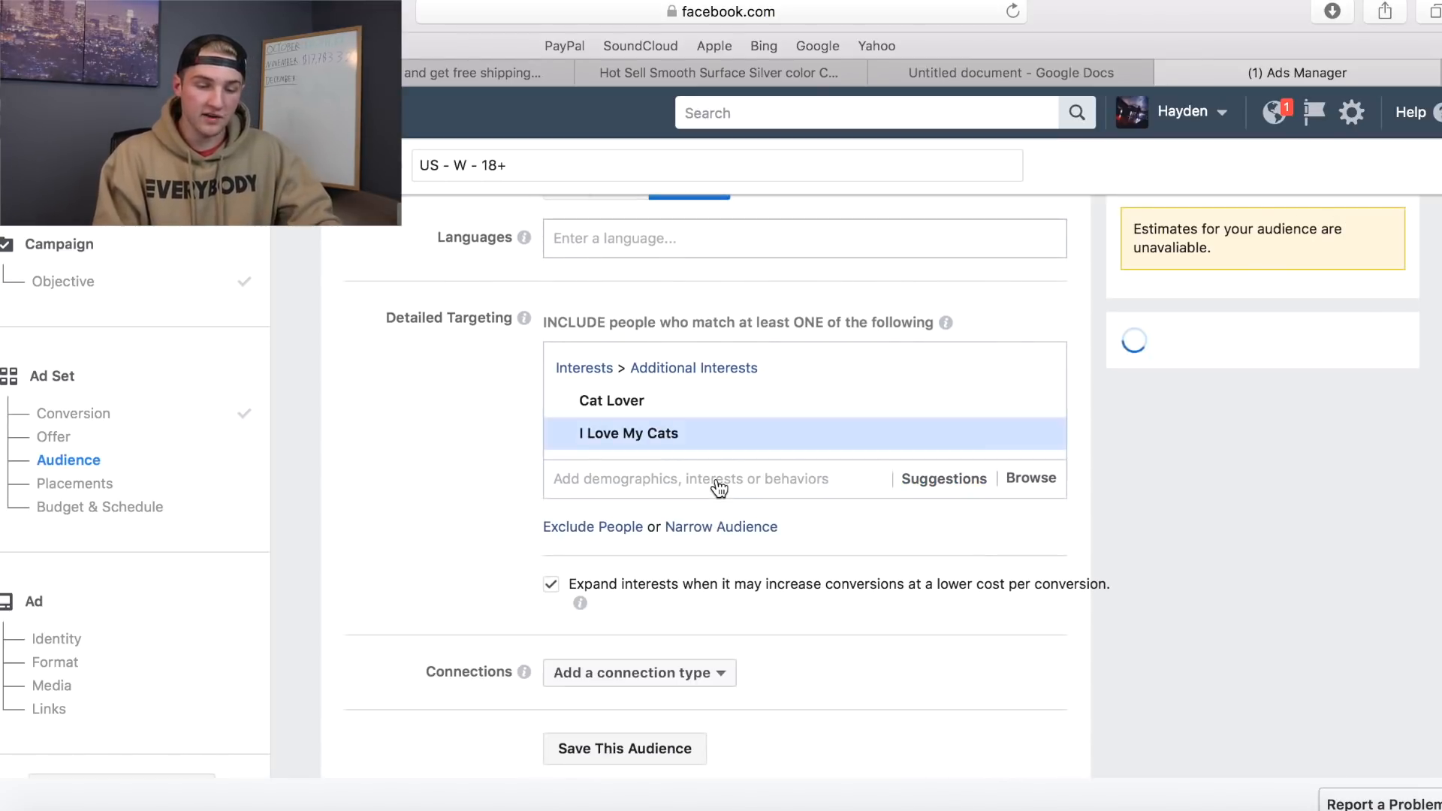
{"action": "left_click", "coordinate": [939, 487]}
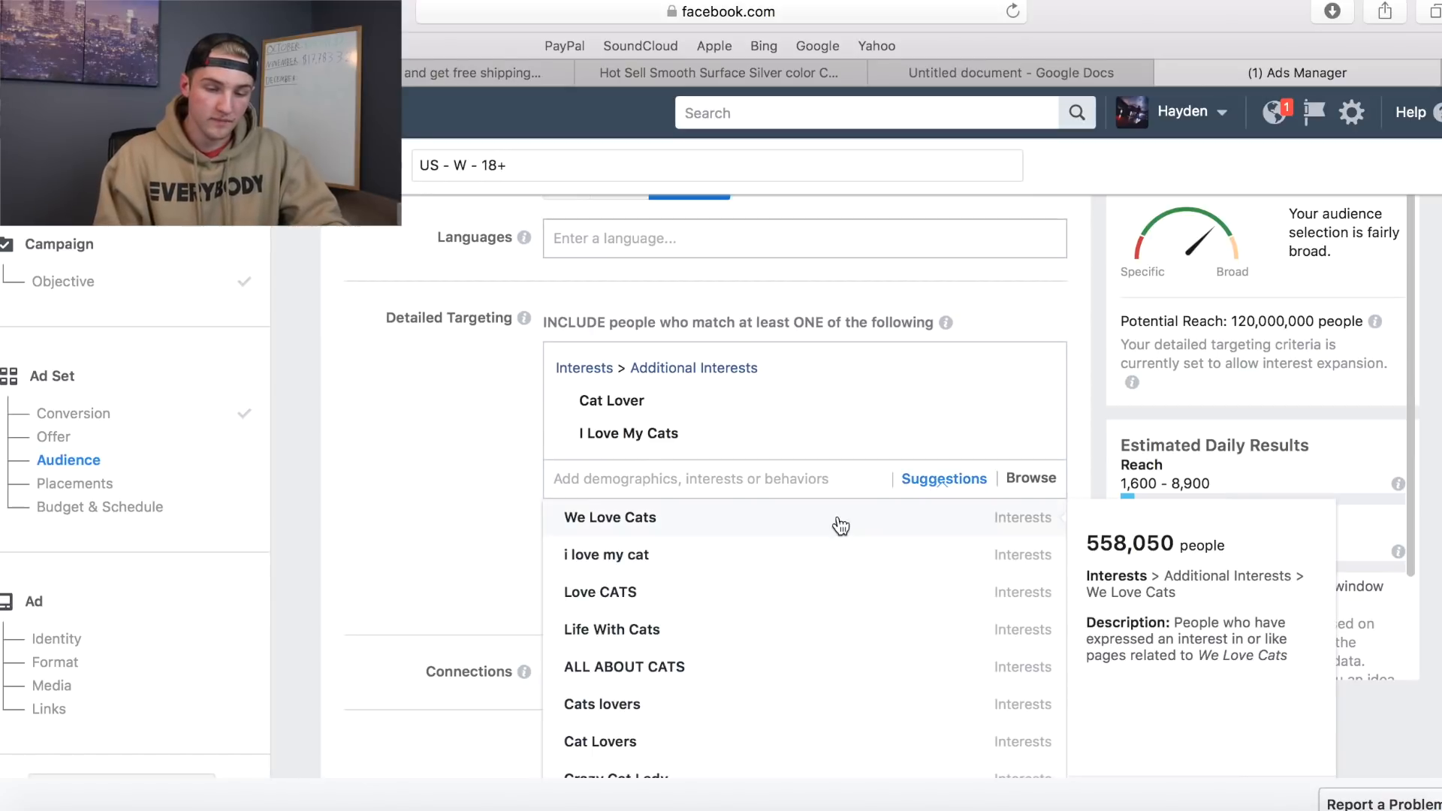
{"action": "left_click", "coordinate": [836, 526]}
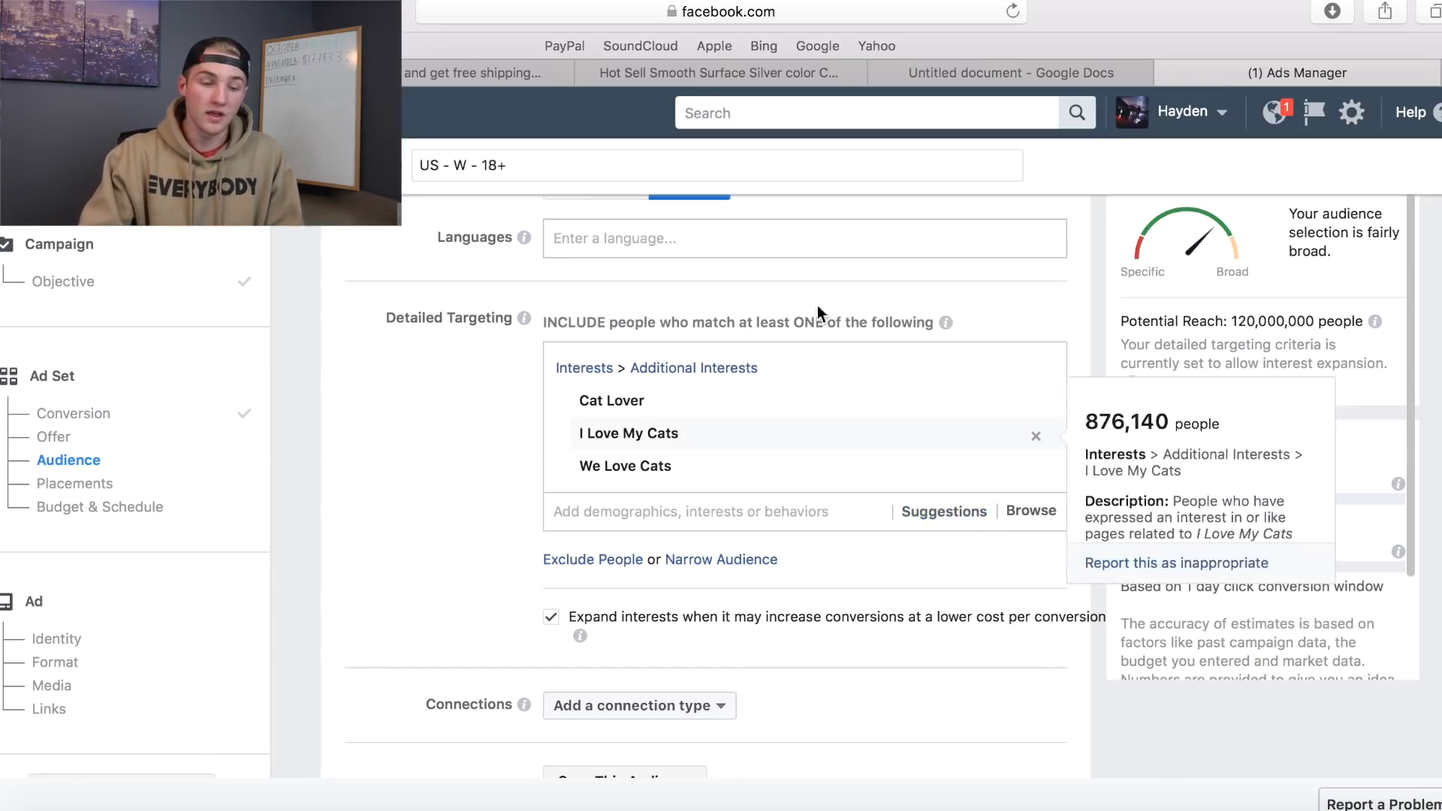
Add the suggested interests Love CATS, Cats lovers and Crazy Cat Lady to the Detailed Targeting.
{"action": "left_click_drag", "start_coordinate": [367, 308], "coordinate": [527, 306]}
{"action": "left_click", "coordinate": [453, 498]}
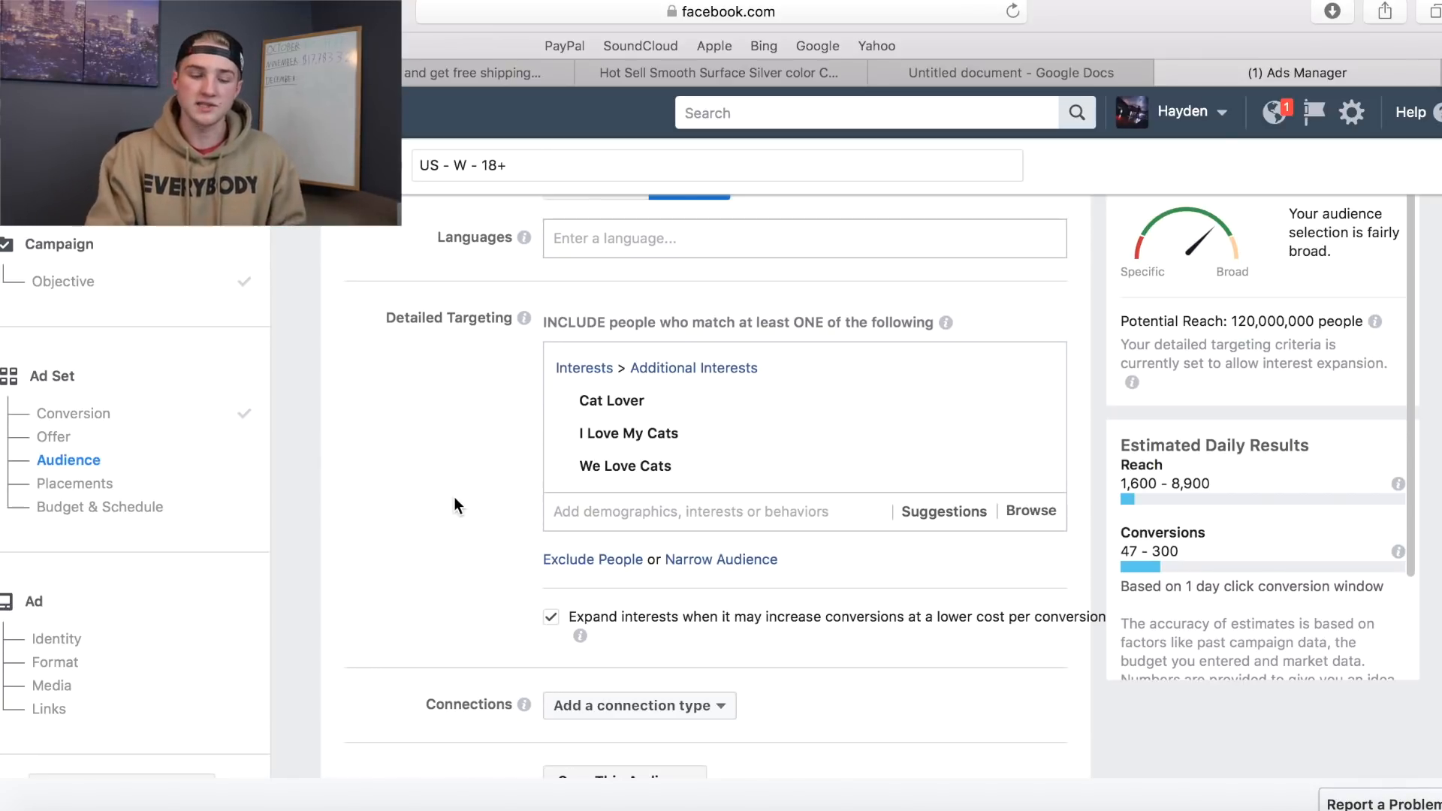
{"action": "left_click", "coordinate": [974, 518]}
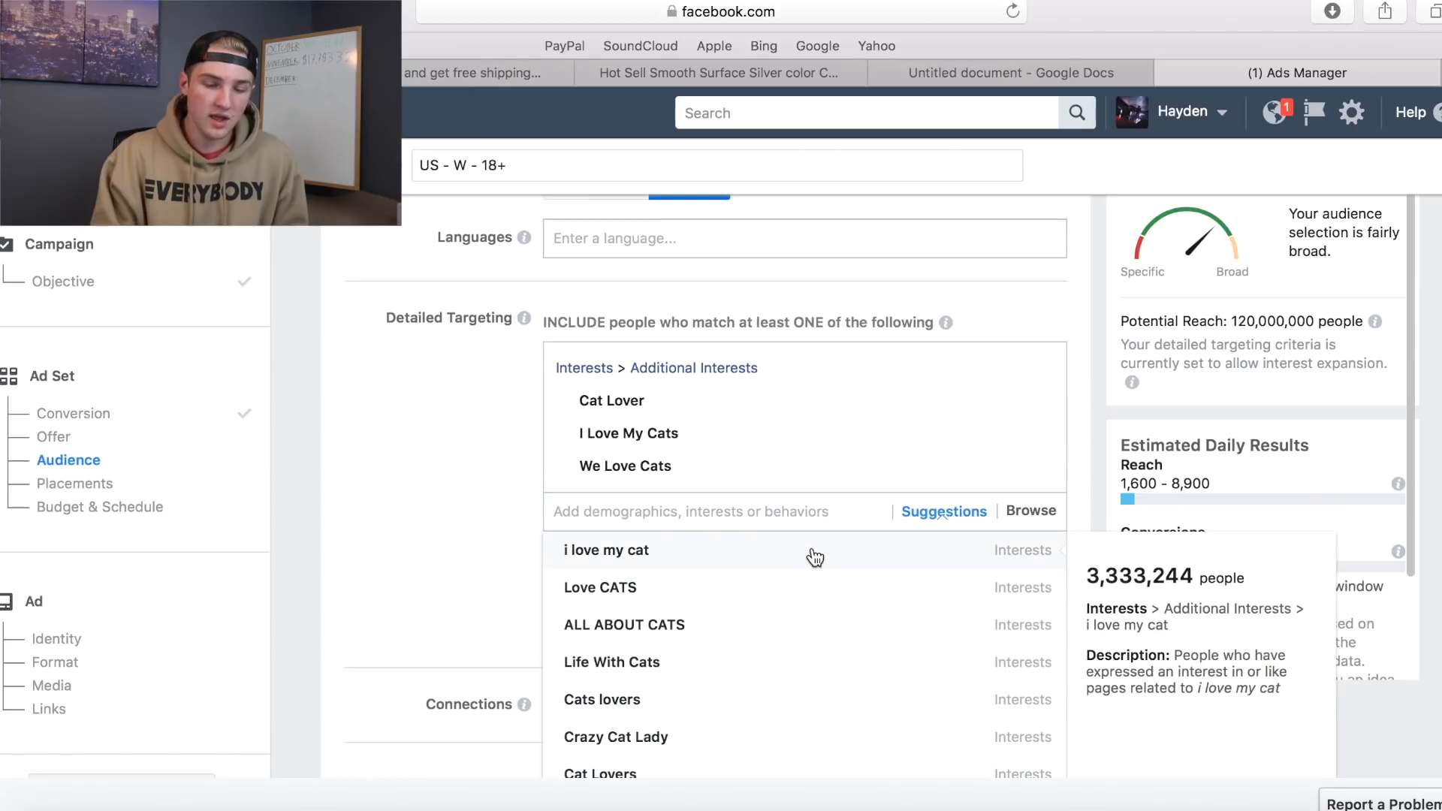
{"action": "left_click", "coordinate": [802, 597]}
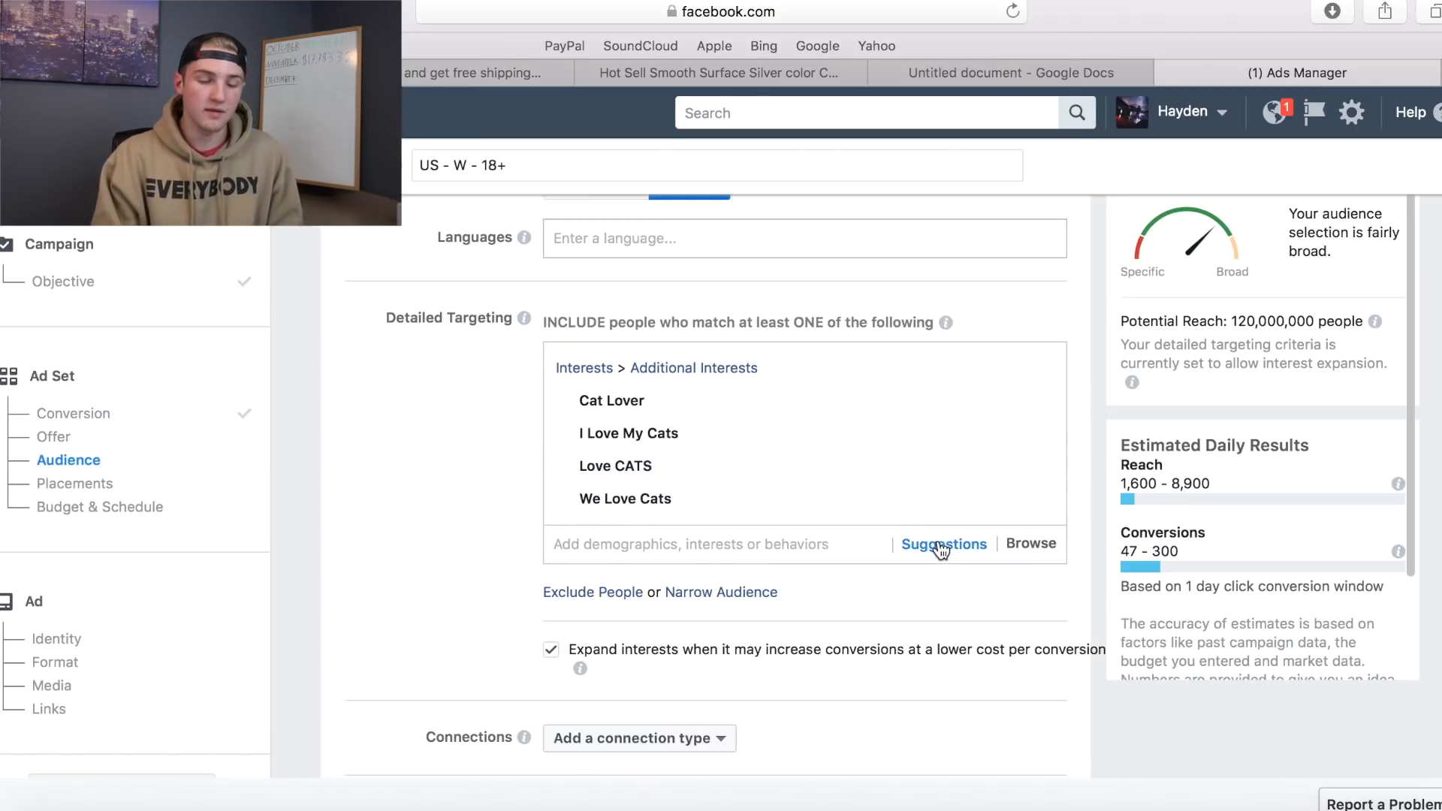
{"action": "left_click", "coordinate": [940, 551]}
{"action": "scroll", "coordinate": [589, 607], "scroll_direction": "down", "scroll_amount": 2}
{"action": "scroll", "coordinate": [589, 606], "scroll_direction": "up", "scroll_amount": 1}
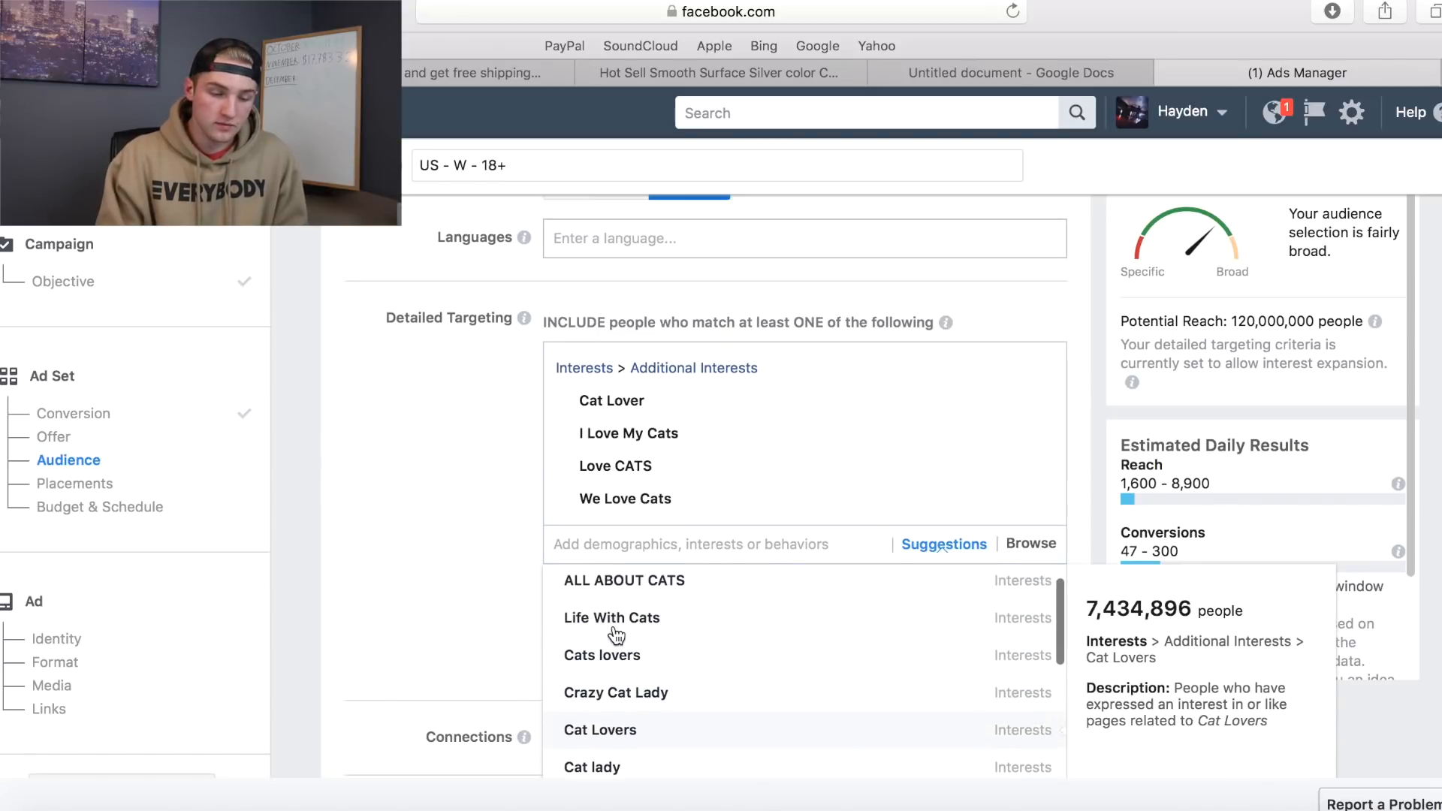
{"action": "scroll", "coordinate": [443, 610], "scroll_direction": "down", "scroll_amount": 3}
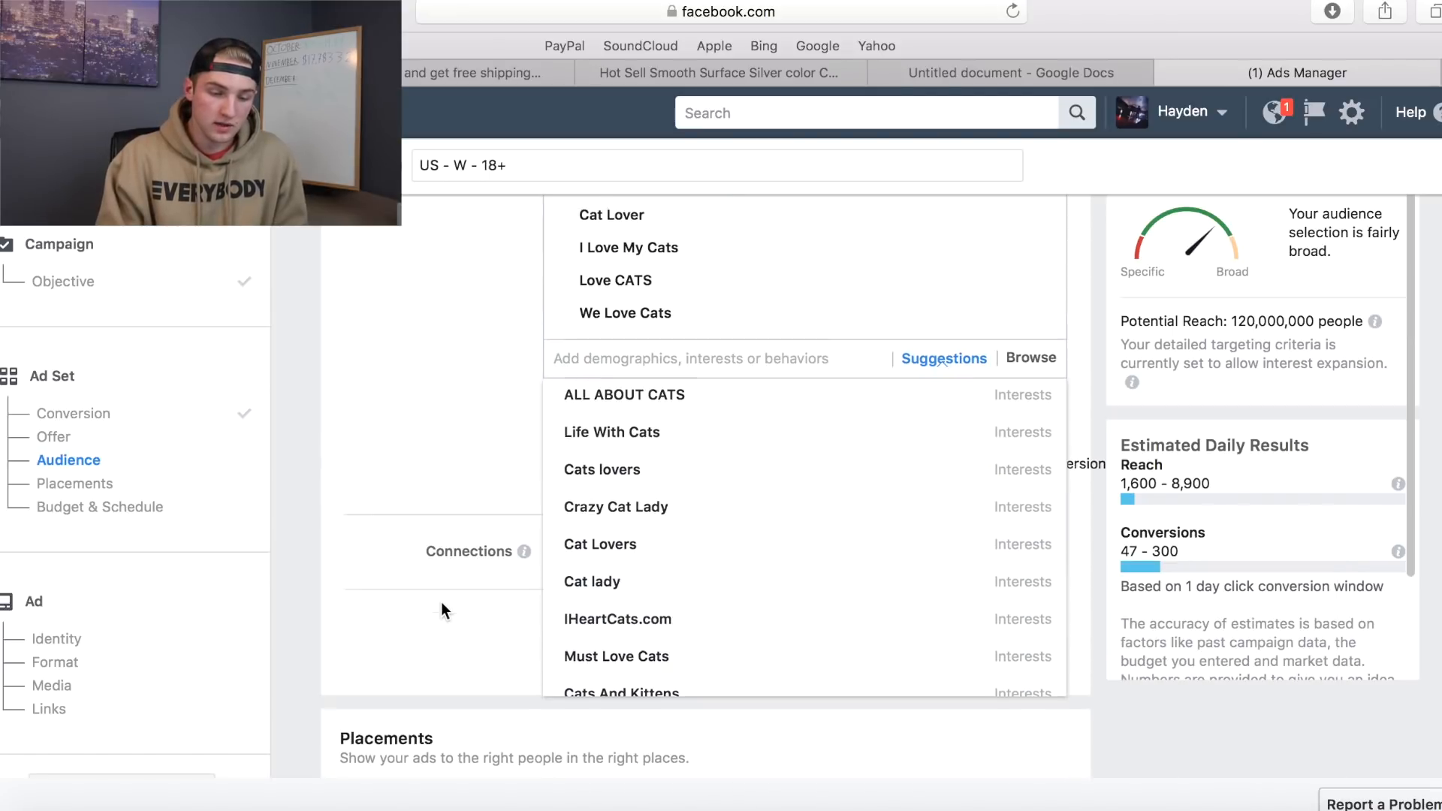
{"action": "left_click", "coordinate": [761, 467]}
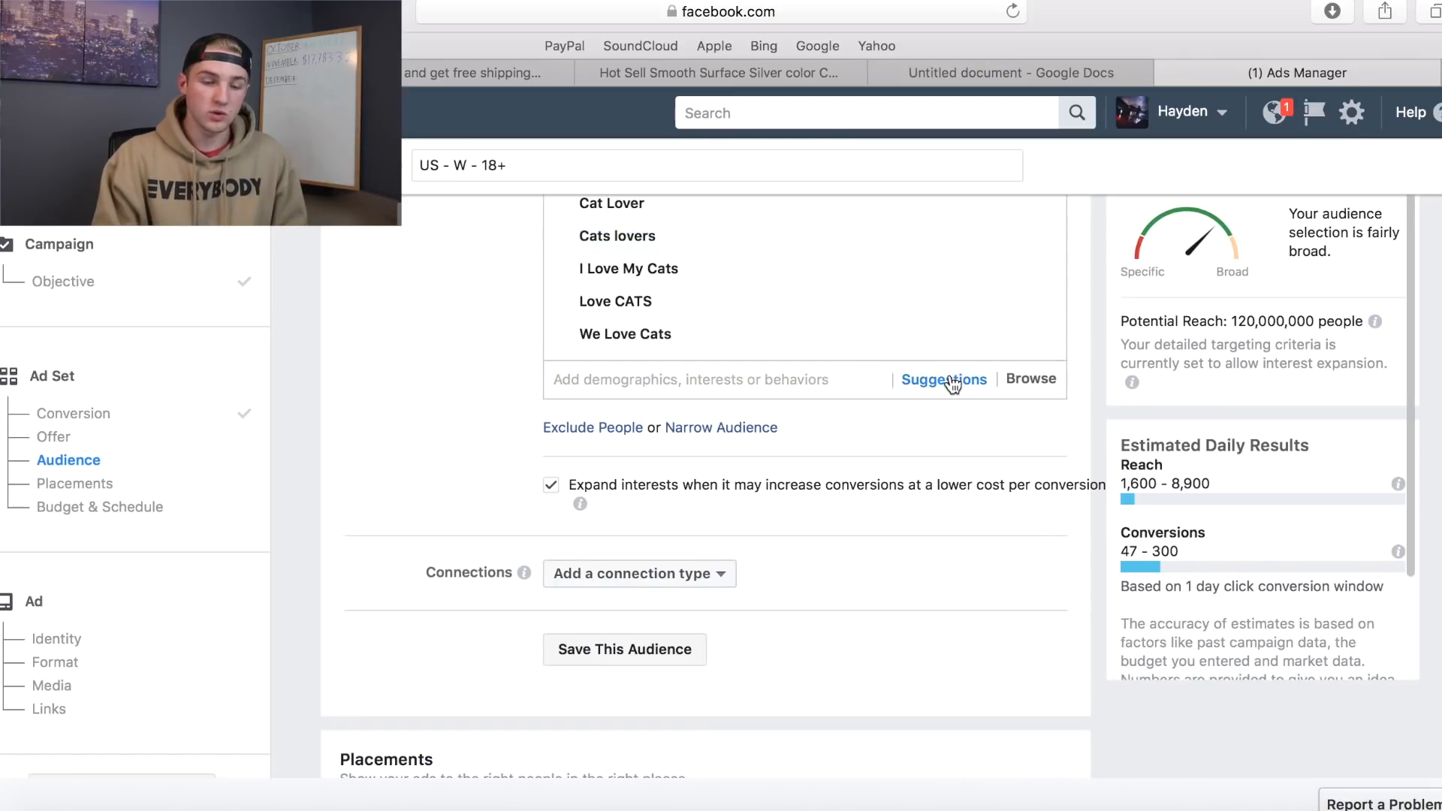
{"action": "left_click", "coordinate": [944, 380]}
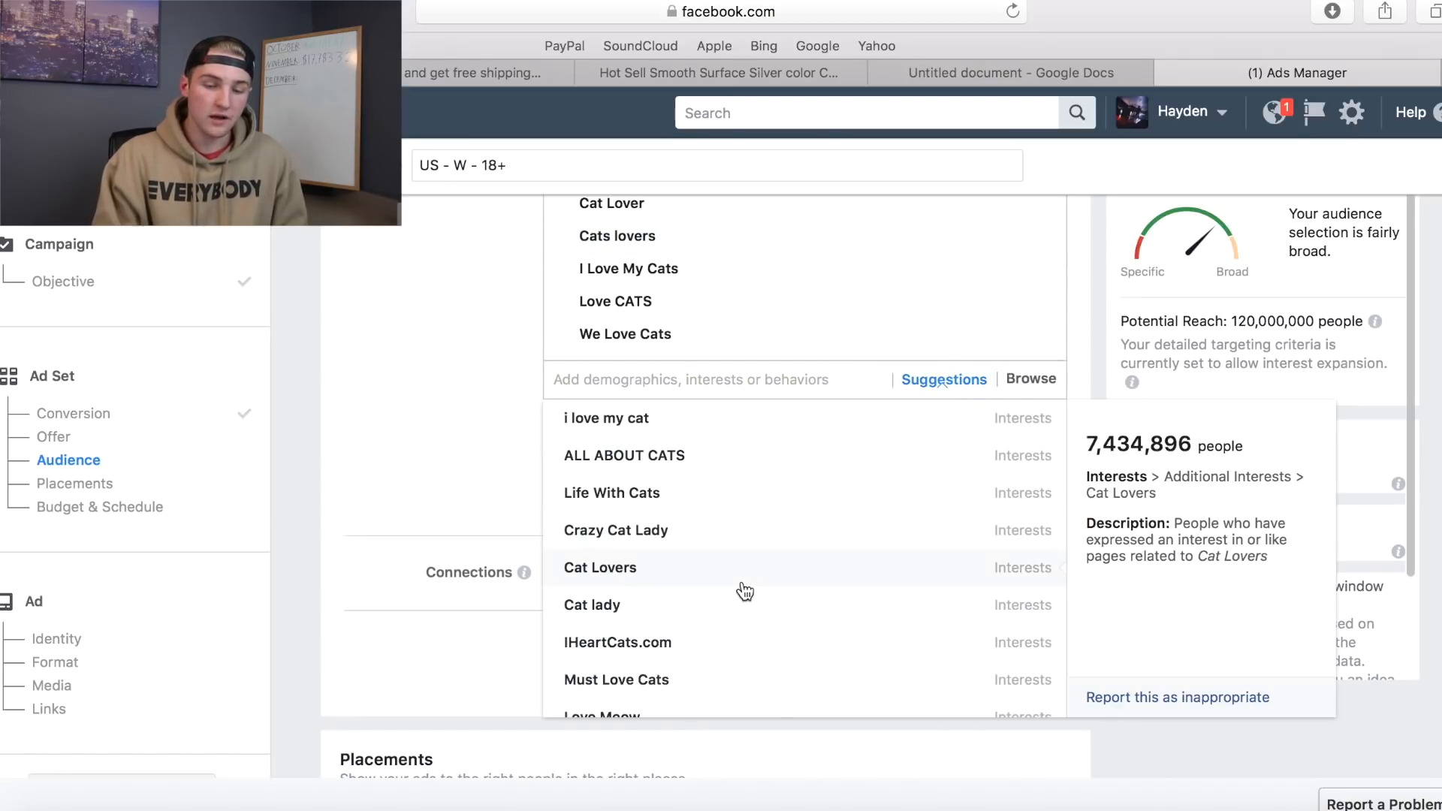
{"action": "left_click", "coordinate": [722, 544]}
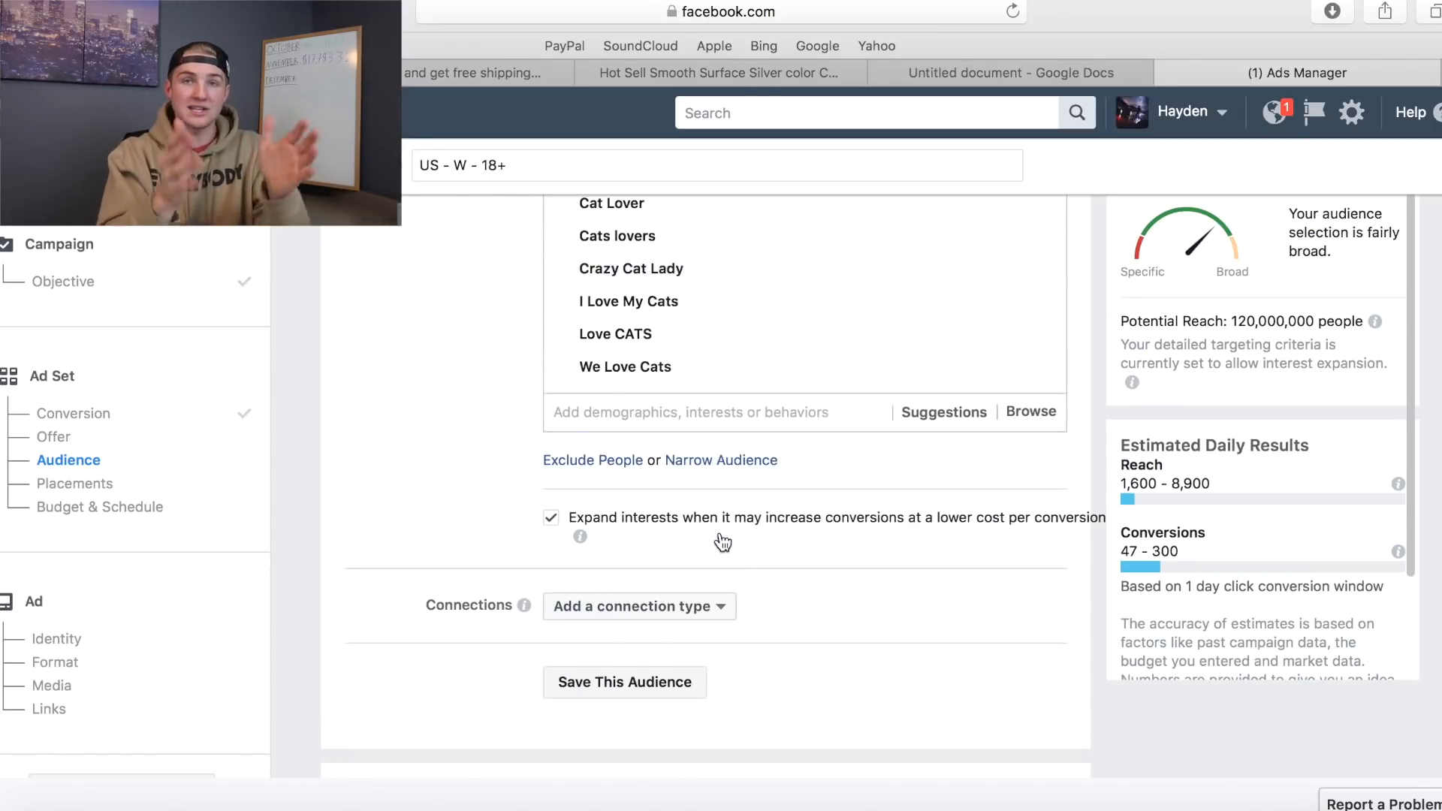
Narrow the audience to people who must also match the purchase behavior Engaged Shoppers, and check the potential reach.
{"action": "scroll", "coordinate": [722, 541], "scroll_direction": "up", "scroll_amount": 2}
{"action": "mouse_move", "coordinate": [637, 291]}
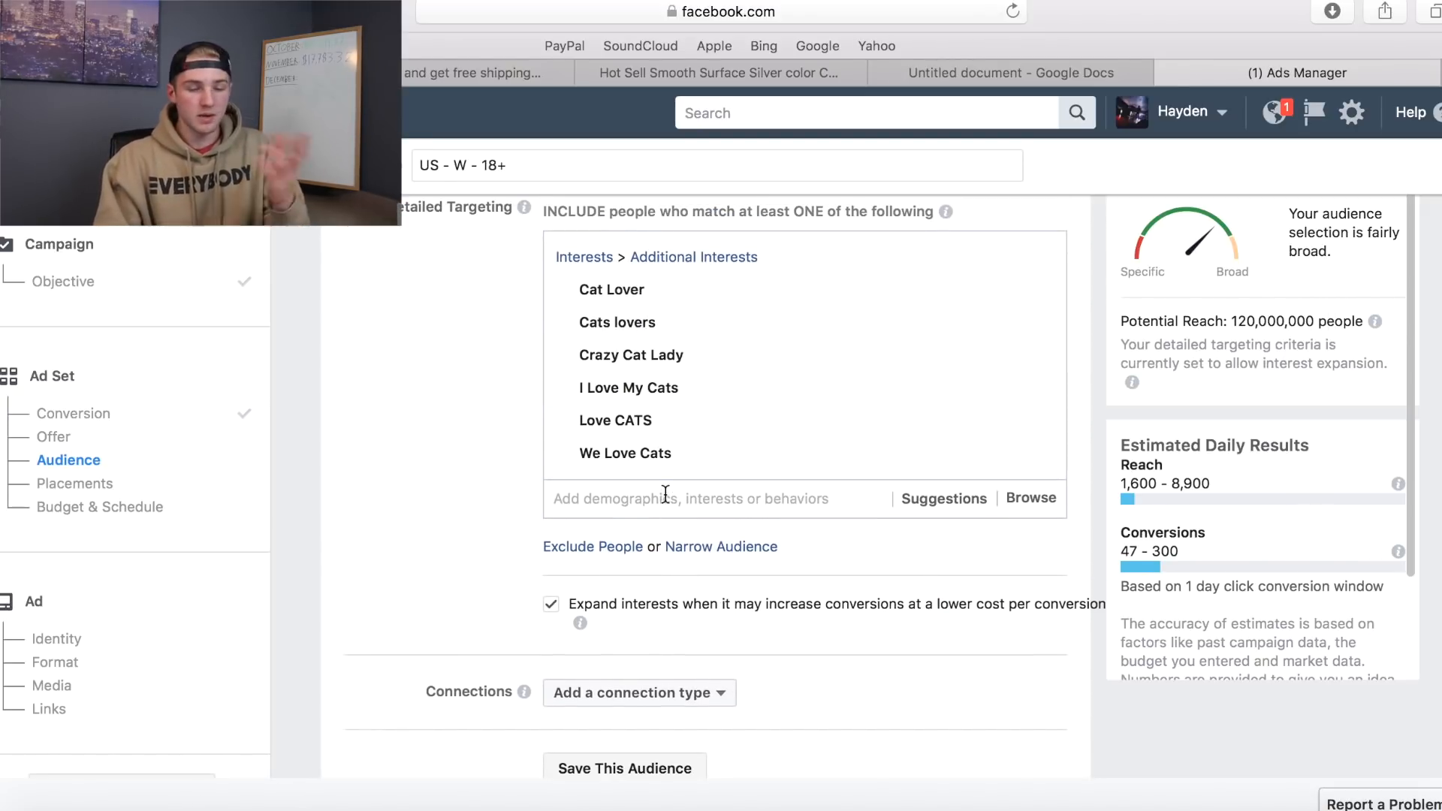
{"action": "left_click", "coordinate": [712, 560]}
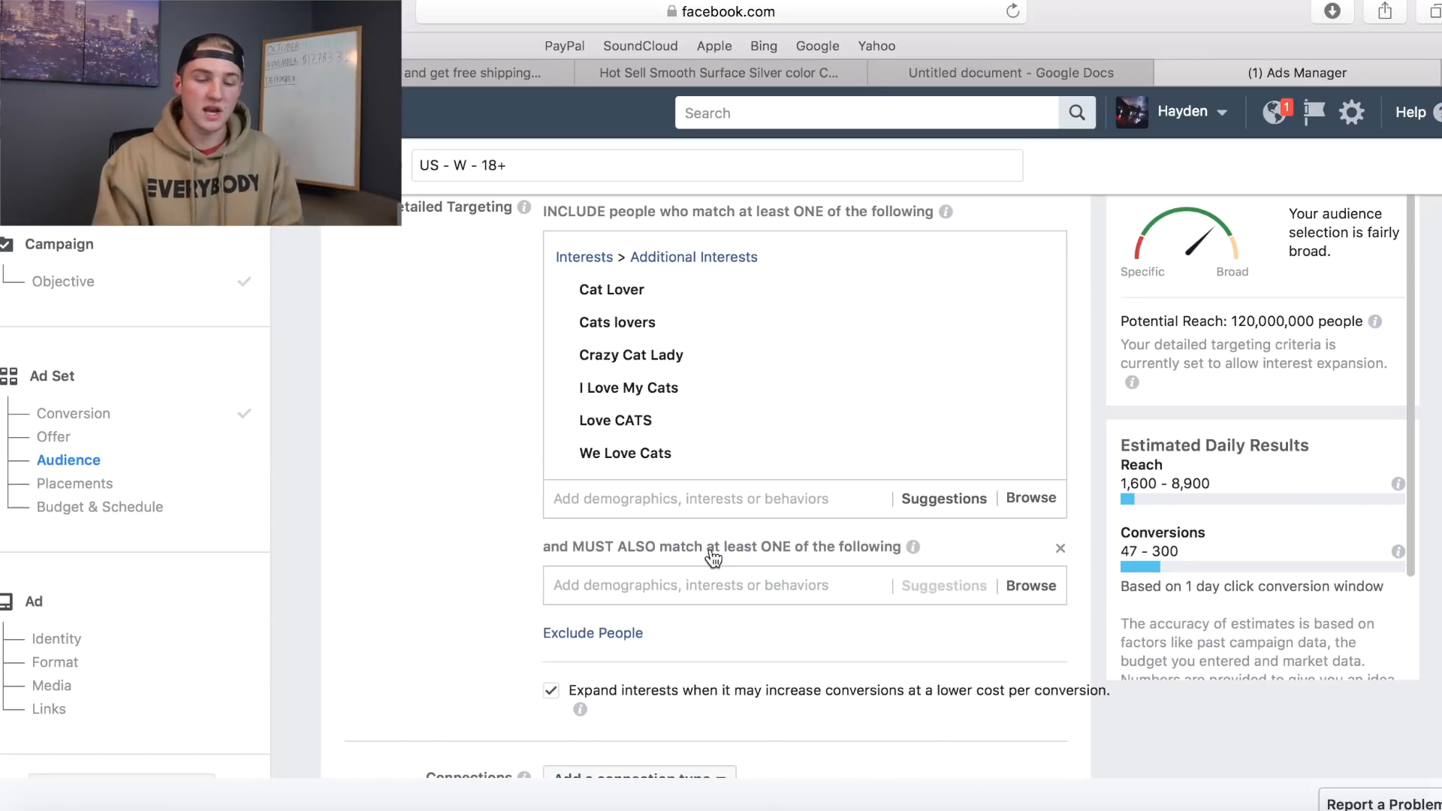
{"action": "left_click", "coordinate": [1033, 589]}
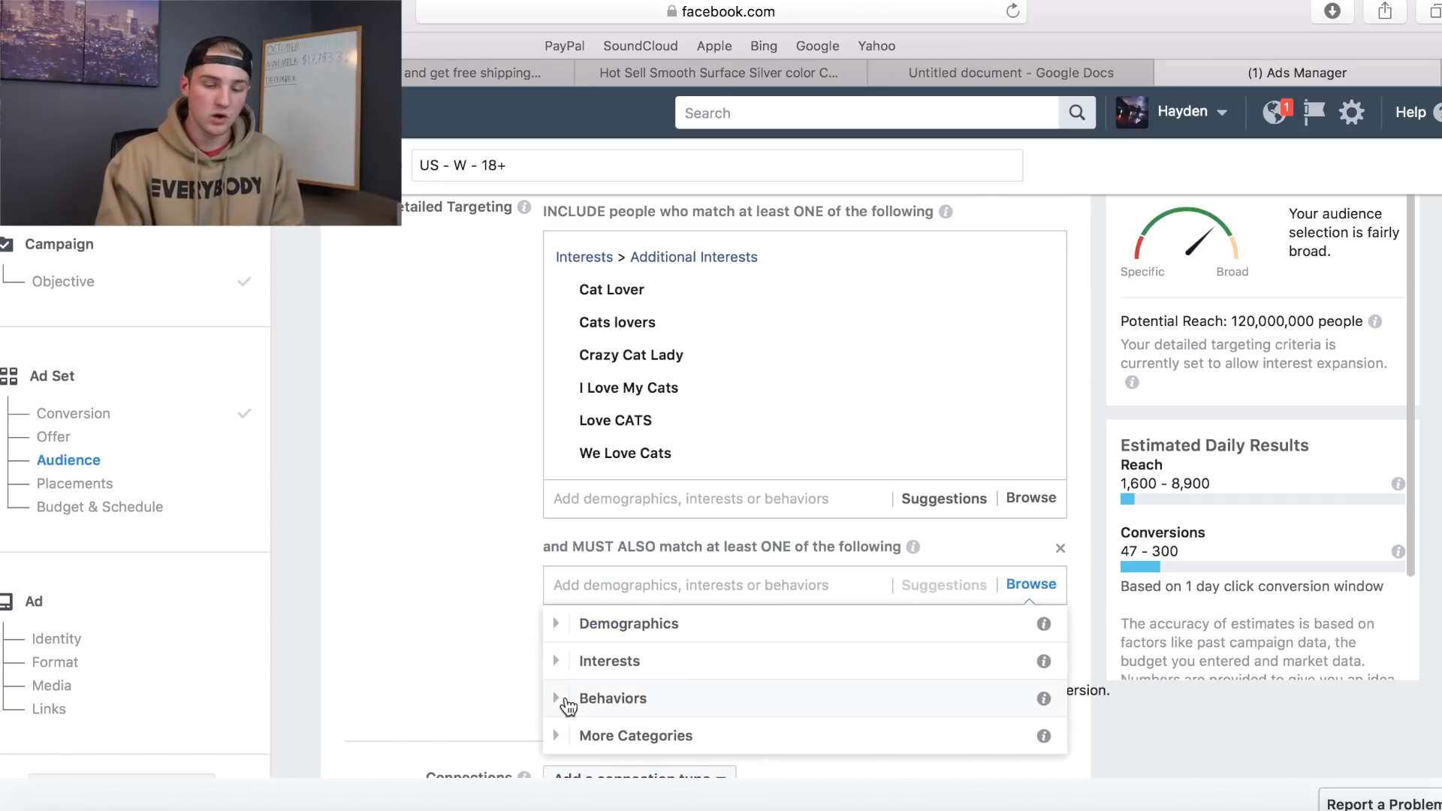
{"action": "left_click", "coordinate": [559, 702]}
{"action": "scroll", "coordinate": [560, 706], "scroll_direction": "down", "scroll_amount": 5}
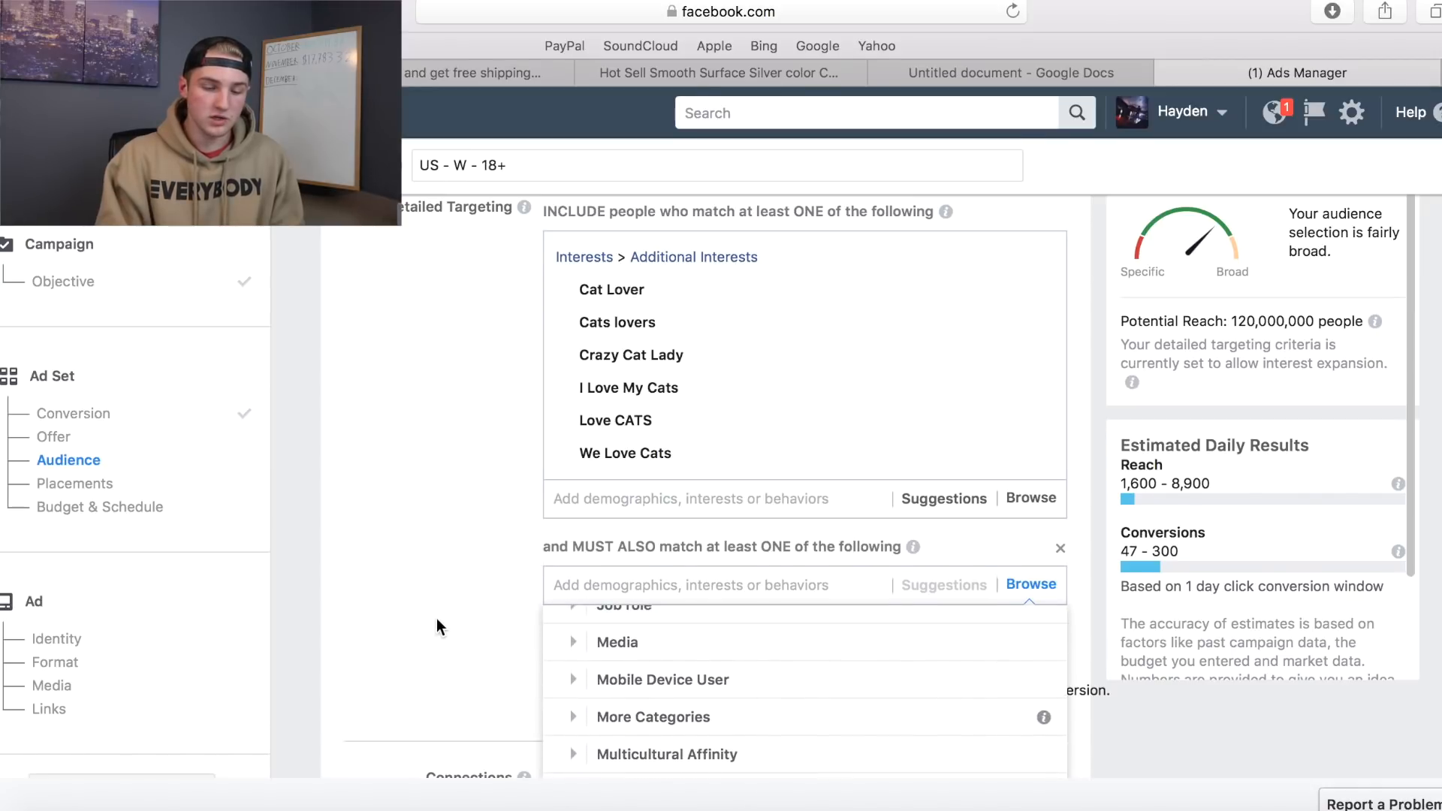
{"action": "scroll", "coordinate": [435, 619], "scroll_direction": "down", "scroll_amount": 3}
{"action": "left_click", "coordinate": [615, 660]}
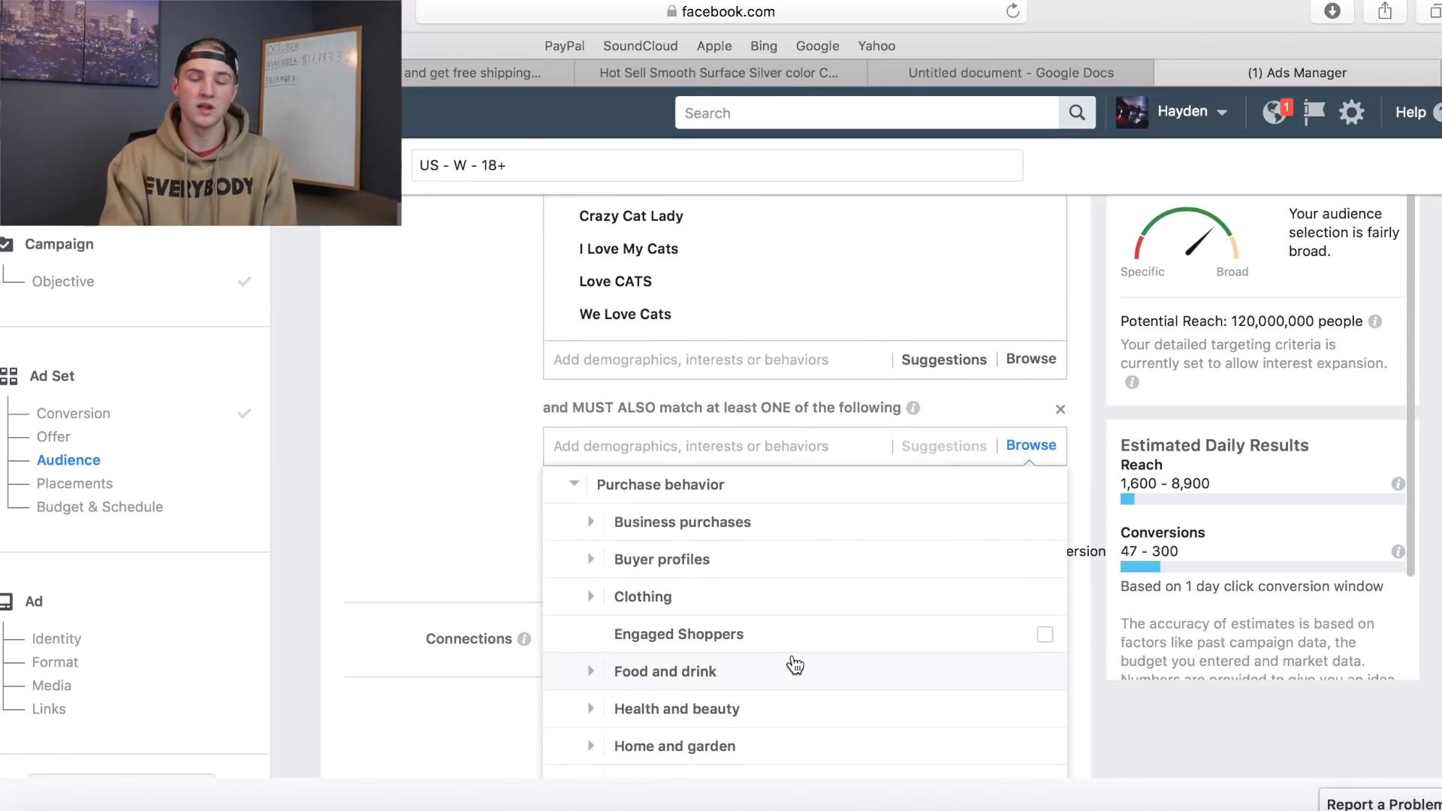
{"action": "left_click", "coordinate": [887, 640]}
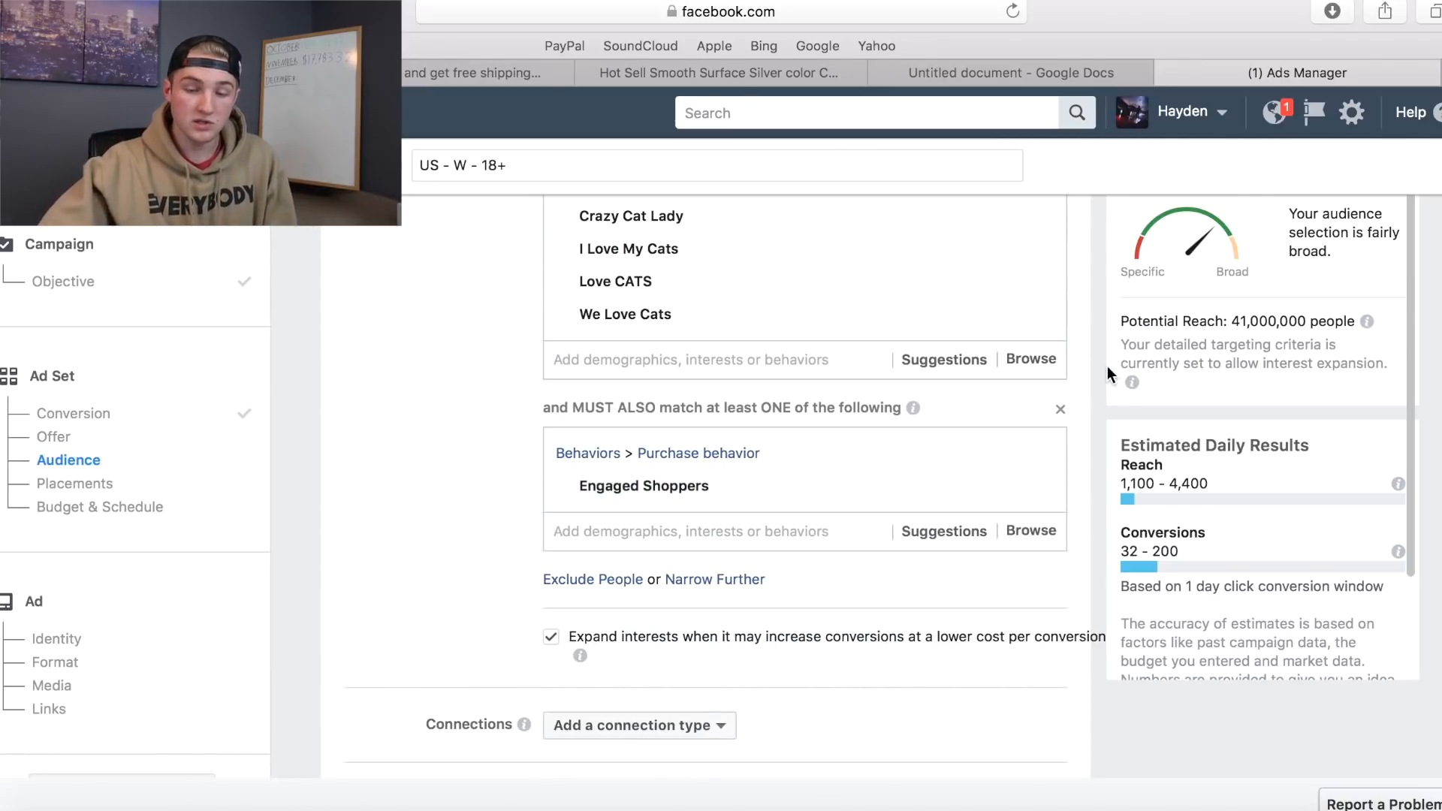
{"action": "left_click_drag", "start_coordinate": [1390, 317], "coordinate": [1240, 317]}
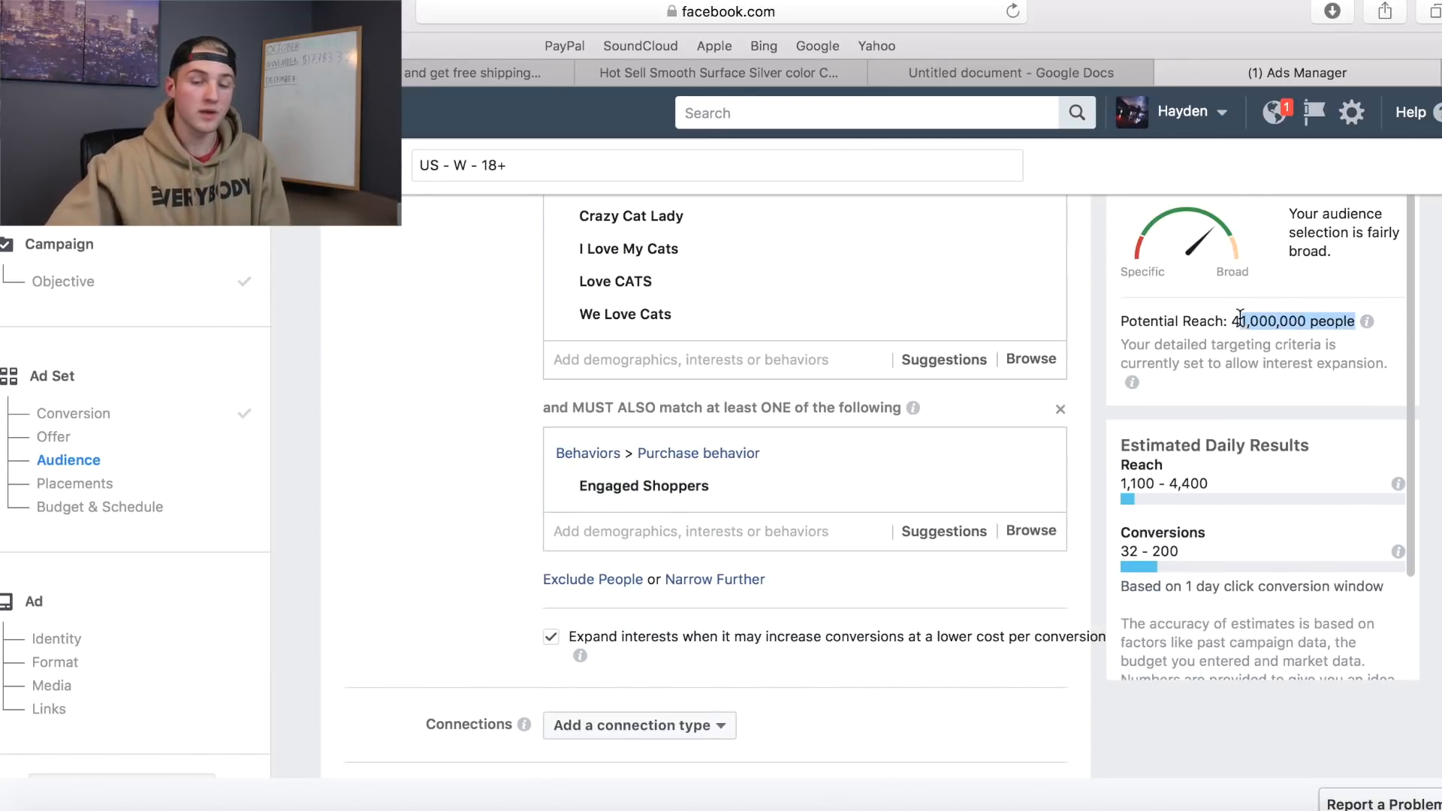
Turn off the option to expand interests when it may increase conversions at a lower cost per conversion.
{"action": "left_click", "coordinate": [1096, 316]}
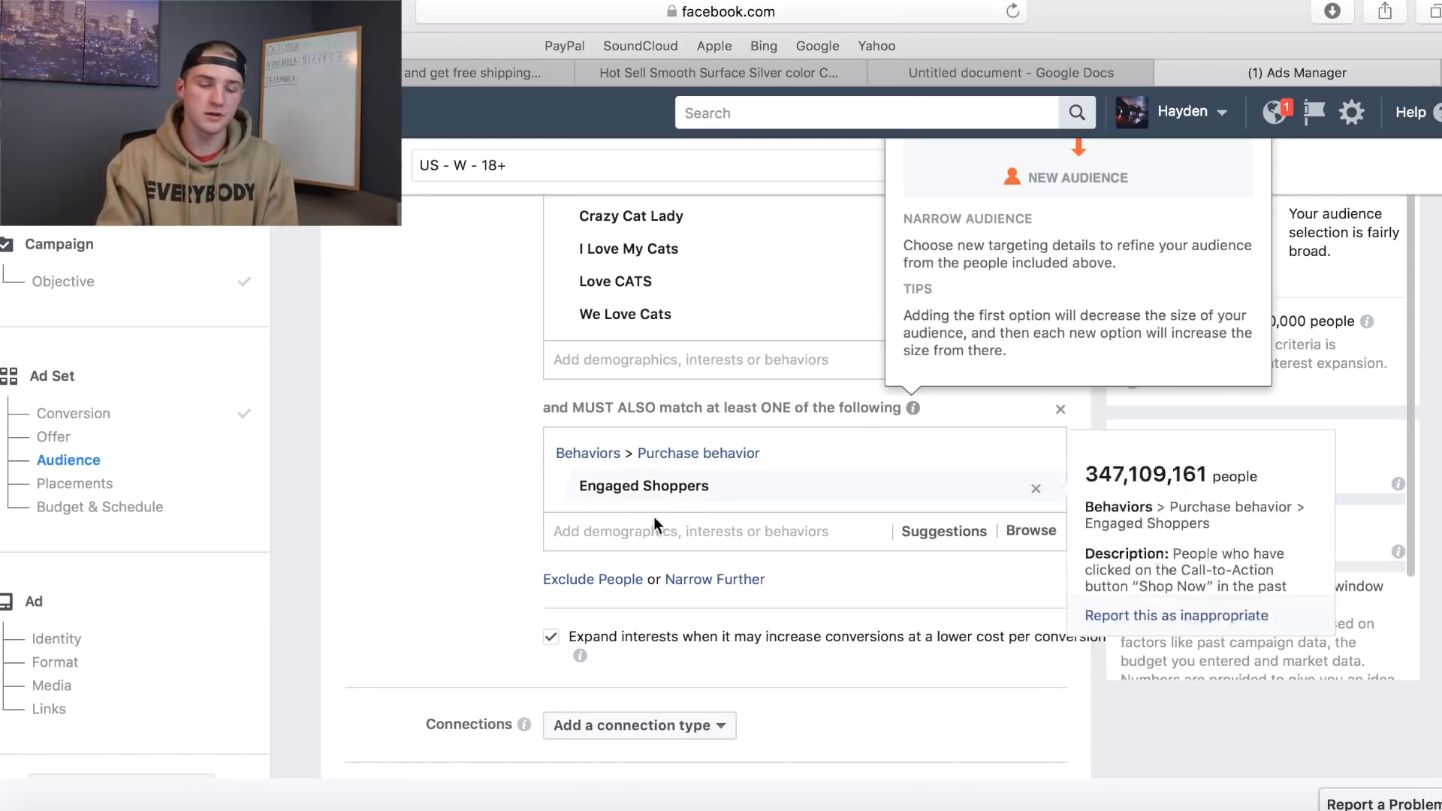
{"action": "left_click", "coordinate": [551, 640]}
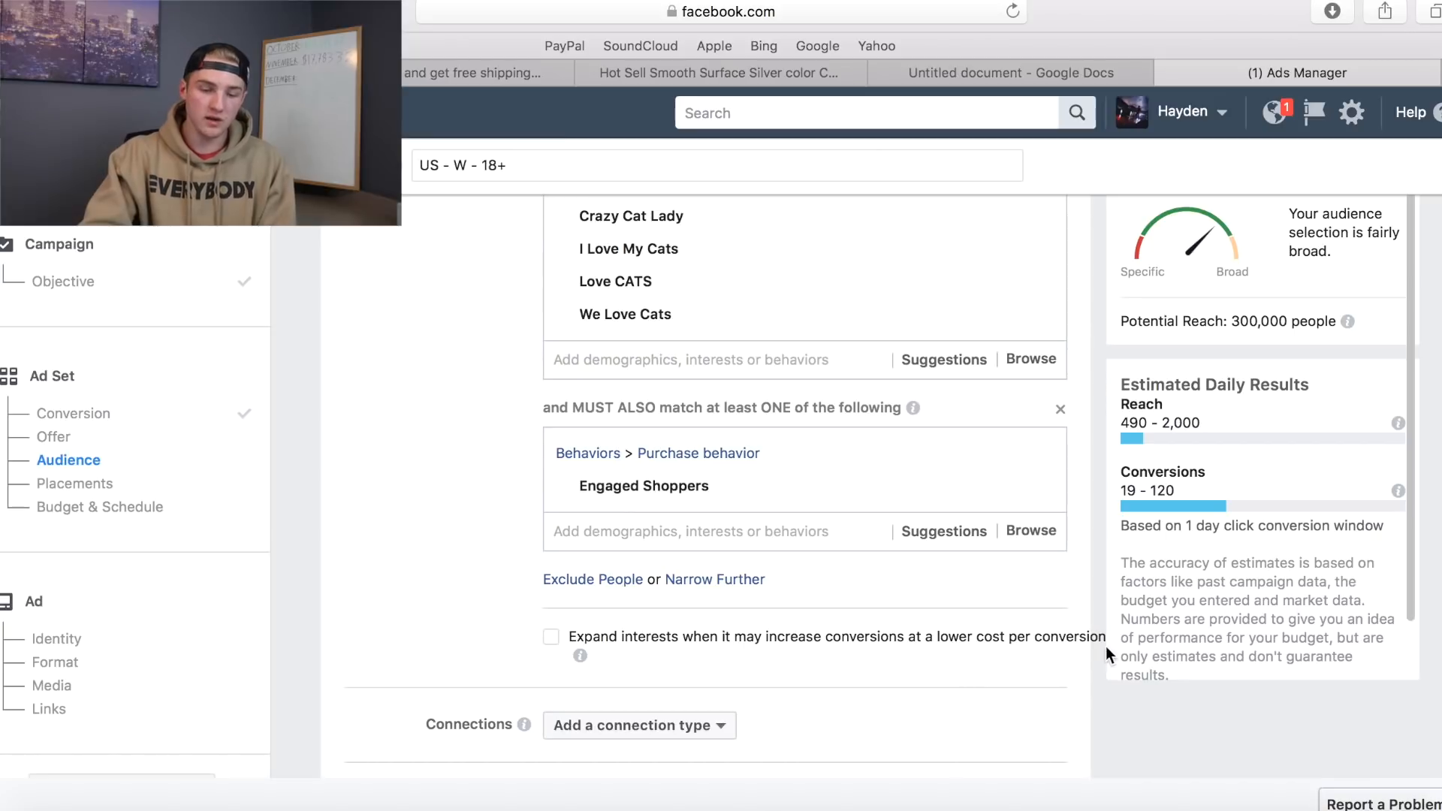
{"action": "left_click", "coordinate": [551, 637]}
{"action": "left_click", "coordinate": [552, 639]}
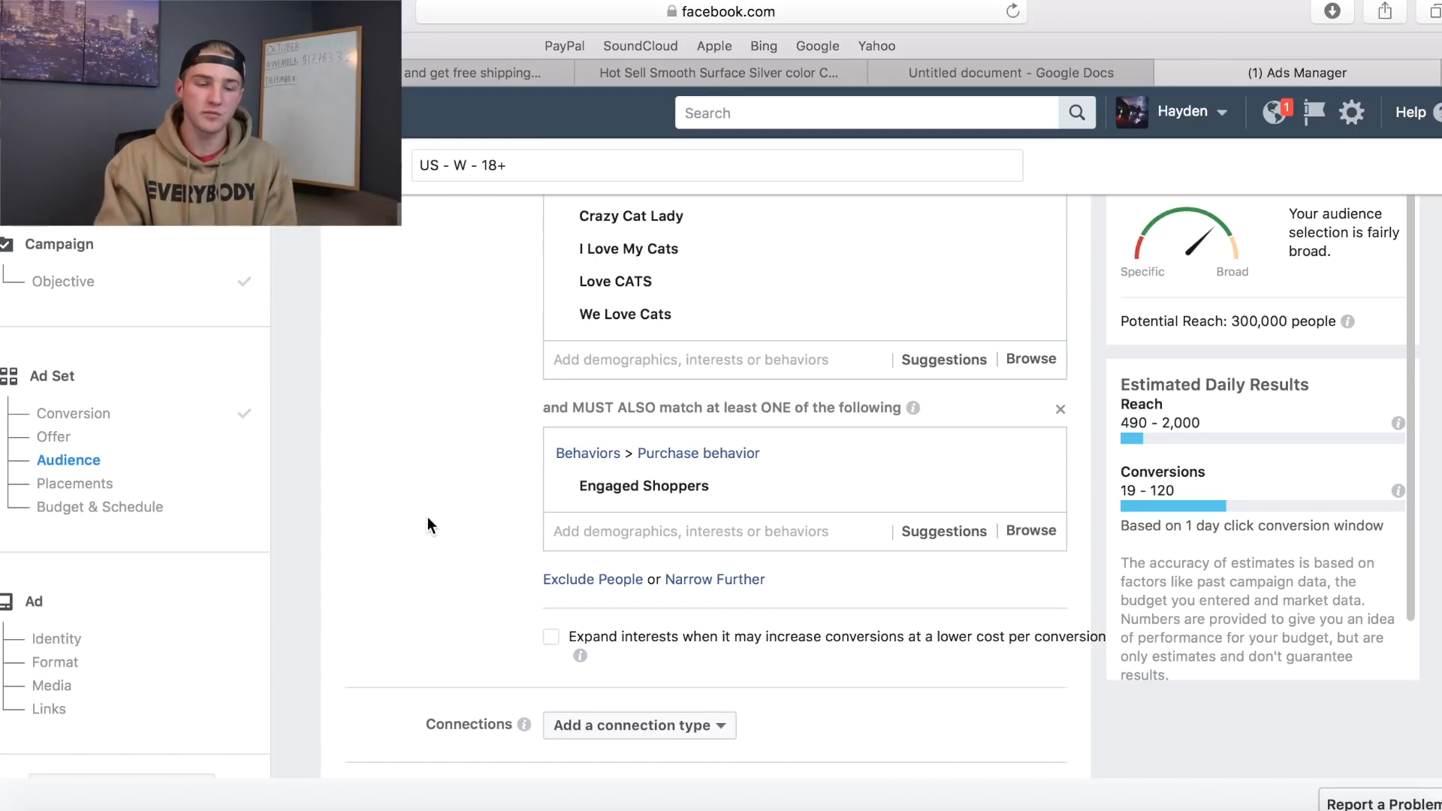
Add the suggested interest Life With Cats to the included Detailed Targeting interests and check the potential reach.
{"action": "scroll", "coordinate": [428, 524], "scroll_direction": "up", "scroll_amount": 3}
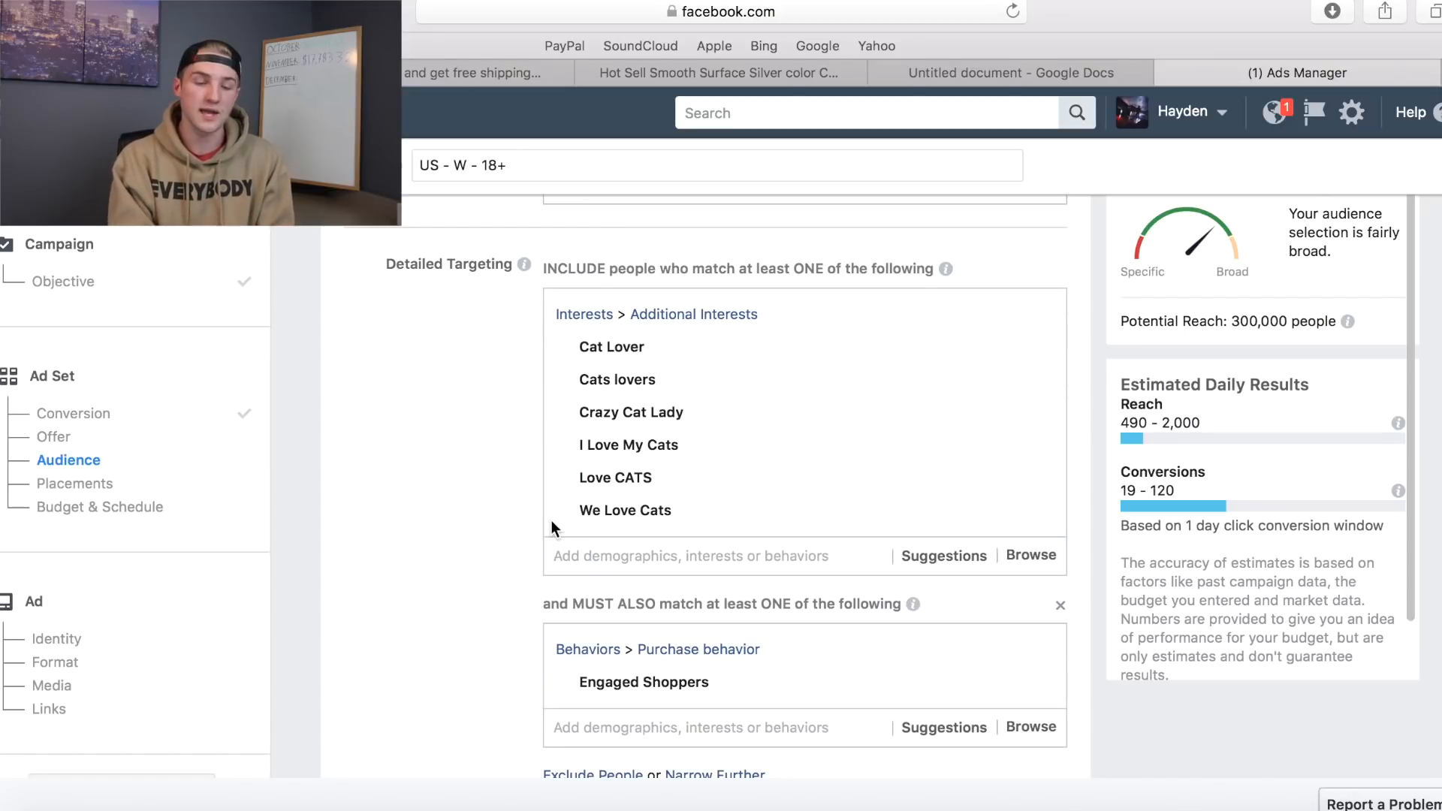
{"action": "left_click", "coordinate": [622, 549]}
{"action": "scroll", "coordinate": [525, 549], "scroll_direction": "down", "scroll_amount": 1}
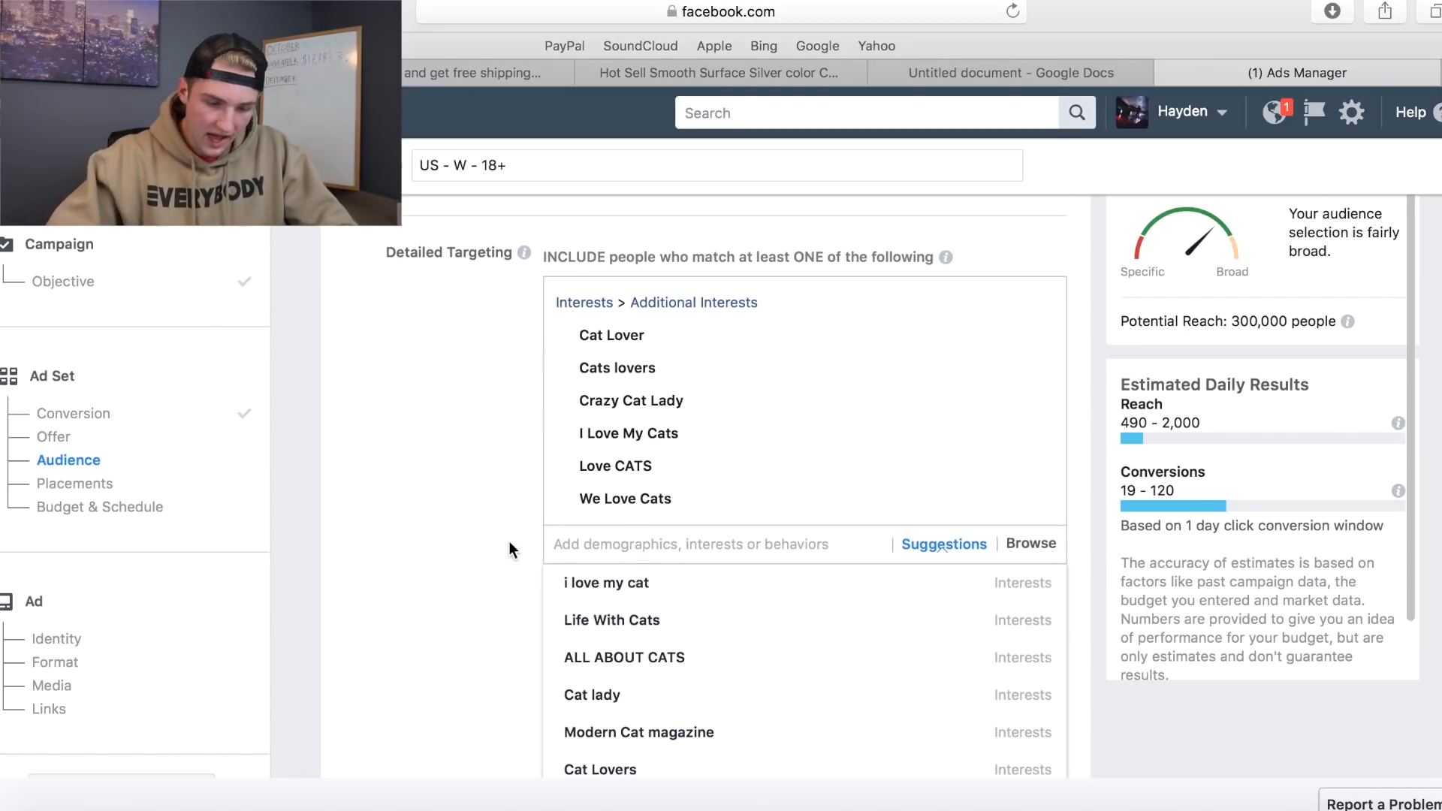
{"action": "scroll", "coordinate": [508, 541], "scroll_direction": "down", "scroll_amount": 2}
{"action": "mouse_move", "coordinate": [637, 541]}
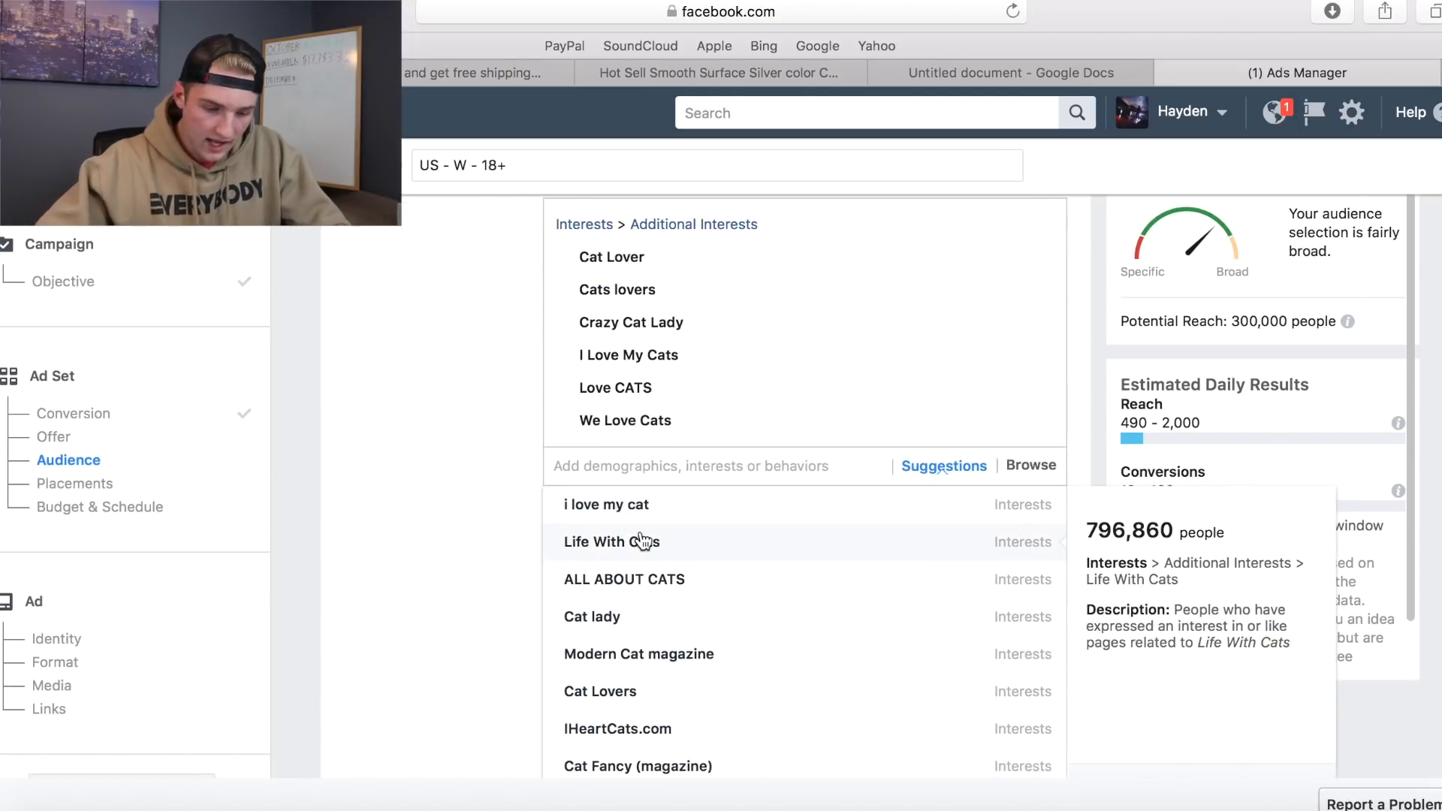
{"action": "left_click", "coordinate": [775, 554]}
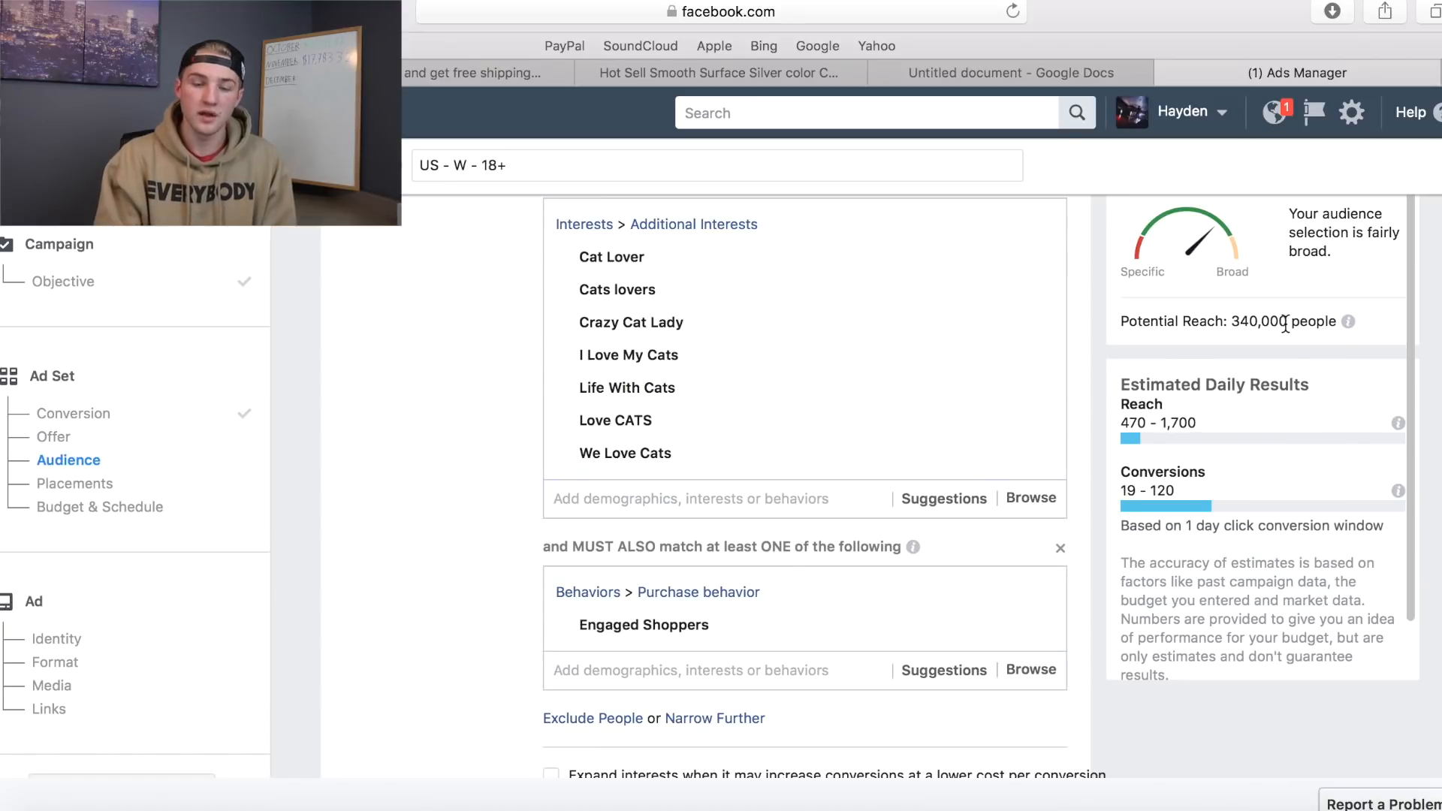
{"action": "left_click_drag", "start_coordinate": [1338, 321], "coordinate": [1207, 314]}
{"action": "left_click", "coordinate": [1093, 341]}
Choose Edit Placements instead of automatic placements and keep the device types at All Devices (Recommended).
{"action": "scroll", "coordinate": [1093, 341], "scroll_direction": "down", "scroll_amount": 5}
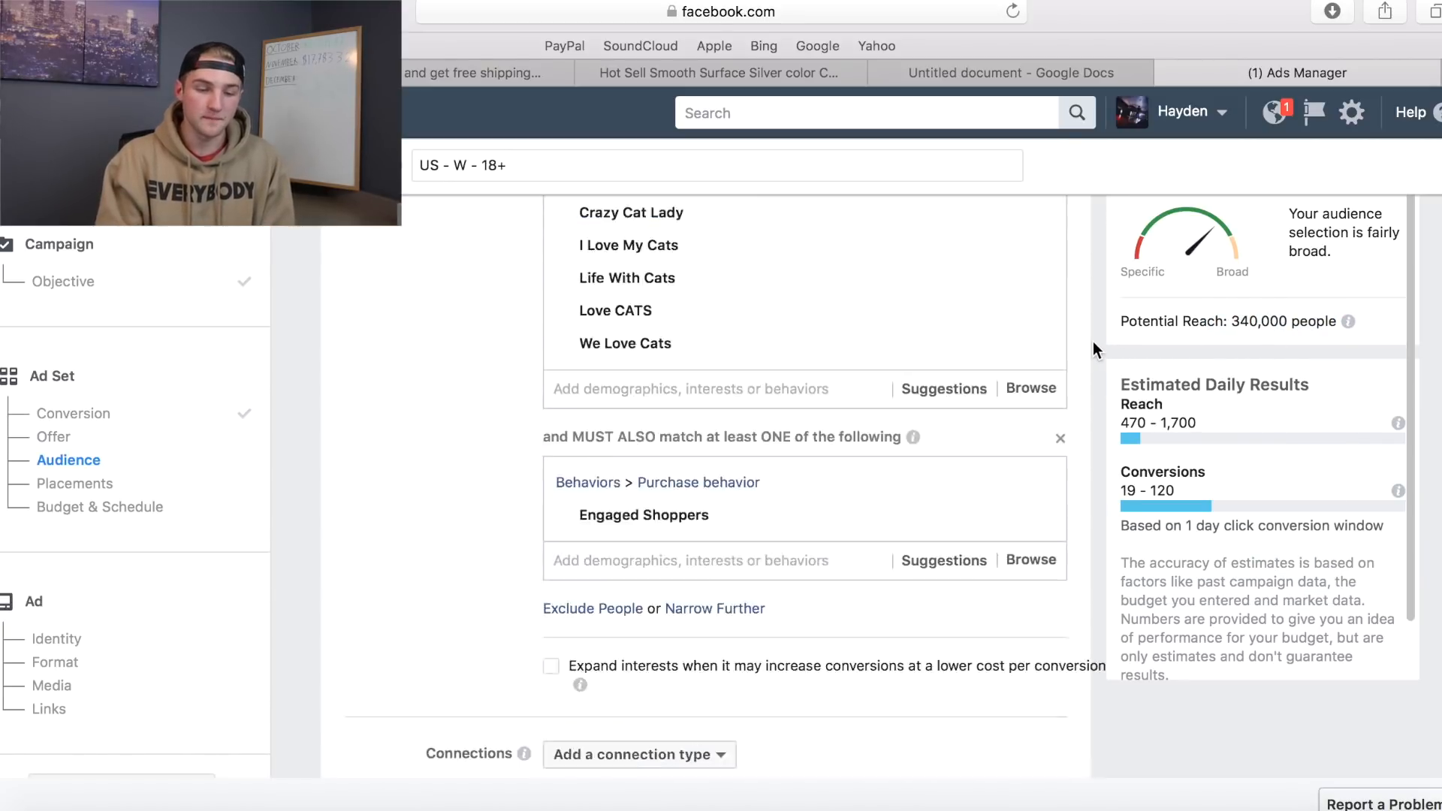
{"action": "scroll", "coordinate": [1033, 476], "scroll_direction": "down", "scroll_amount": 2}
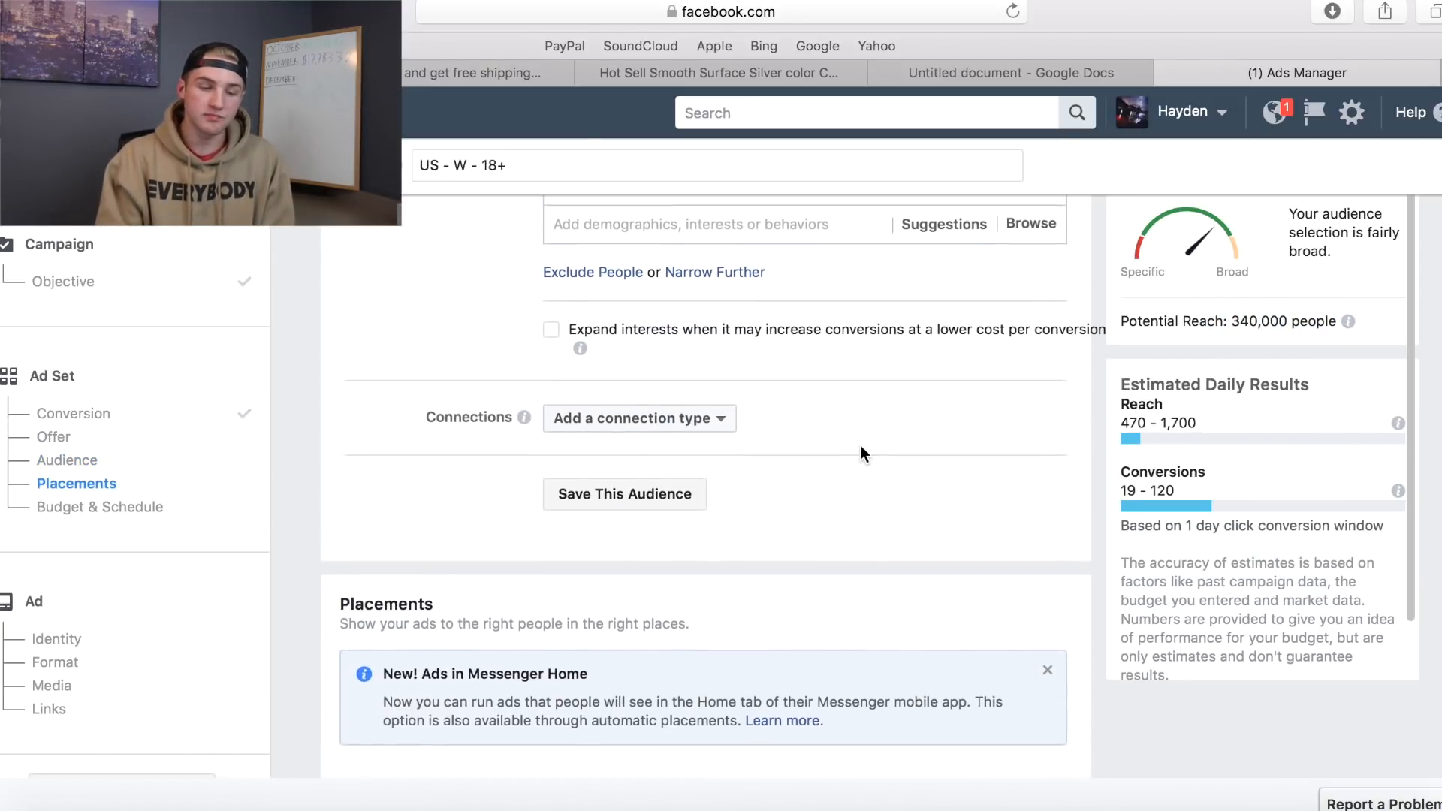
{"action": "scroll", "coordinate": [669, 492], "scroll_direction": "down", "scroll_amount": 6}
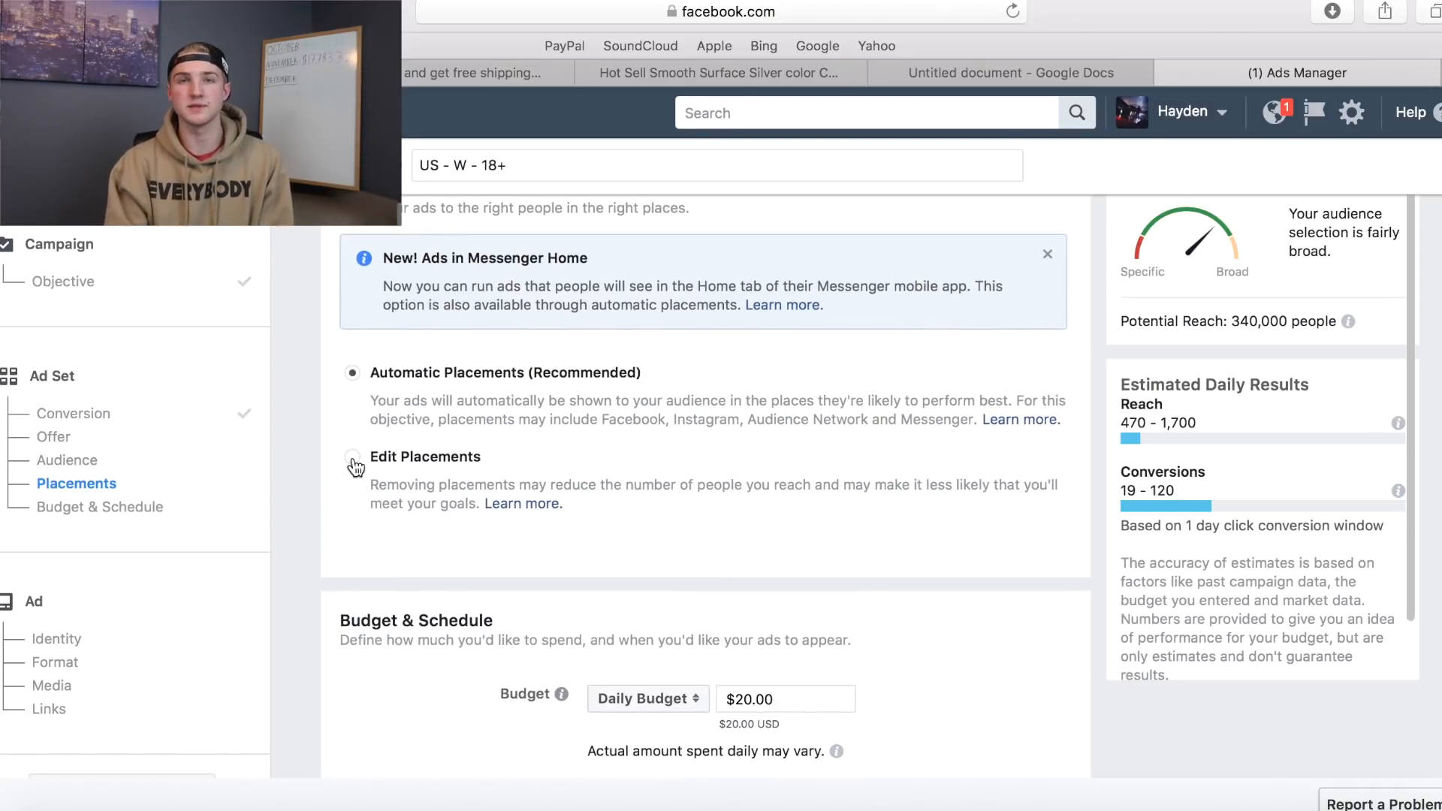
{"action": "left_click", "coordinate": [352, 458]}
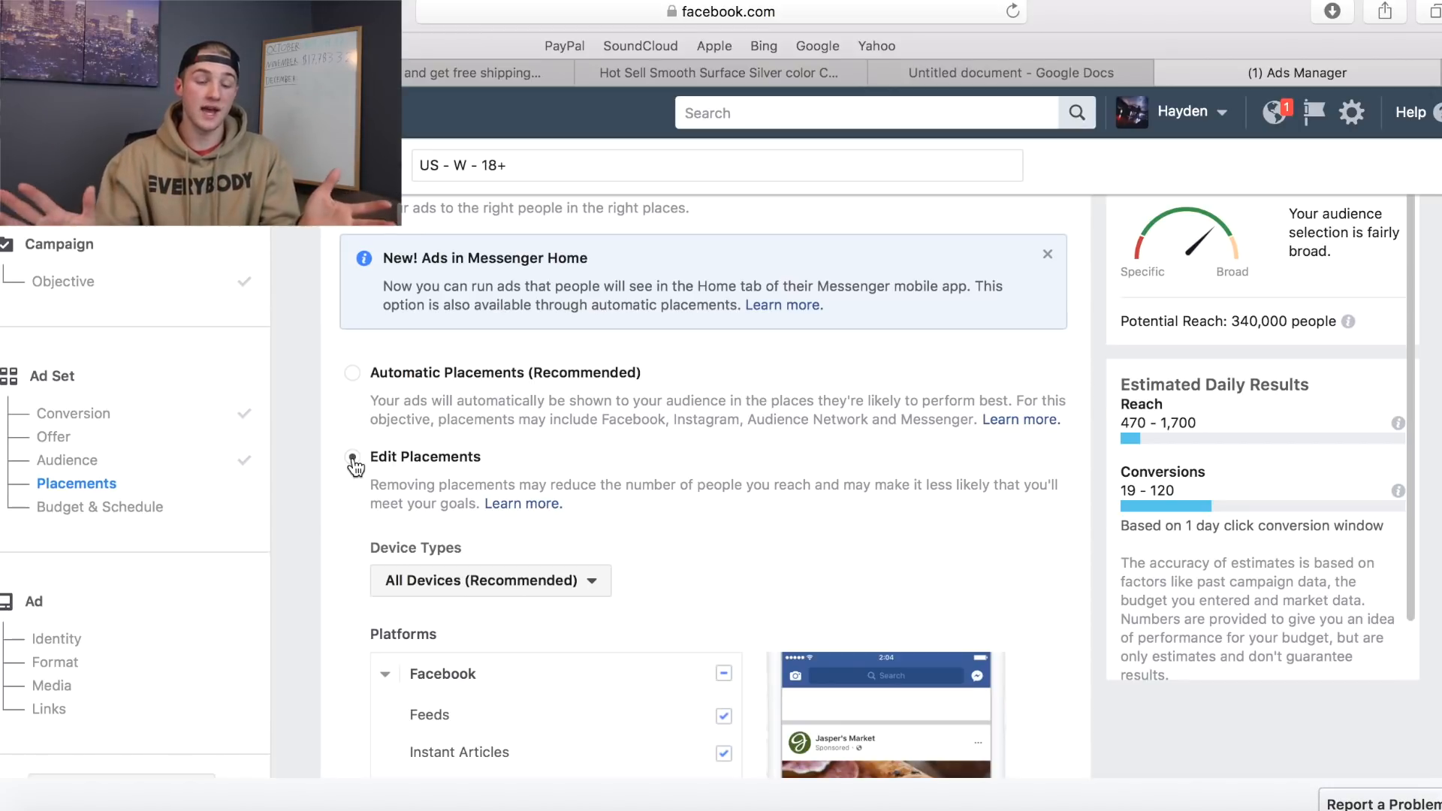
{"action": "scroll", "coordinate": [354, 468], "scroll_direction": "down", "scroll_amount": 4}
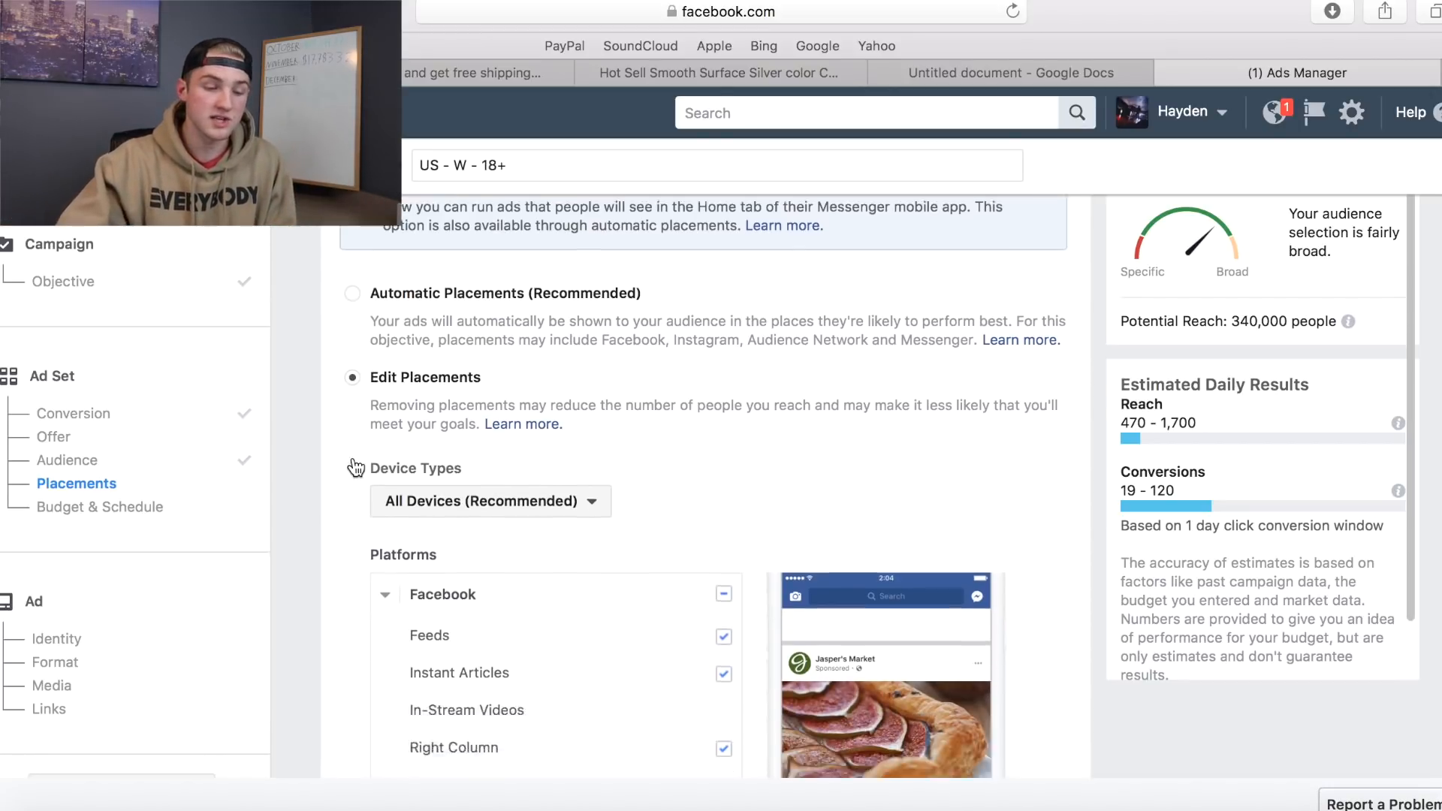
{"action": "left_click", "coordinate": [499, 368]}
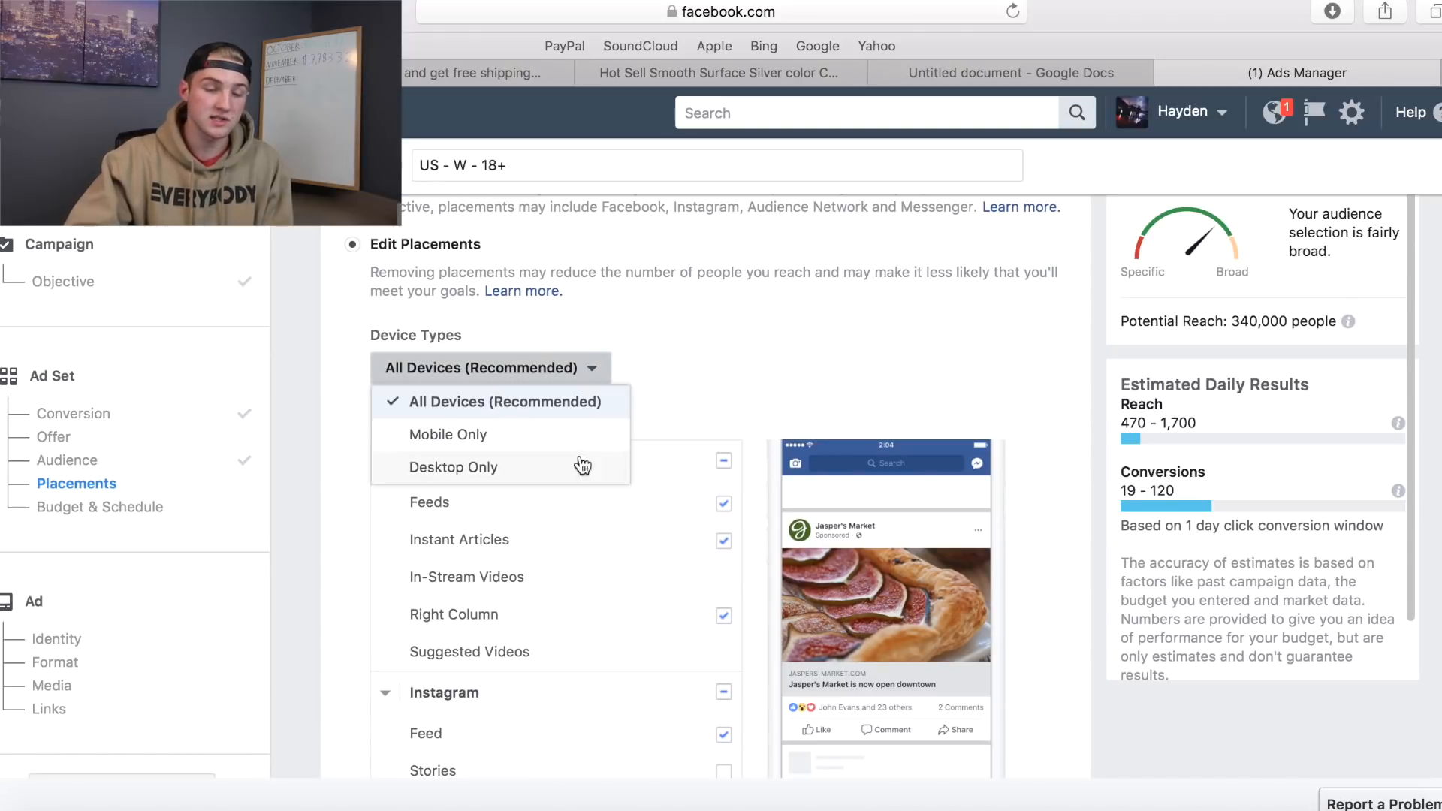
{"action": "left_click", "coordinate": [682, 364]}
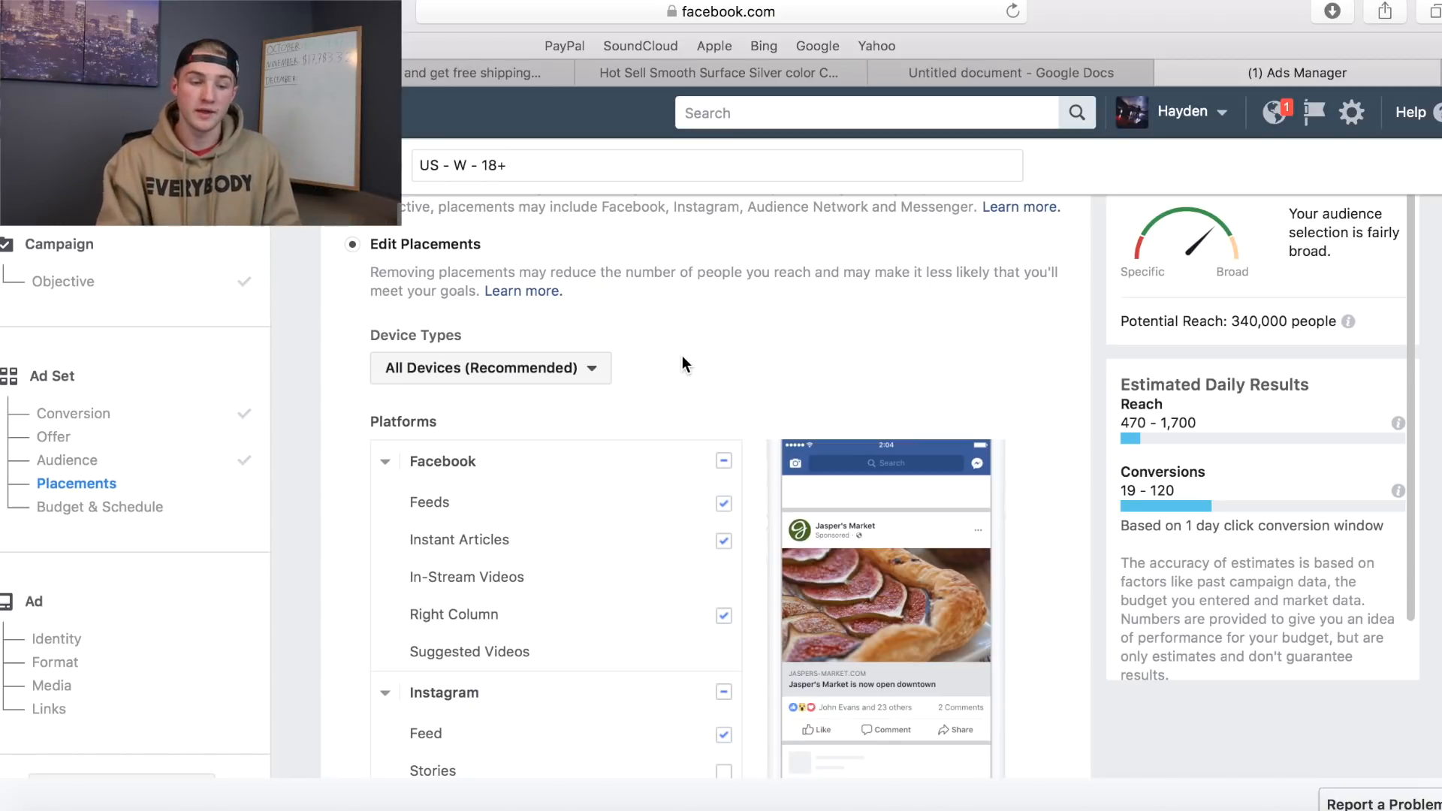
Remove the Audience Network and Messenger platforms from the ad set's placements.
{"action": "scroll", "coordinate": [682, 355], "scroll_direction": "down", "scroll_amount": 5}
{"action": "scroll", "coordinate": [671, 500], "scroll_direction": "up", "scroll_amount": 2}
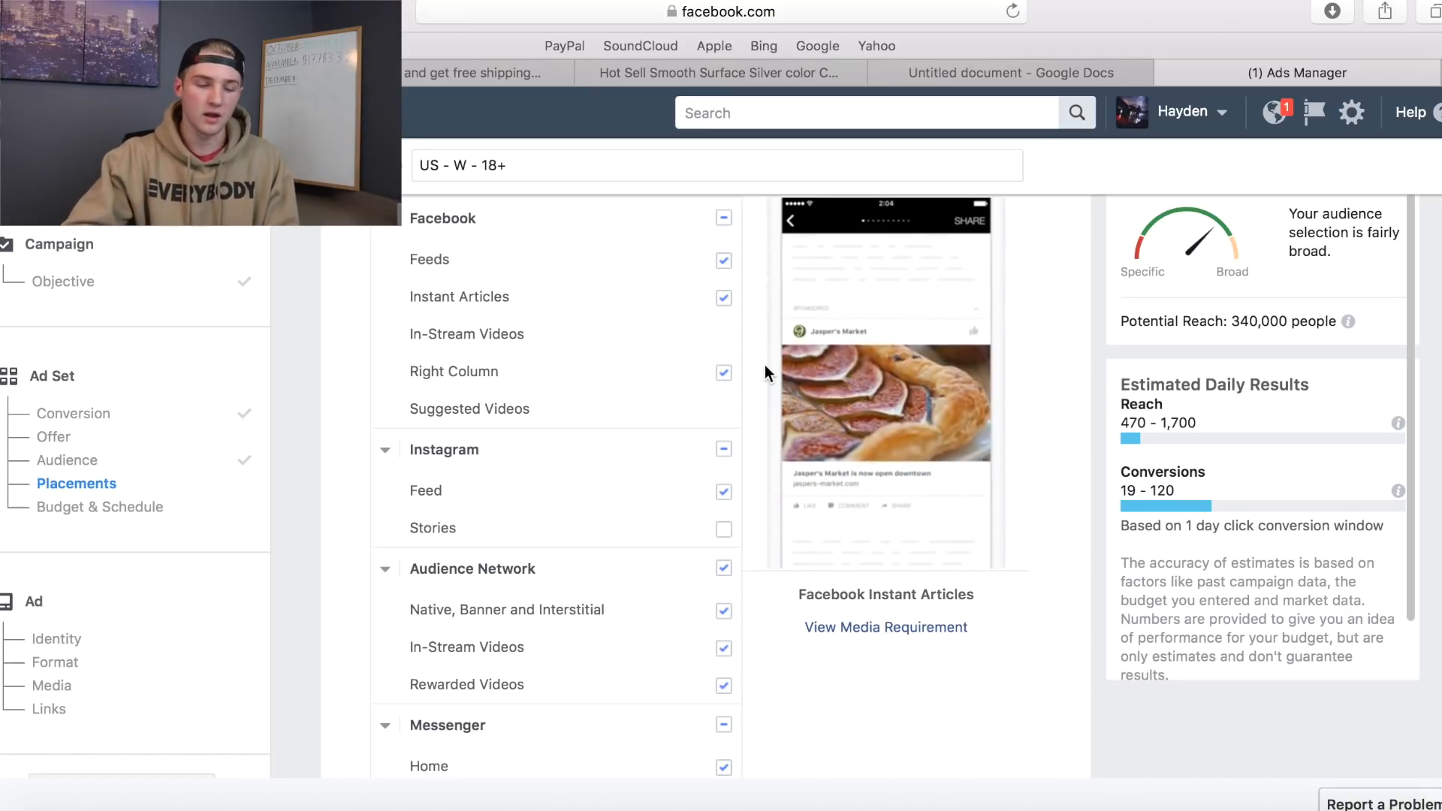
{"action": "scroll", "coordinate": [755, 398], "scroll_direction": "down", "scroll_amount": 3}
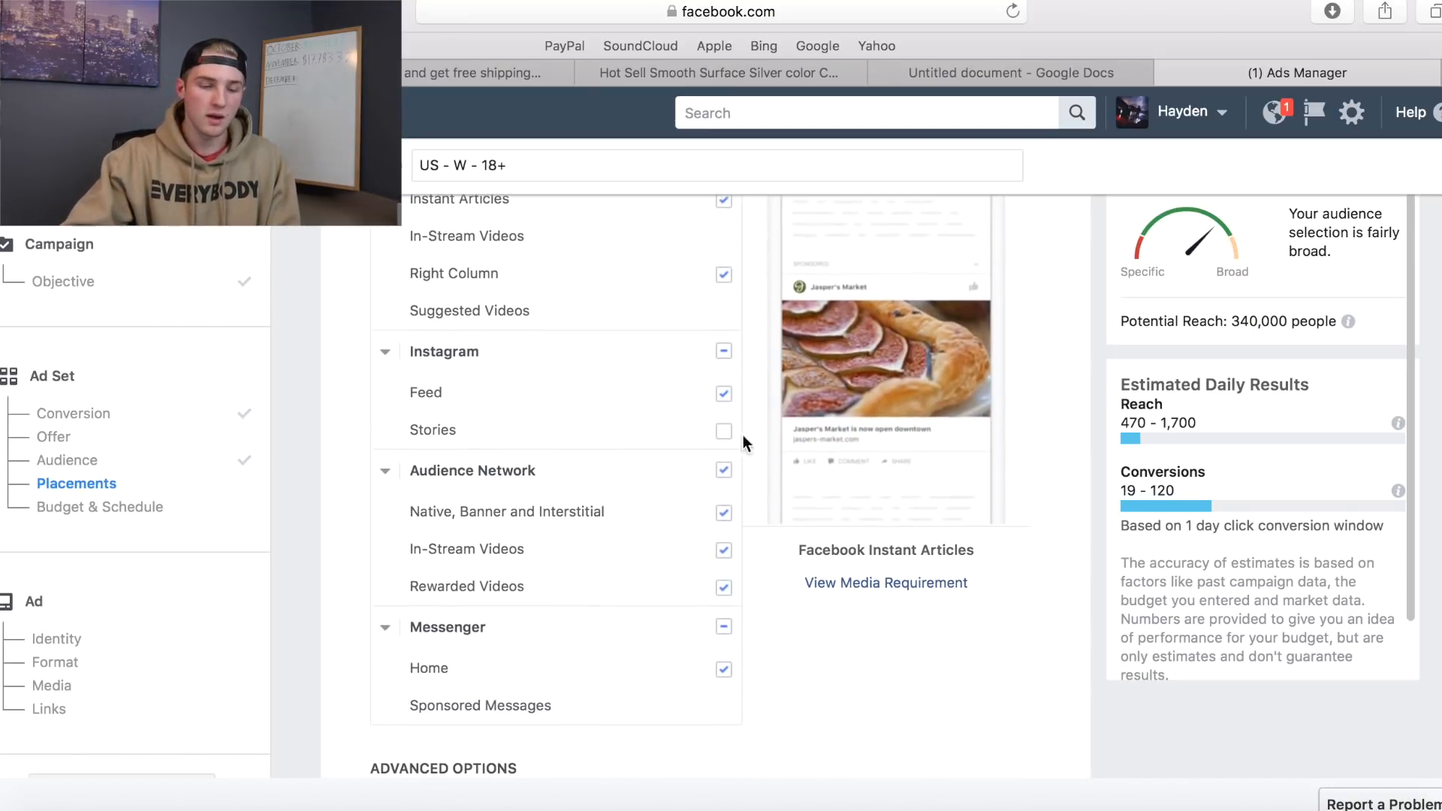
{"action": "left_click", "coordinate": [723, 471]}
{"action": "left_click", "coordinate": [722, 627]}
{"action": "scroll", "coordinate": [317, 512], "scroll_direction": "down", "scroll_amount": 4}
{"action": "scroll", "coordinate": [317, 512], "scroll_direction": "up", "scroll_amount": 6}
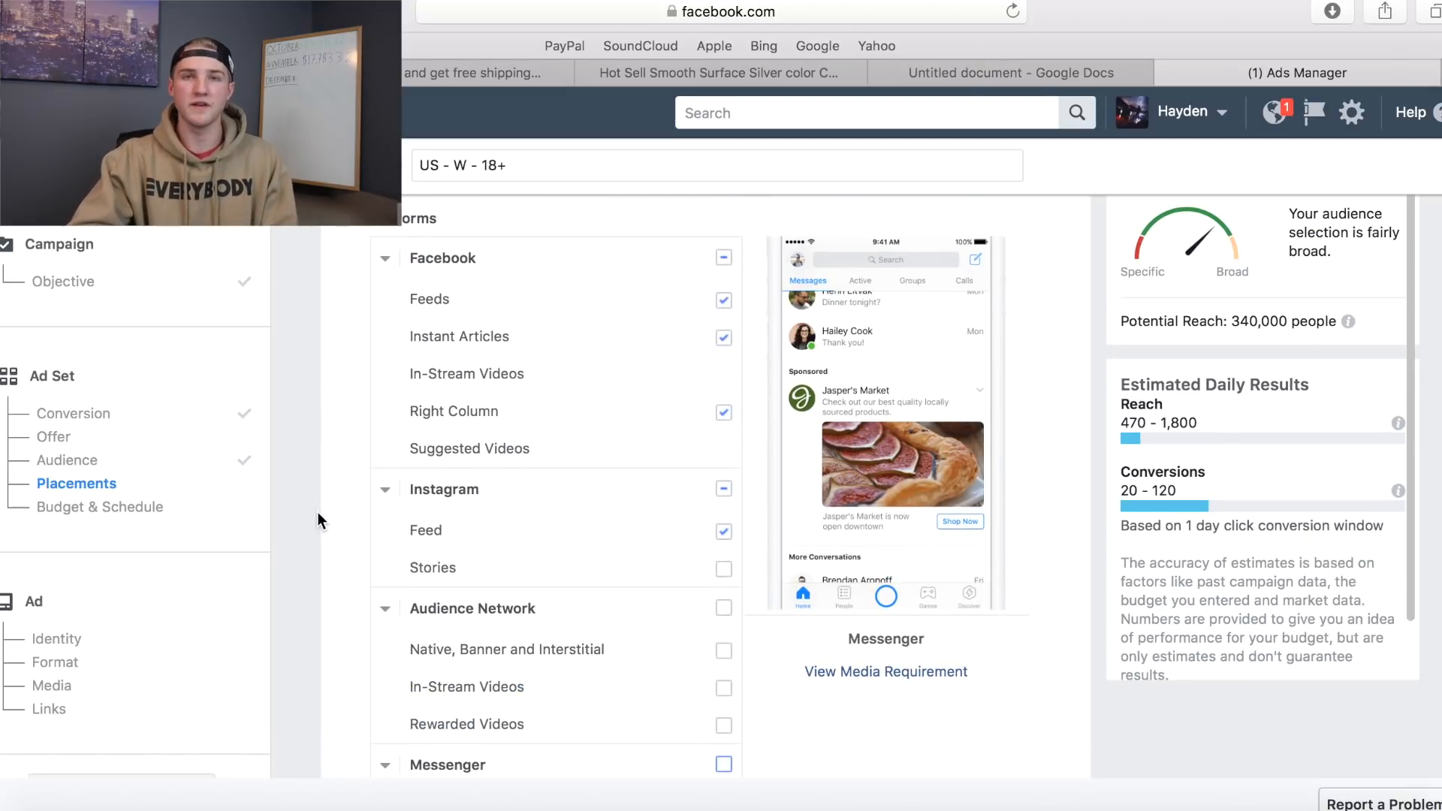
Set the ad set's daily budget to $5.00.
{"action": "scroll", "coordinate": [317, 512], "scroll_direction": "down", "scroll_amount": 8}
{"action": "scroll", "coordinate": [317, 519], "scroll_direction": "down", "scroll_amount": 3}
{"action": "left_click", "coordinate": [753, 465]}
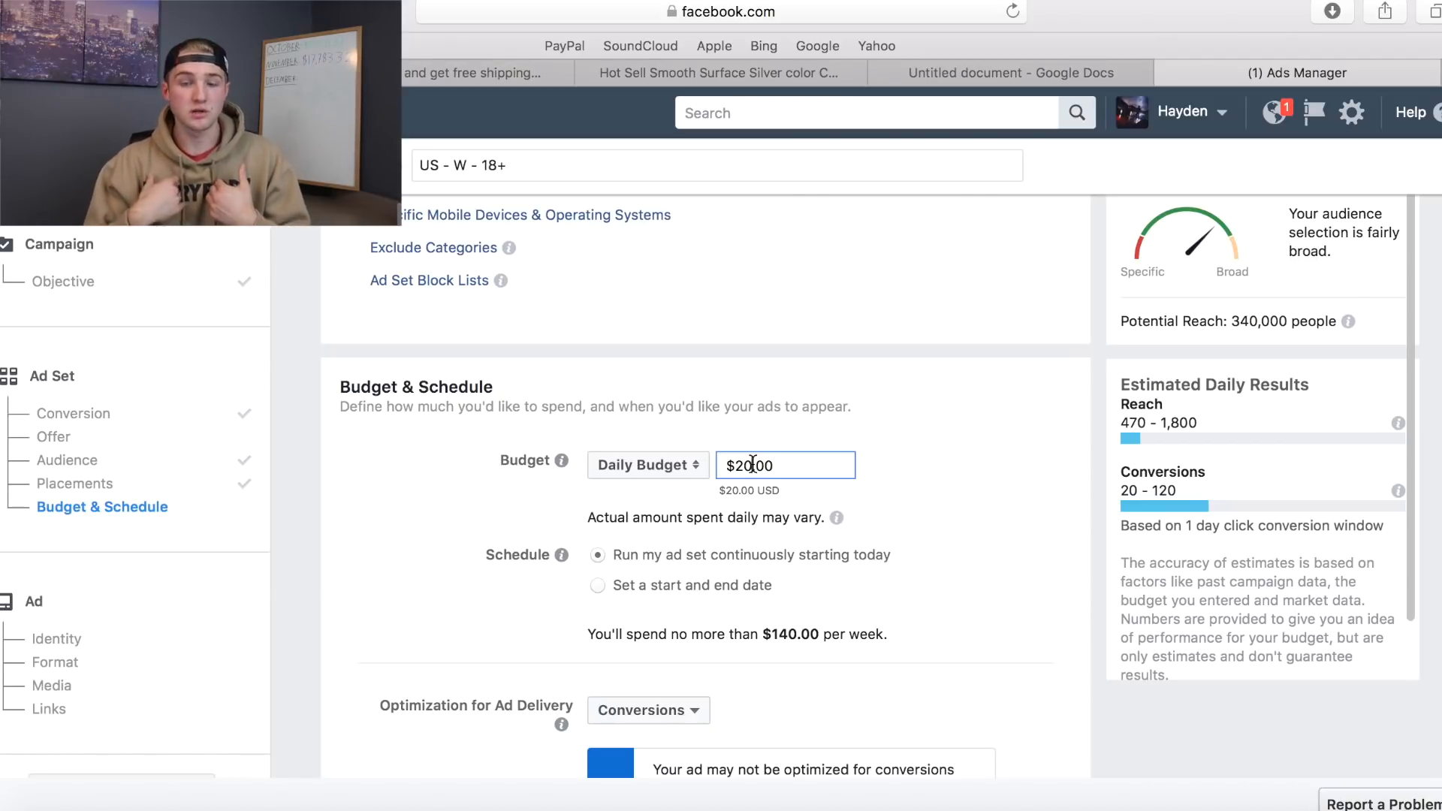
{"action": "key", "text": "BackSpace"}
{"action": "key", "text": "BackSpace"}
{"action": "type", "text": "5"}
{"action": "left_click", "coordinate": [936, 455]}
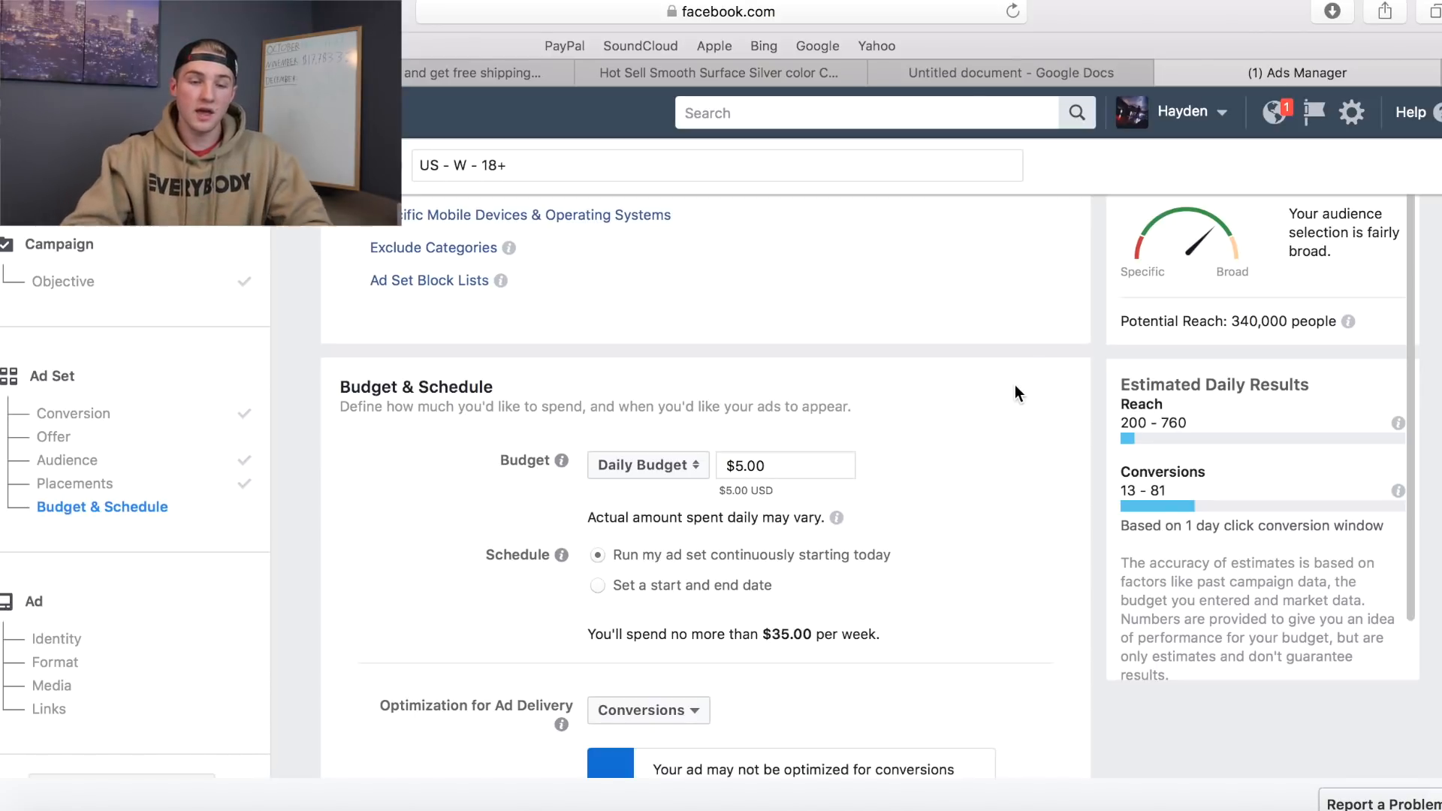
Switch to the Google Docs notes and add the line "1 campaign…. 3 ad sets @ $5/day." a few lines below the interest-stacking rule.
{"action": "left_click", "coordinate": [990, 73]}
{"action": "scroll", "coordinate": [711, 672], "scroll_direction": "down", "scroll_amount": 2}
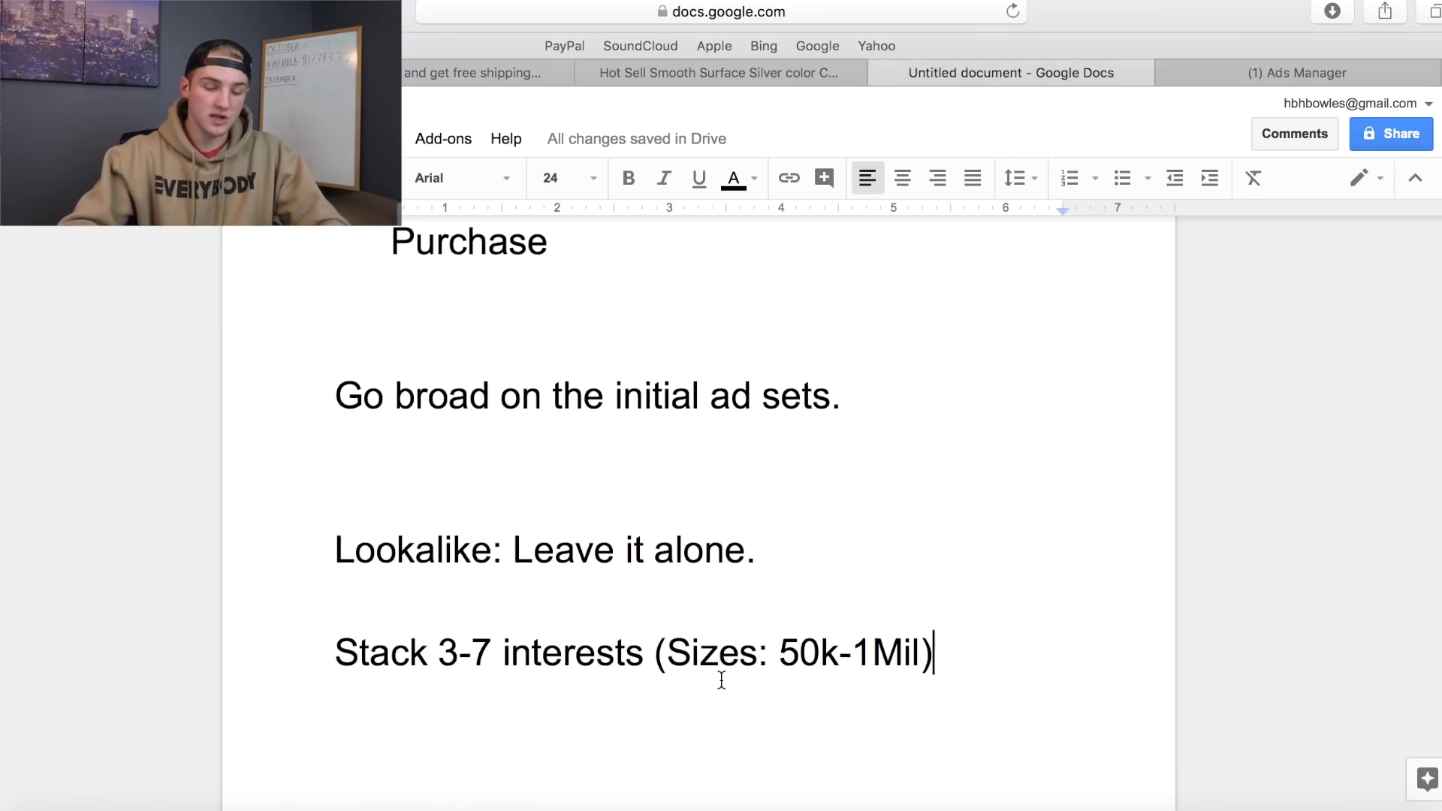
{"action": "key", "text": "Return"}
{"action": "key", "text": "Return"}
{"action": "key", "text": "Return"}
{"action": "type", "text": "1 c"}
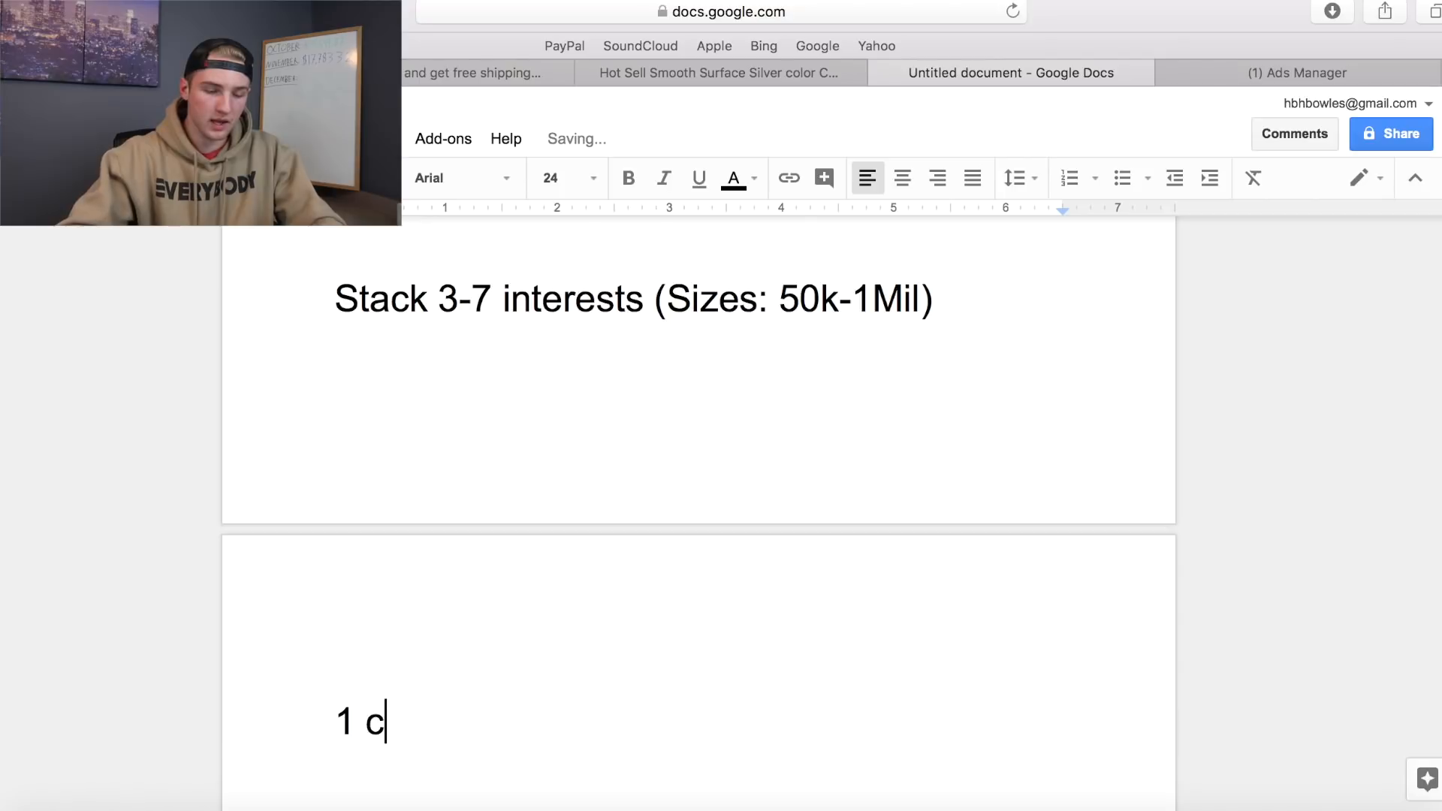
{"action": "type", "text": "ampaign"}
{"action": "key", "text": "BackSpace"}
{"action": "key", "text": "BackSpace"}
{"action": "type", "text": "ng...."}
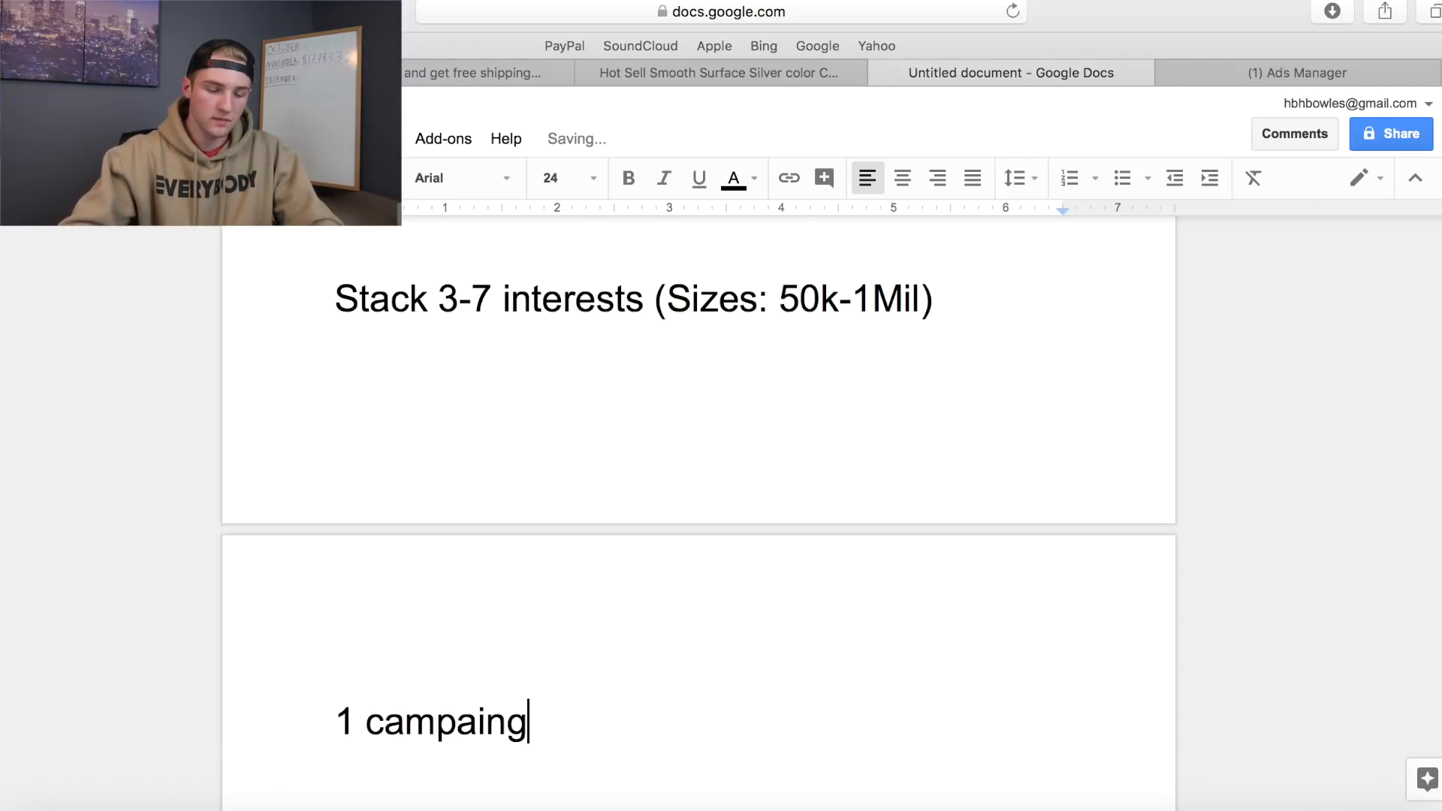
{"action": "key", "text": "BackSpace"}
{"action": "key", "text": "BackSpace"}
{"action": "key", "text": "BackSpace"}
{"action": "type", "text": "gn.... 3 ad s"}
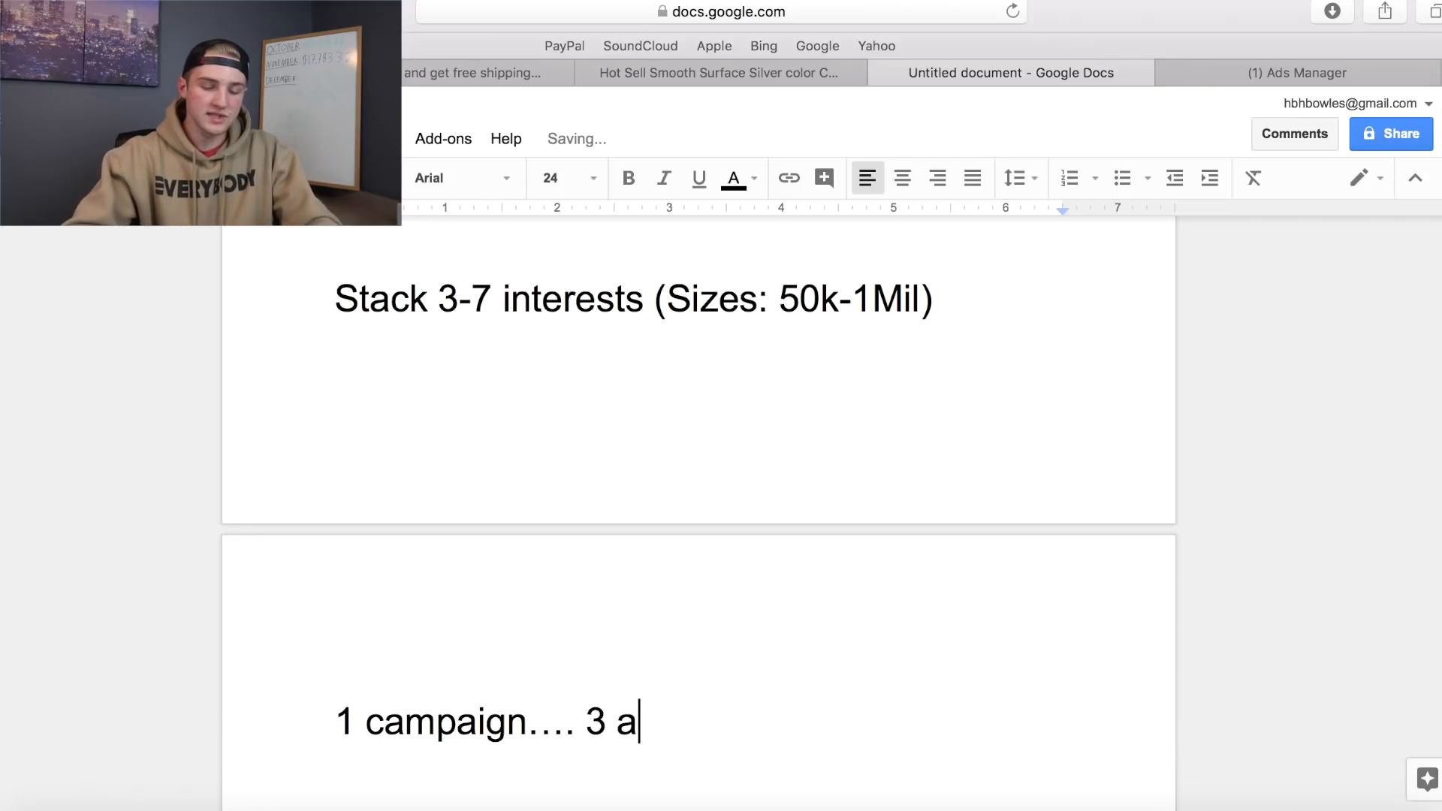
{"action": "type", "text": "ets "}
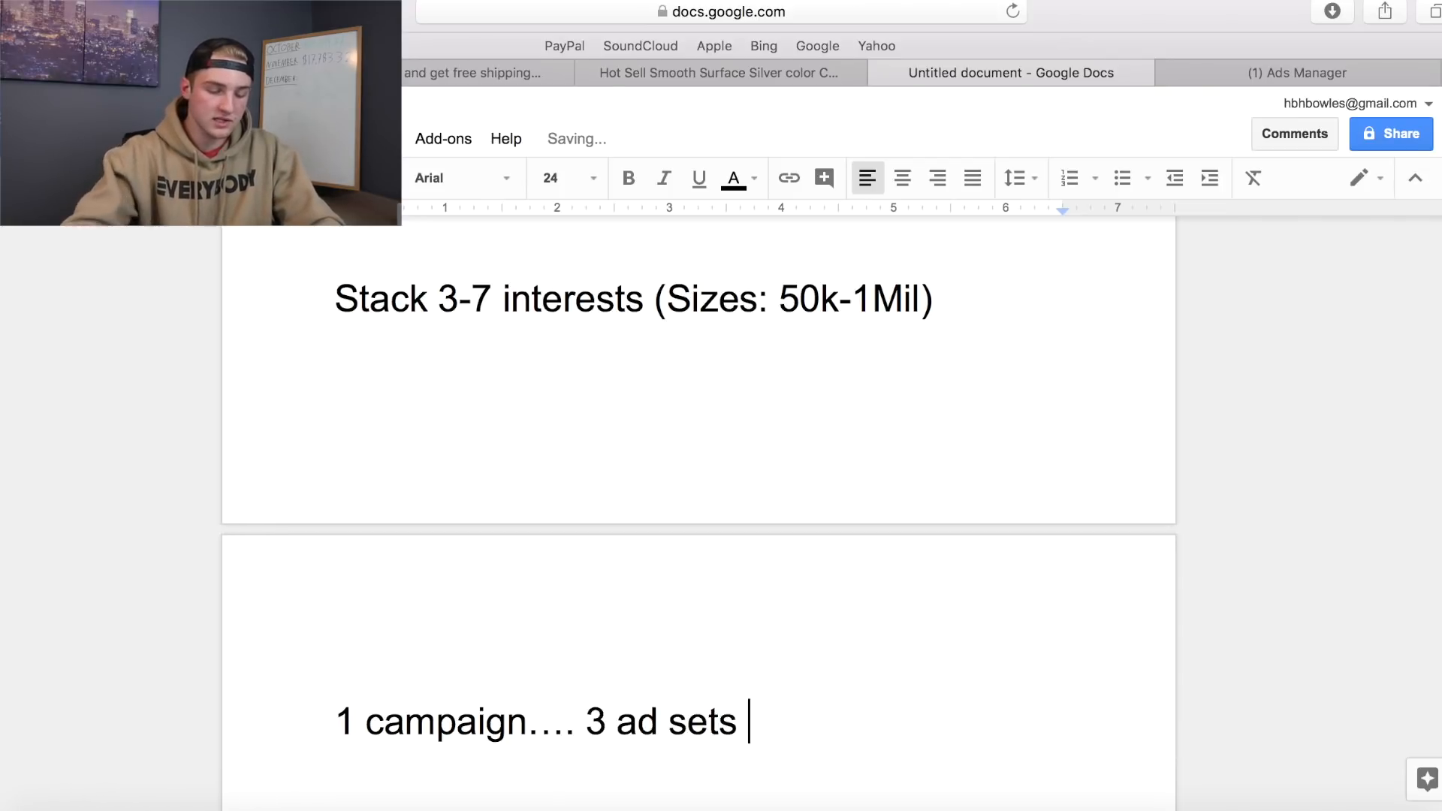
{"action": "type", "text": "@ $5/da"}
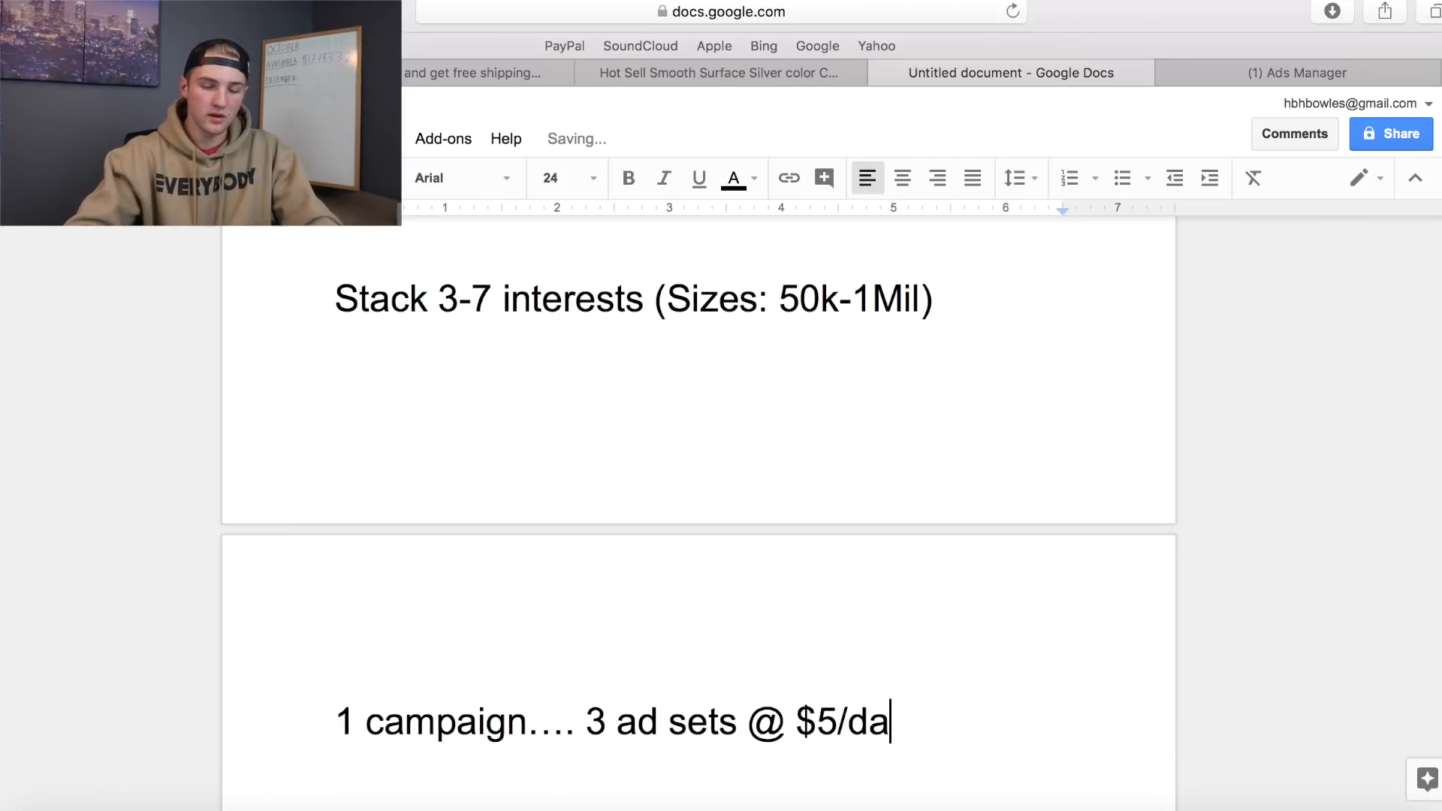
{"action": "type", "text": "y."}
Start a new line reading "Day 2, kill 1" directly below the campaign budget rule.
{"action": "key", "text": "Return"}
{"action": "type", "text": "day 2, ki"}
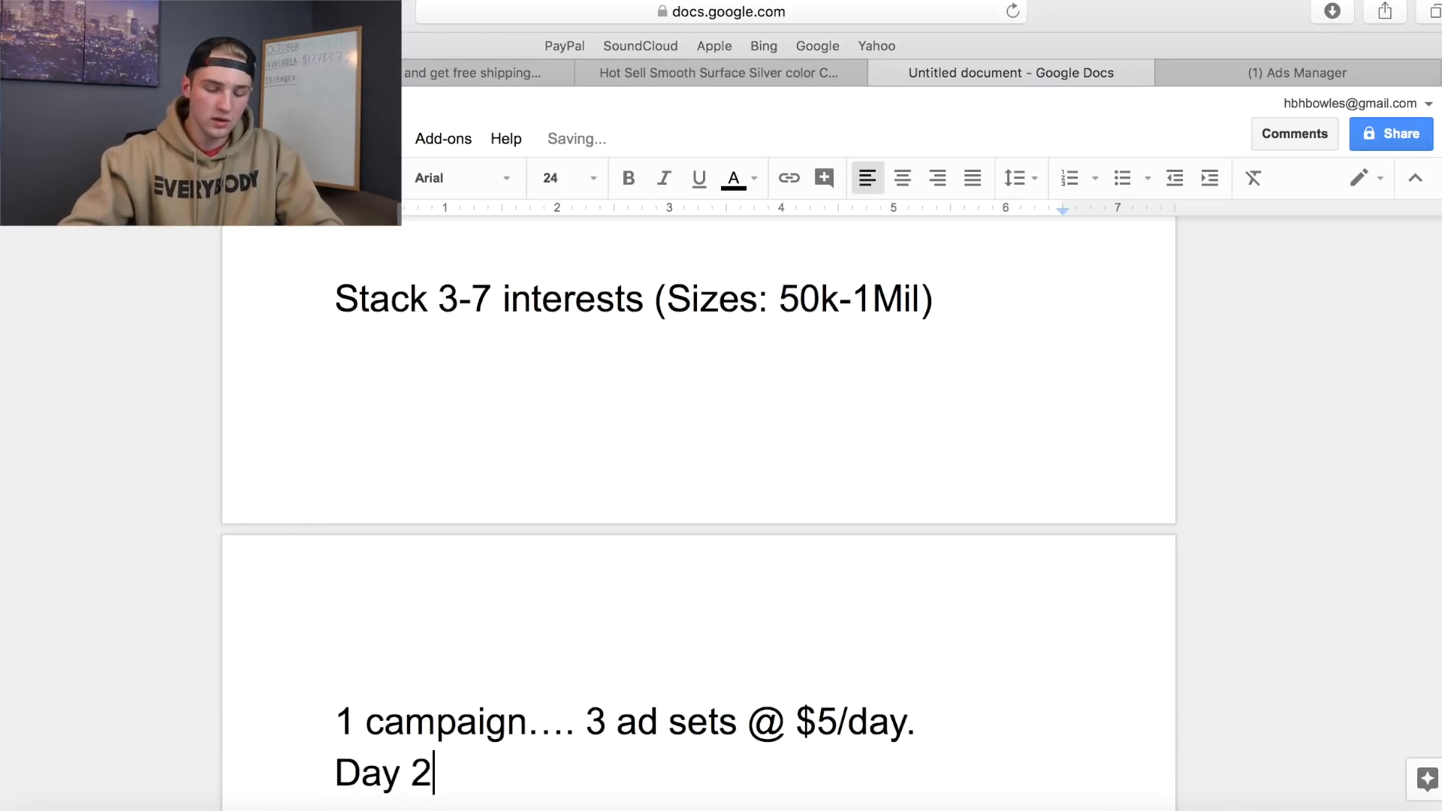
{"action": "type", "text": "l 1"}
{"action": "key", "text": "BackSpace"}
{"action": "key", "text": "BackSpace"}
{"action": "key", "text": "BackSpace"}
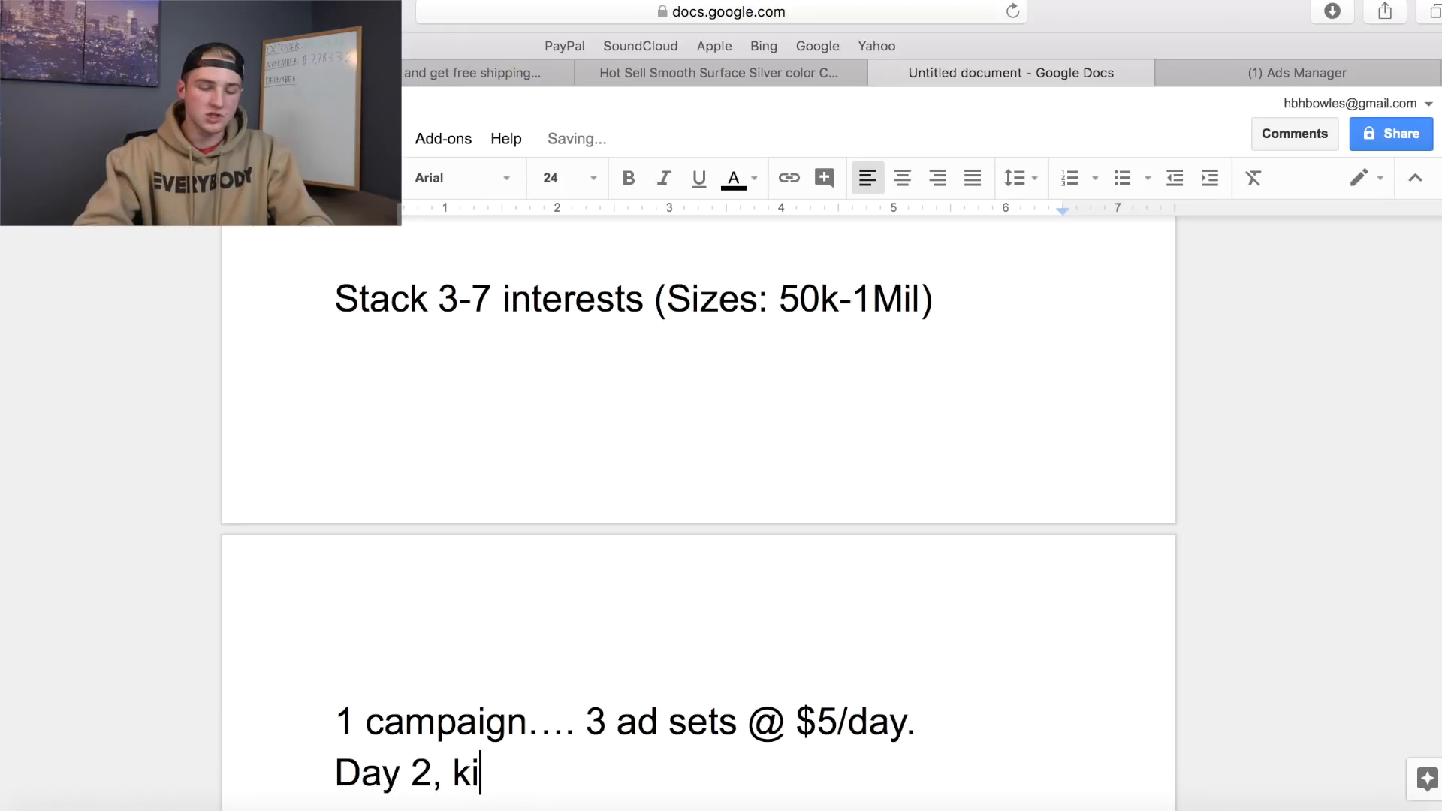
{"action": "type", "text": "ll 1"}
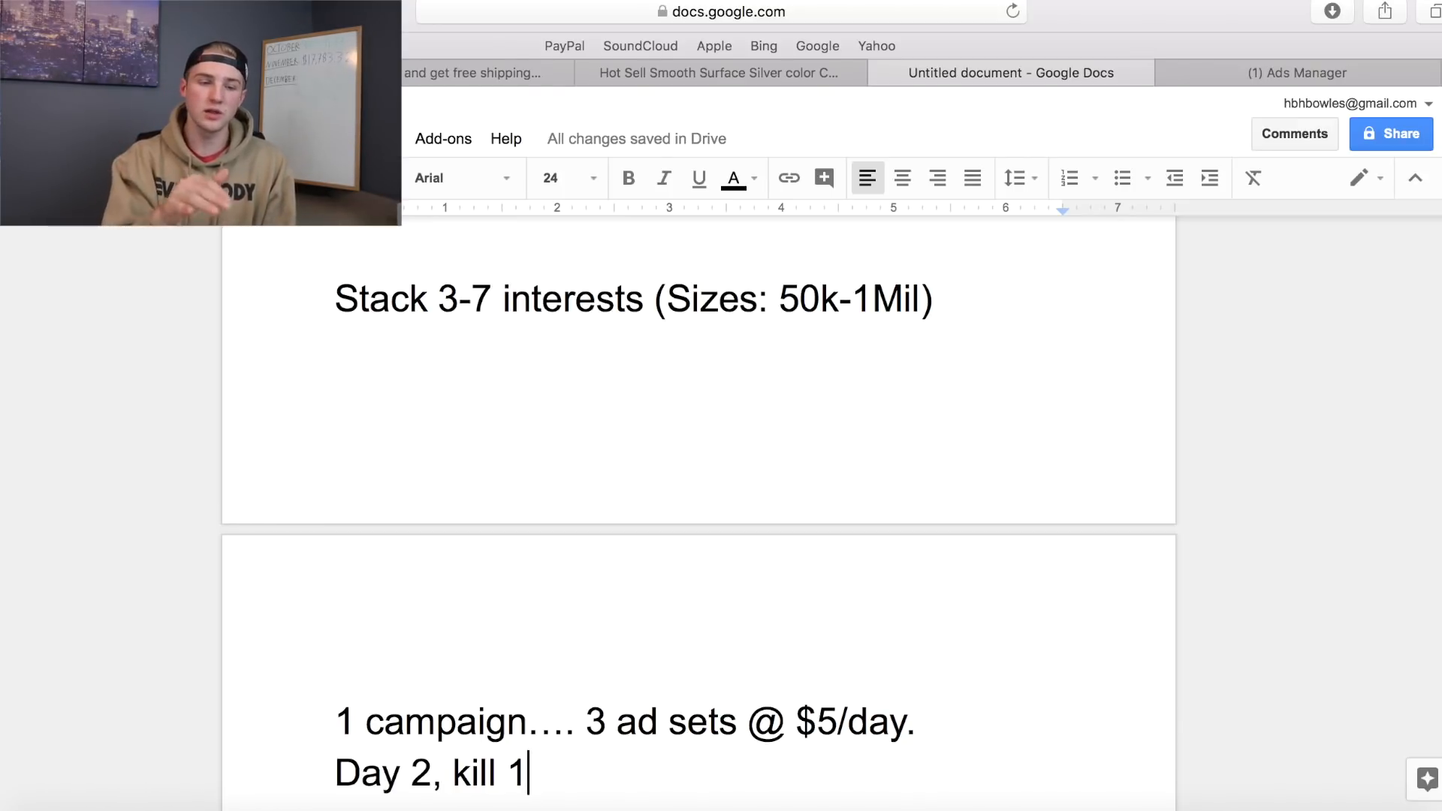
Switch back to Facebook Ads Manager and review the choices for Optimization for Ad Delivery and the conversion window.
{"action": "left_click", "coordinate": [1273, 79]}
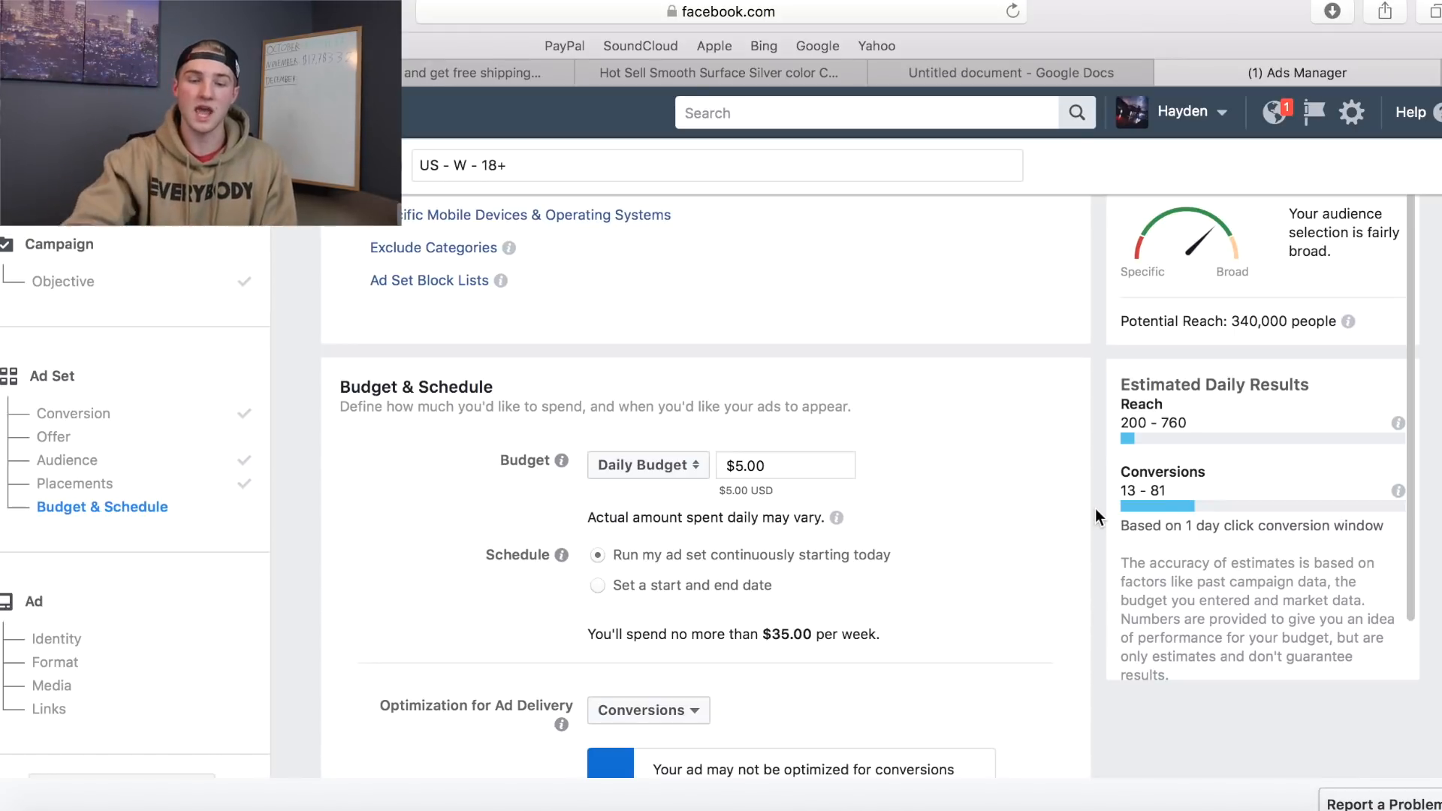
{"action": "scroll", "coordinate": [1098, 362], "scroll_direction": "down", "scroll_amount": 10}
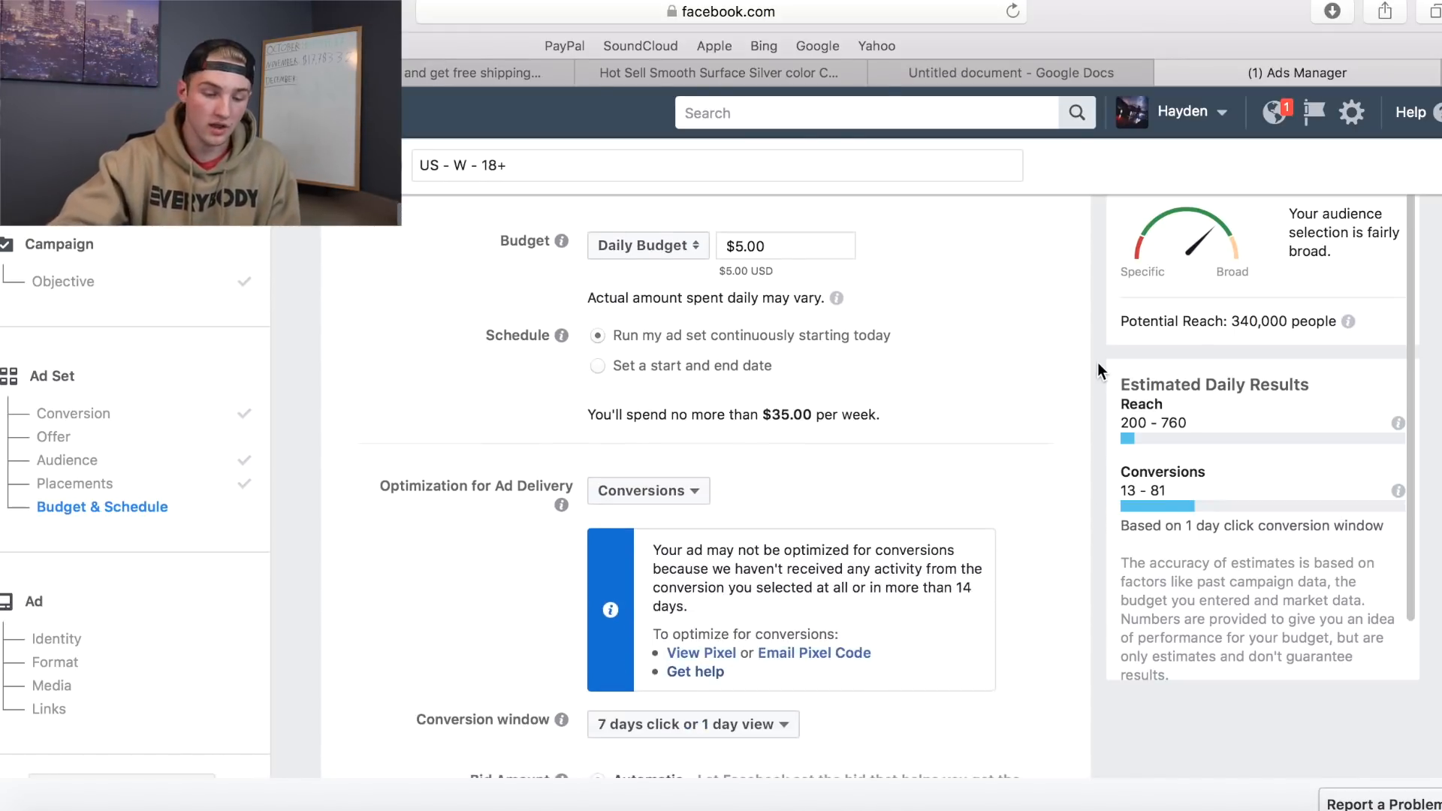
{"action": "scroll", "coordinate": [1098, 363], "scroll_direction": "up", "scroll_amount": 3}
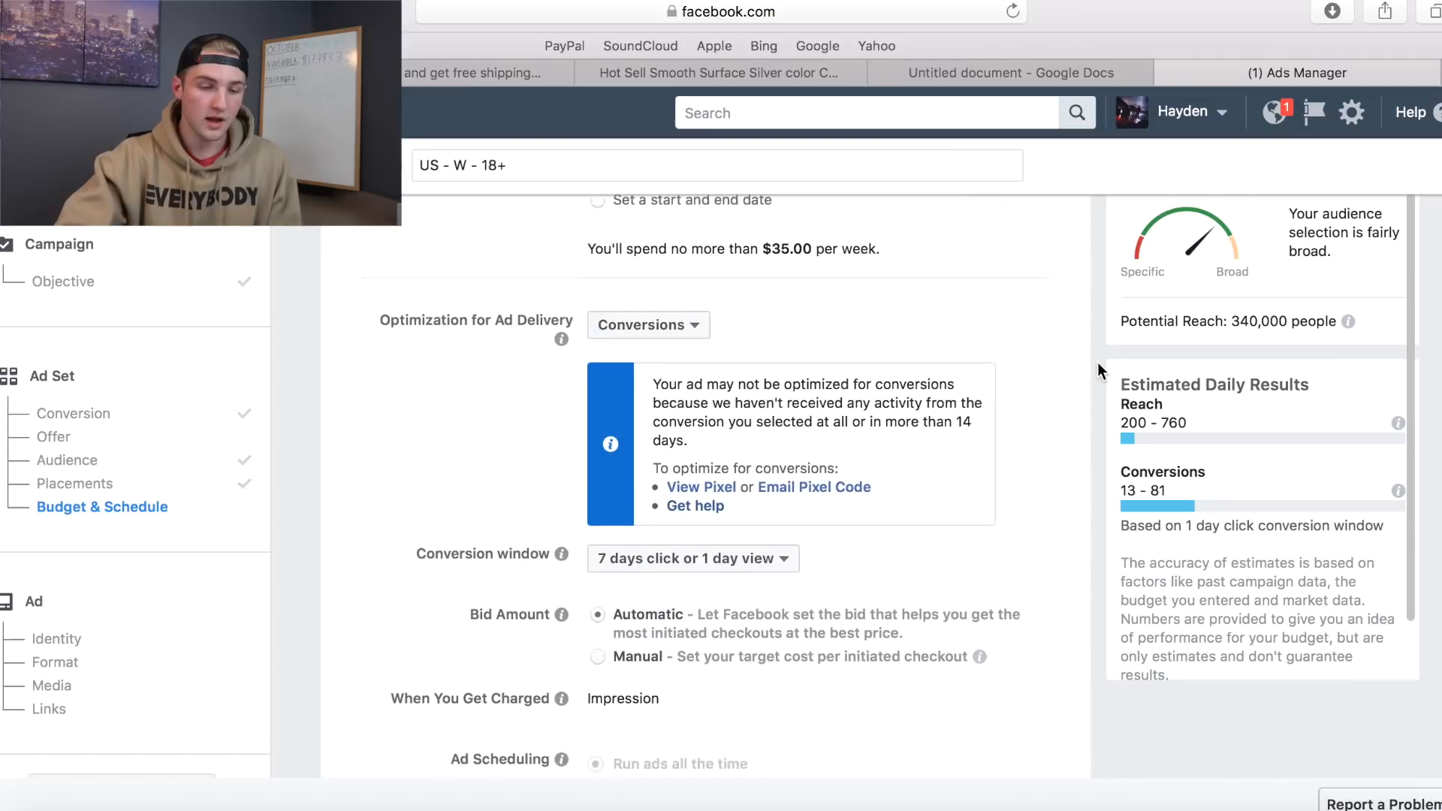
{"action": "left_click", "coordinate": [678, 336]}
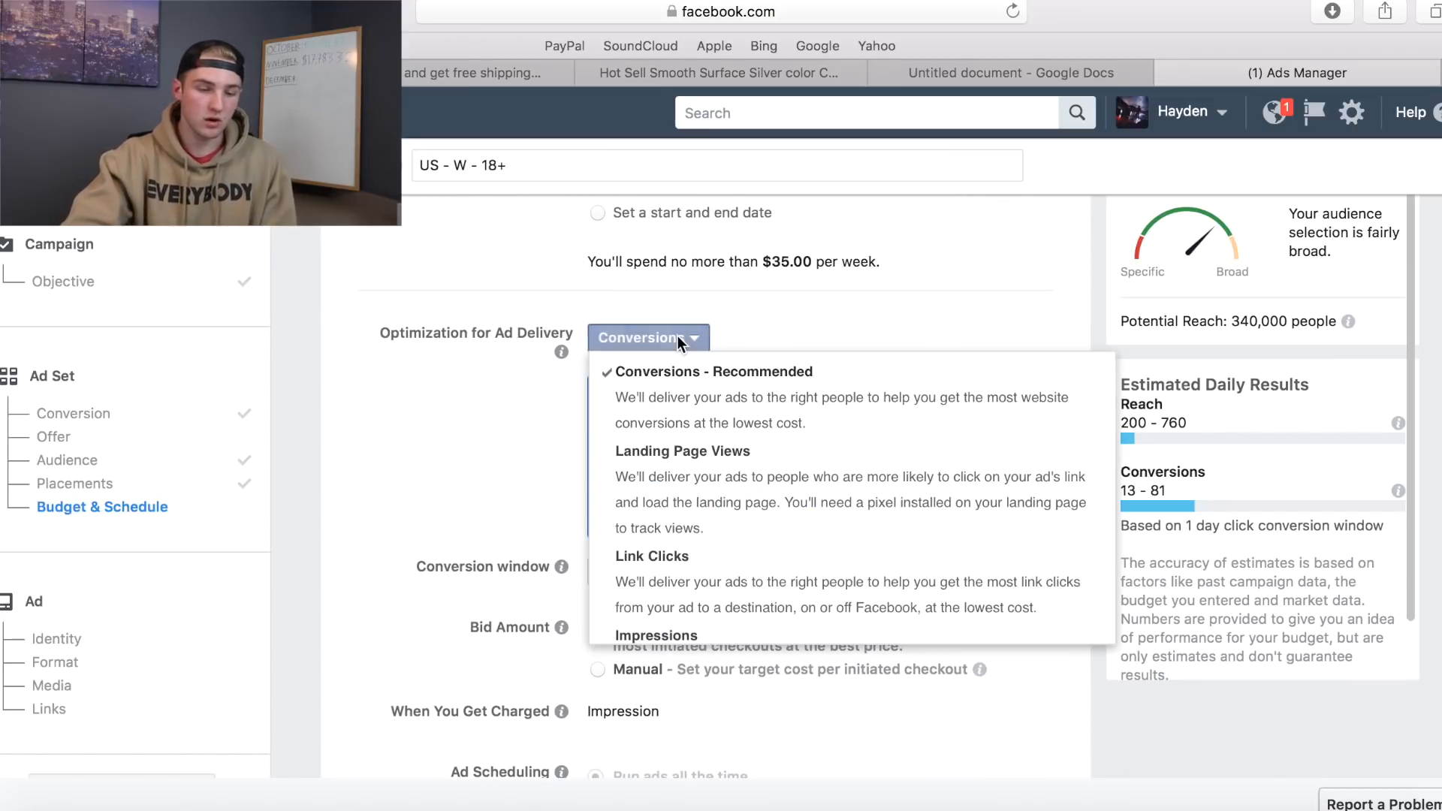
{"action": "left_click", "coordinate": [996, 279]}
{"action": "left_click", "coordinate": [722, 571]}
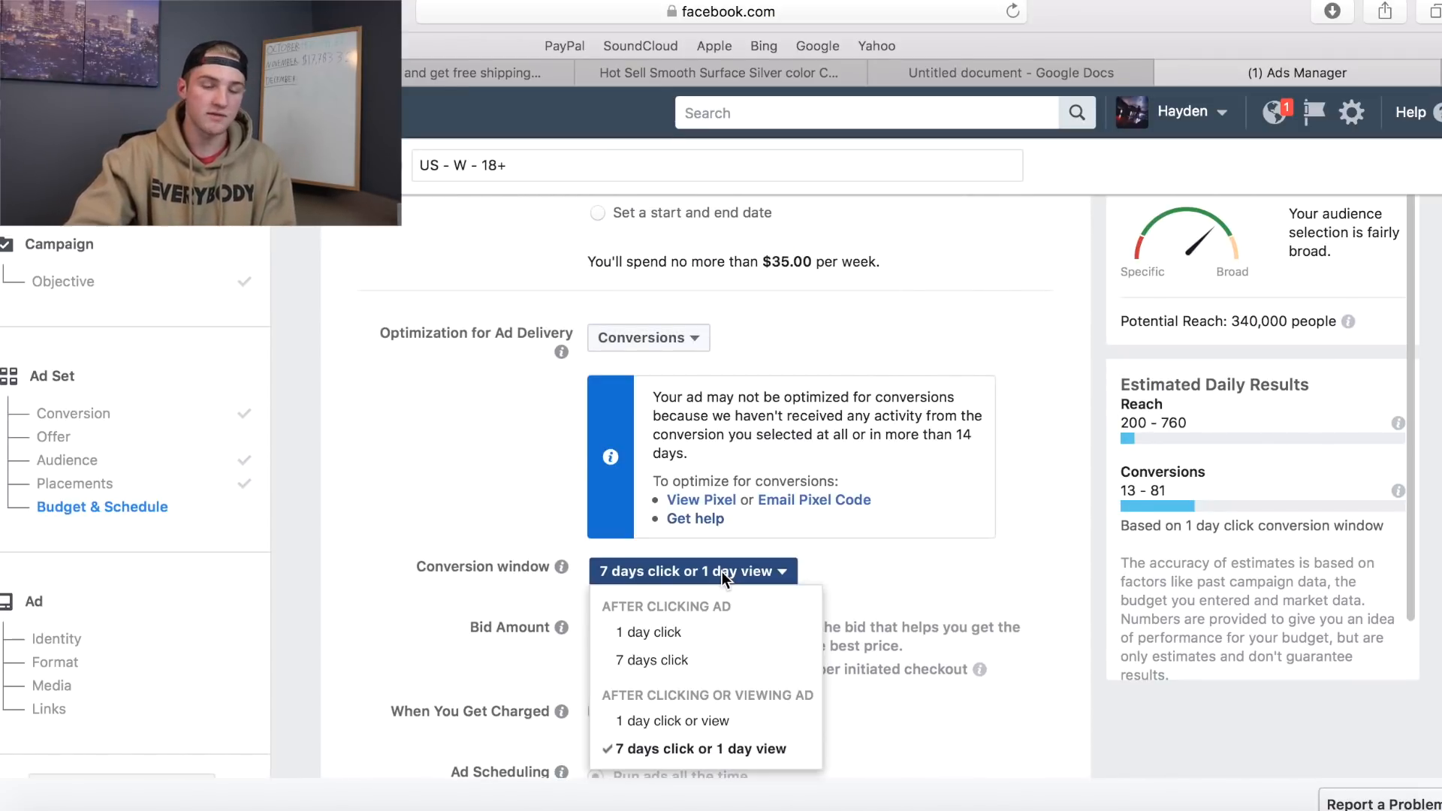
{"action": "left_click", "coordinate": [1037, 575]}
Look over the remaining Budget & Schedule settings and continue to the ad setup.
{"action": "scroll", "coordinate": [1036, 575], "scroll_direction": "up", "scroll_amount": 7}
{"action": "scroll", "coordinate": [1037, 575], "scroll_direction": "up", "scroll_amount": 2}
{"action": "scroll", "coordinate": [889, 593], "scroll_direction": "down", "scroll_amount": 4}
{"action": "scroll", "coordinate": [840, 604], "scroll_direction": "down", "scroll_amount": 6}
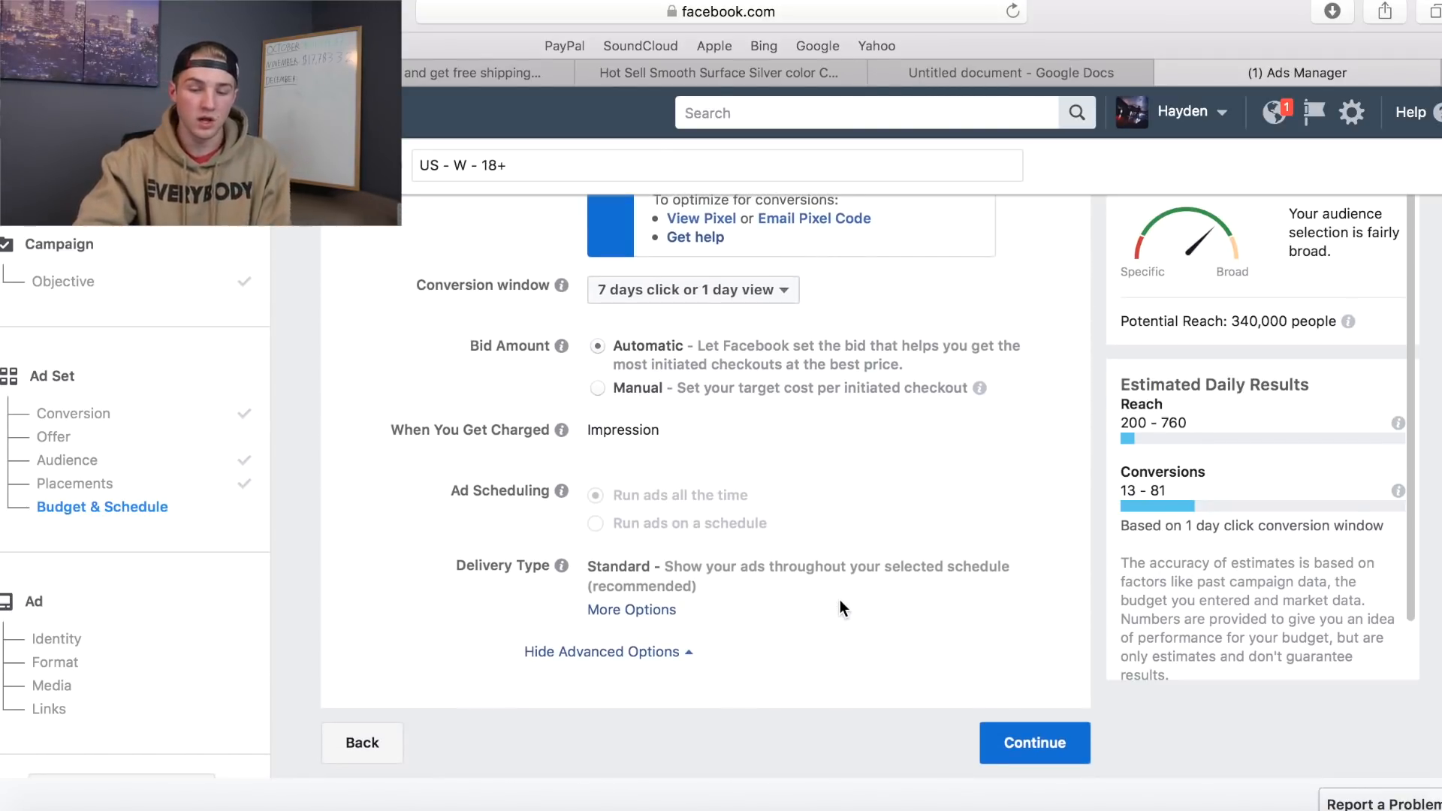
{"action": "left_click", "coordinate": [1039, 752]}
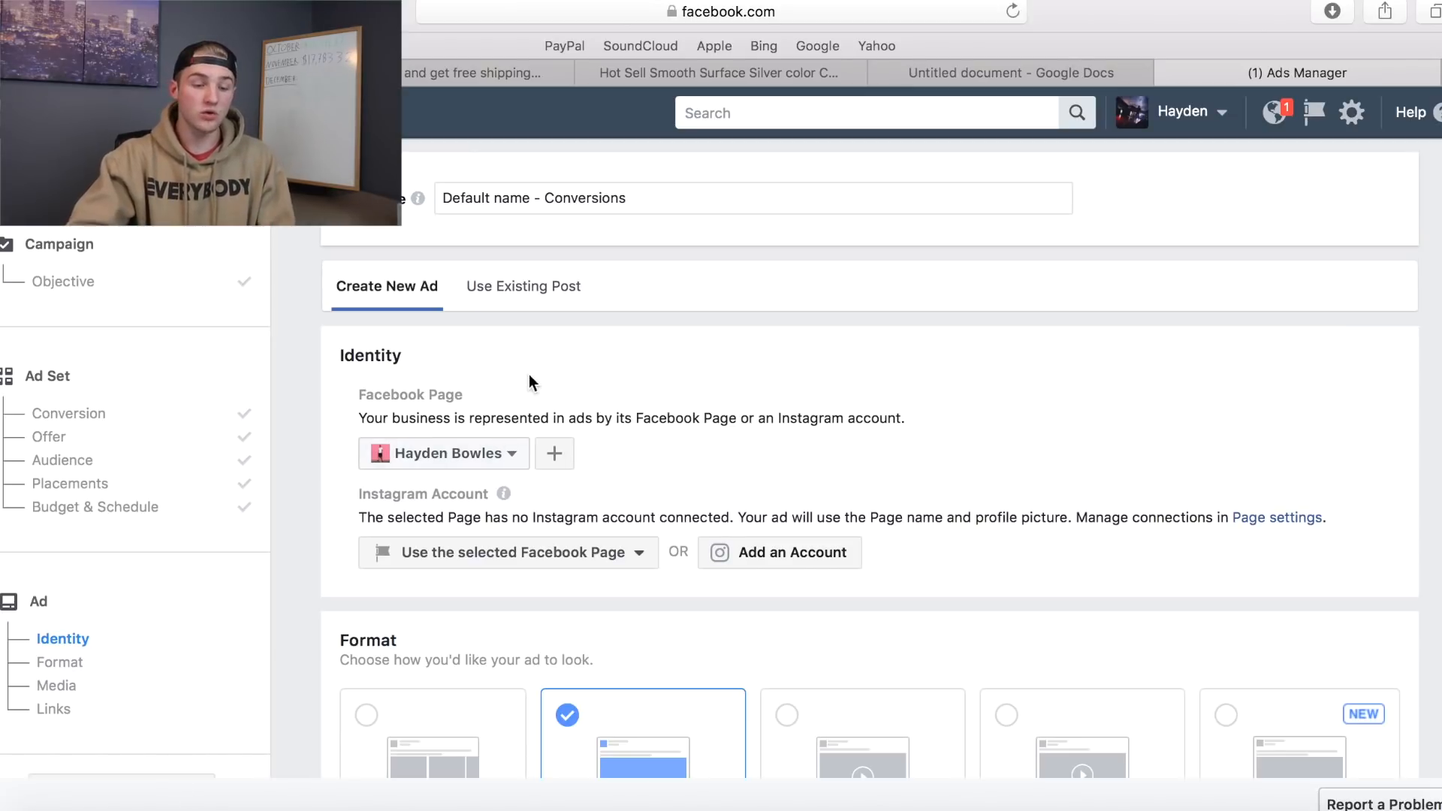
Look over the new ad's identity, format, images and links sections.
{"action": "scroll", "coordinate": [509, 356], "scroll_direction": "down", "scroll_amount": 10}
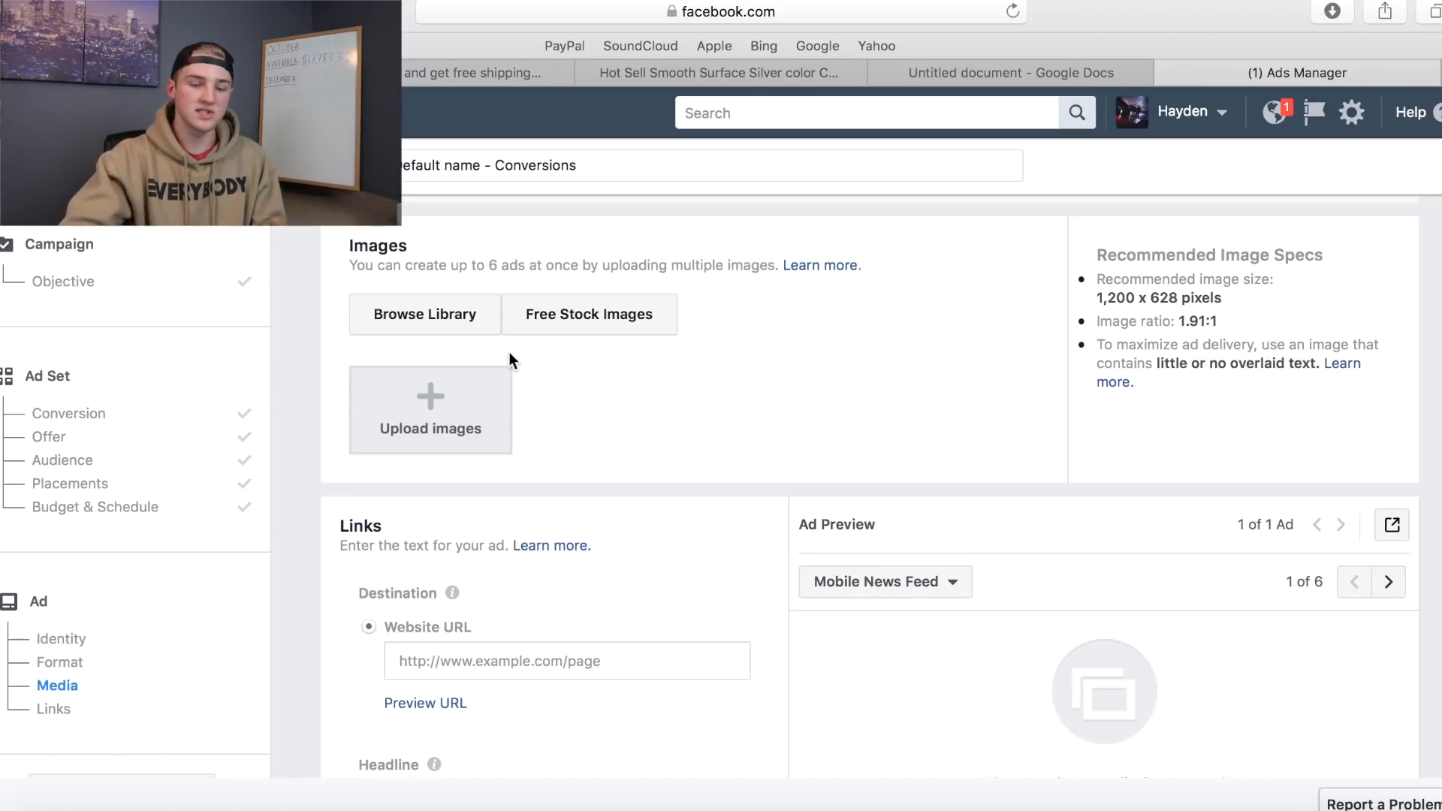
{"action": "scroll", "coordinate": [514, 353], "scroll_direction": "down", "scroll_amount": 3}
{"action": "scroll", "coordinate": [571, 417], "scroll_direction": "up", "scroll_amount": 3}
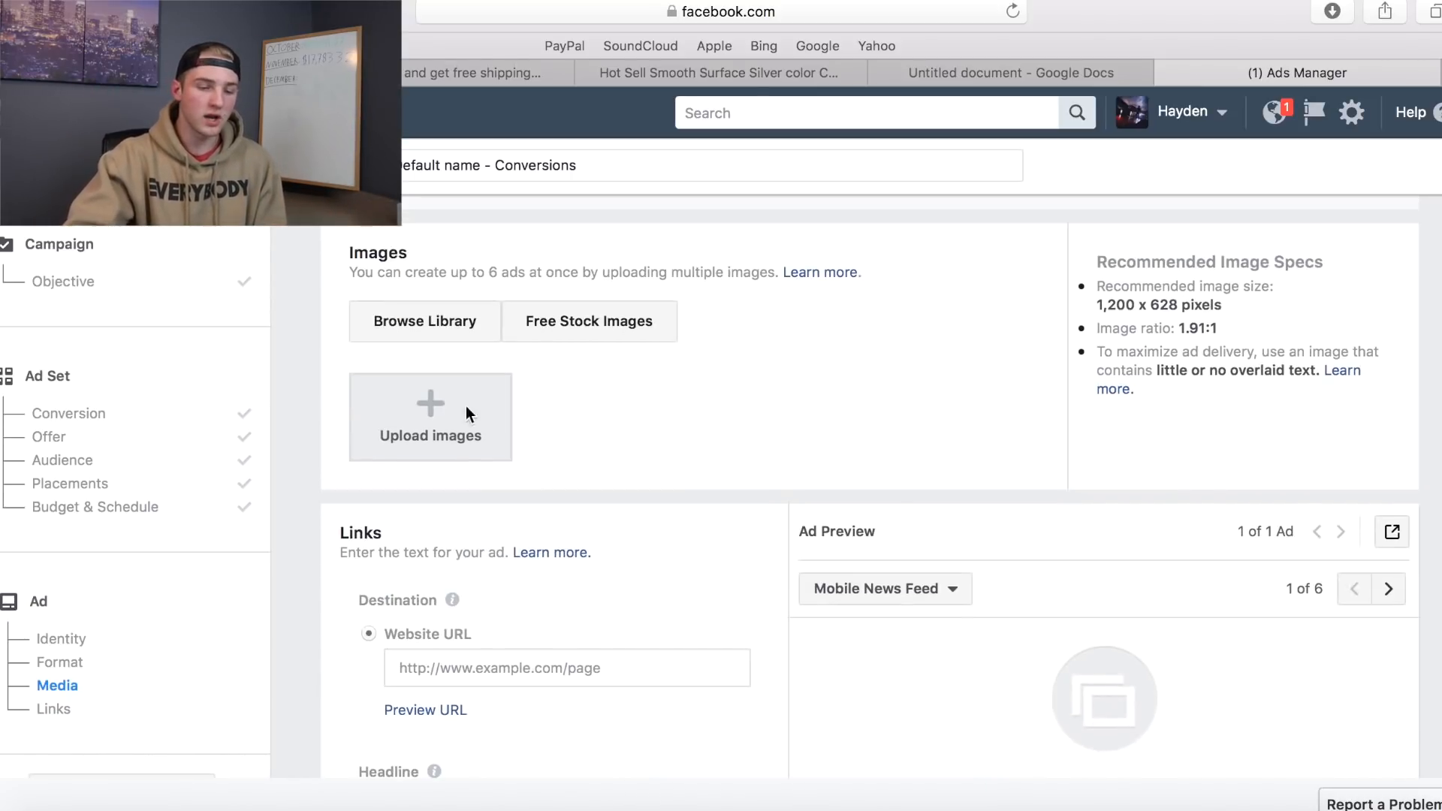
{"action": "scroll", "coordinate": [558, 680], "scroll_direction": "down", "scroll_amount": 4}
{"action": "scroll", "coordinate": [655, 715], "scroll_direction": "up", "scroll_amount": 5}
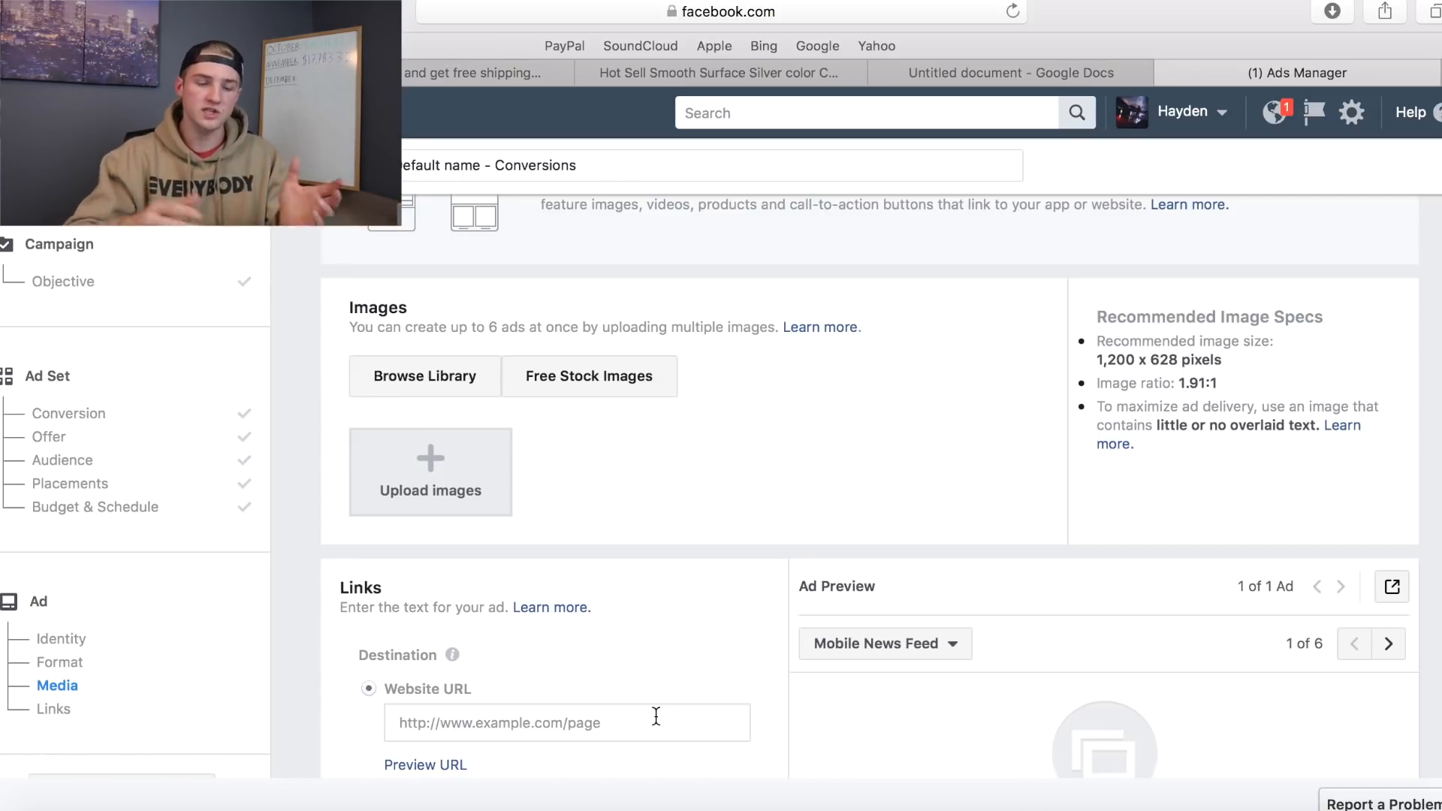
{"action": "scroll", "coordinate": [656, 715], "scroll_direction": "up", "scroll_amount": 3}
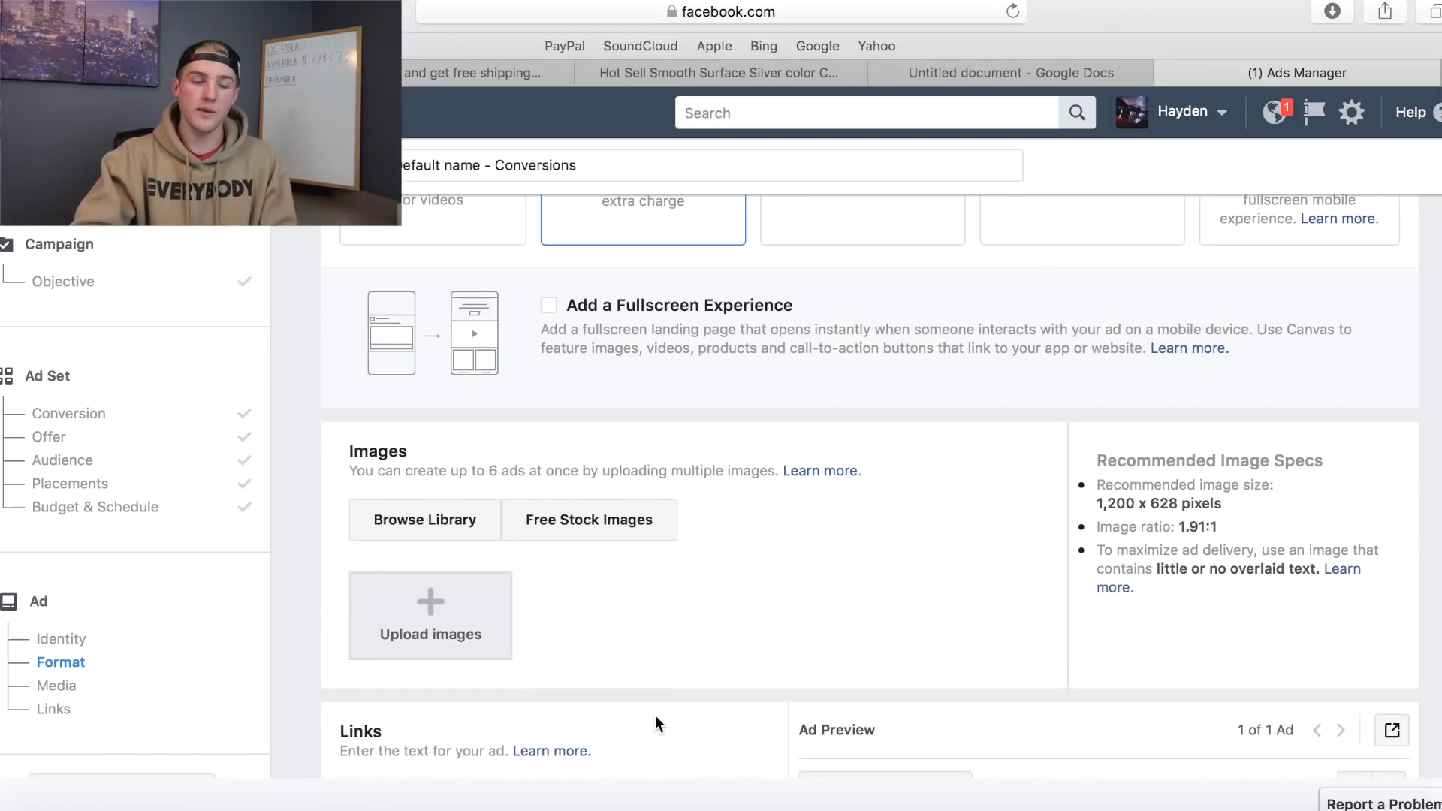
{"action": "scroll", "coordinate": [655, 723], "scroll_direction": "up", "scroll_amount": 10}
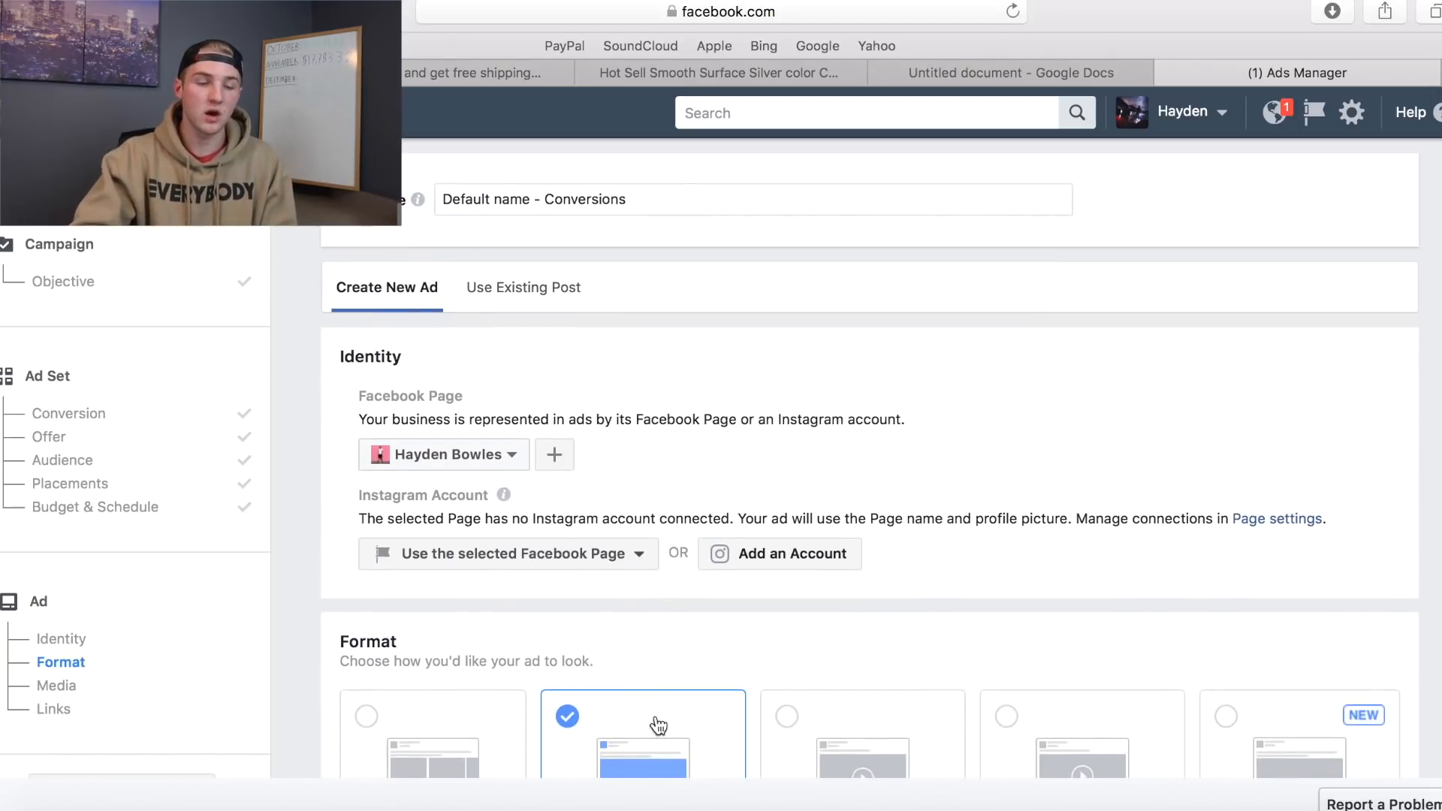
Switch the ad to use an existing post and review its Page & Post and conversion tracking settings.
{"action": "left_click", "coordinate": [535, 285]}
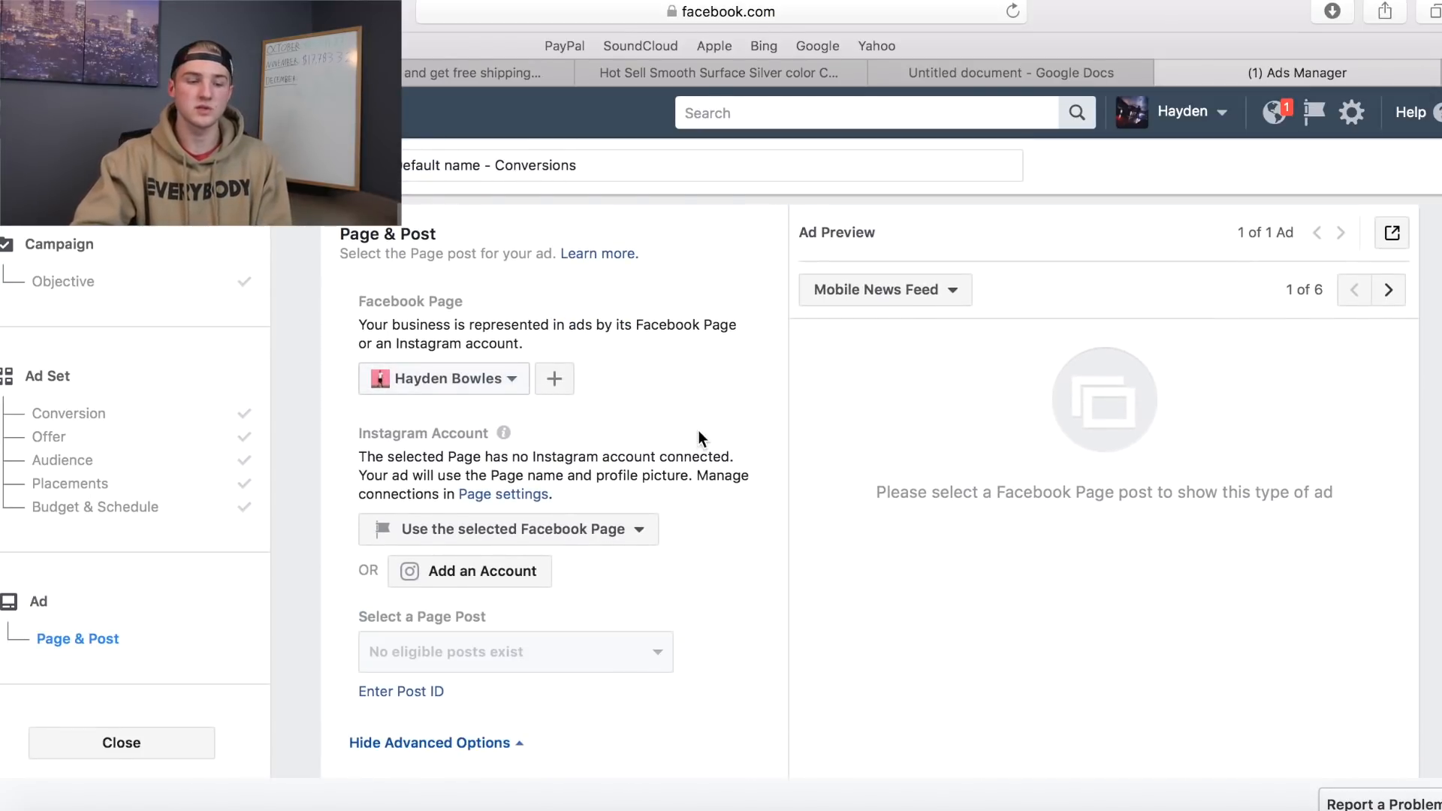
{"action": "scroll", "coordinate": [699, 433], "scroll_direction": "down", "scroll_amount": 3}
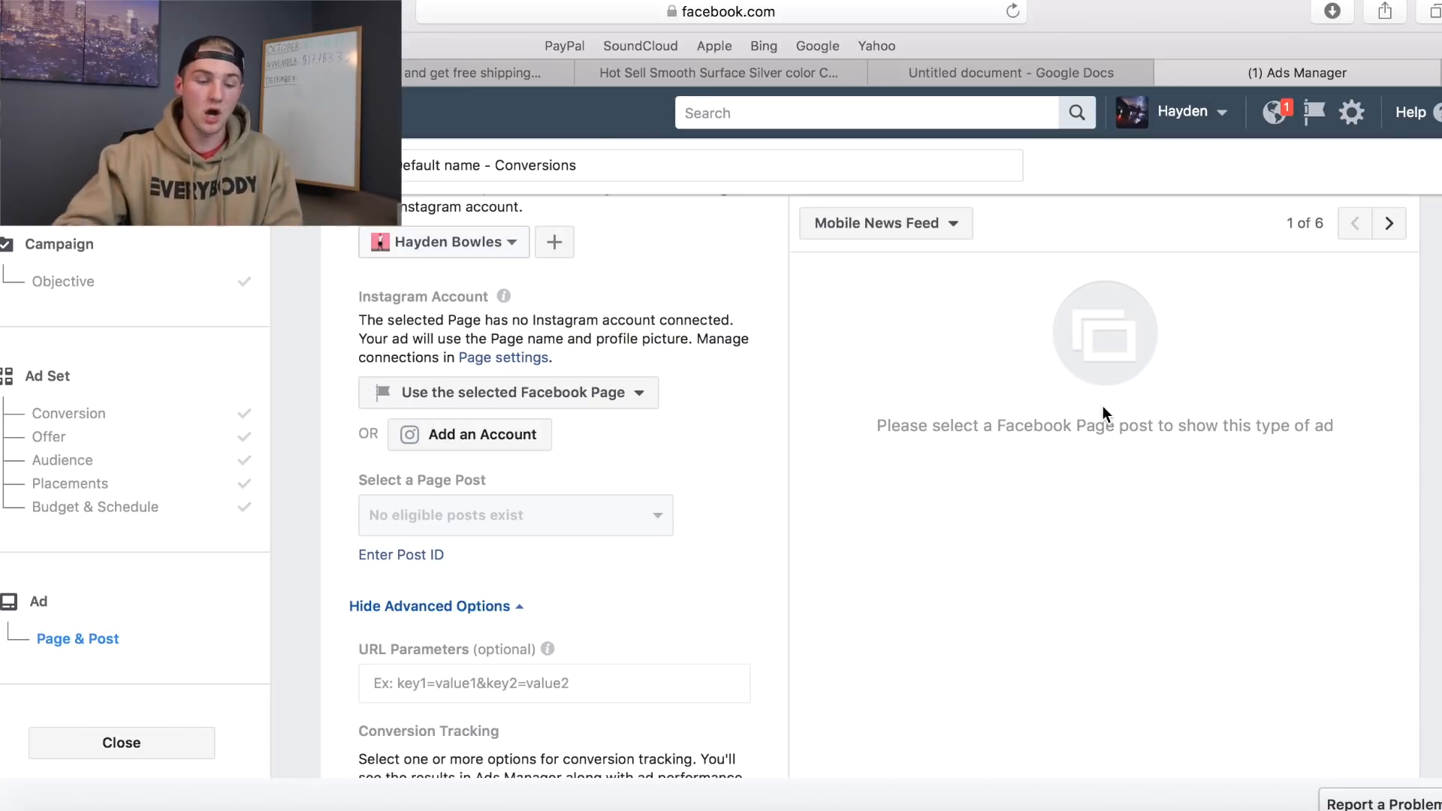
{"action": "scroll", "coordinate": [1103, 406], "scroll_direction": "down", "scroll_amount": 8}
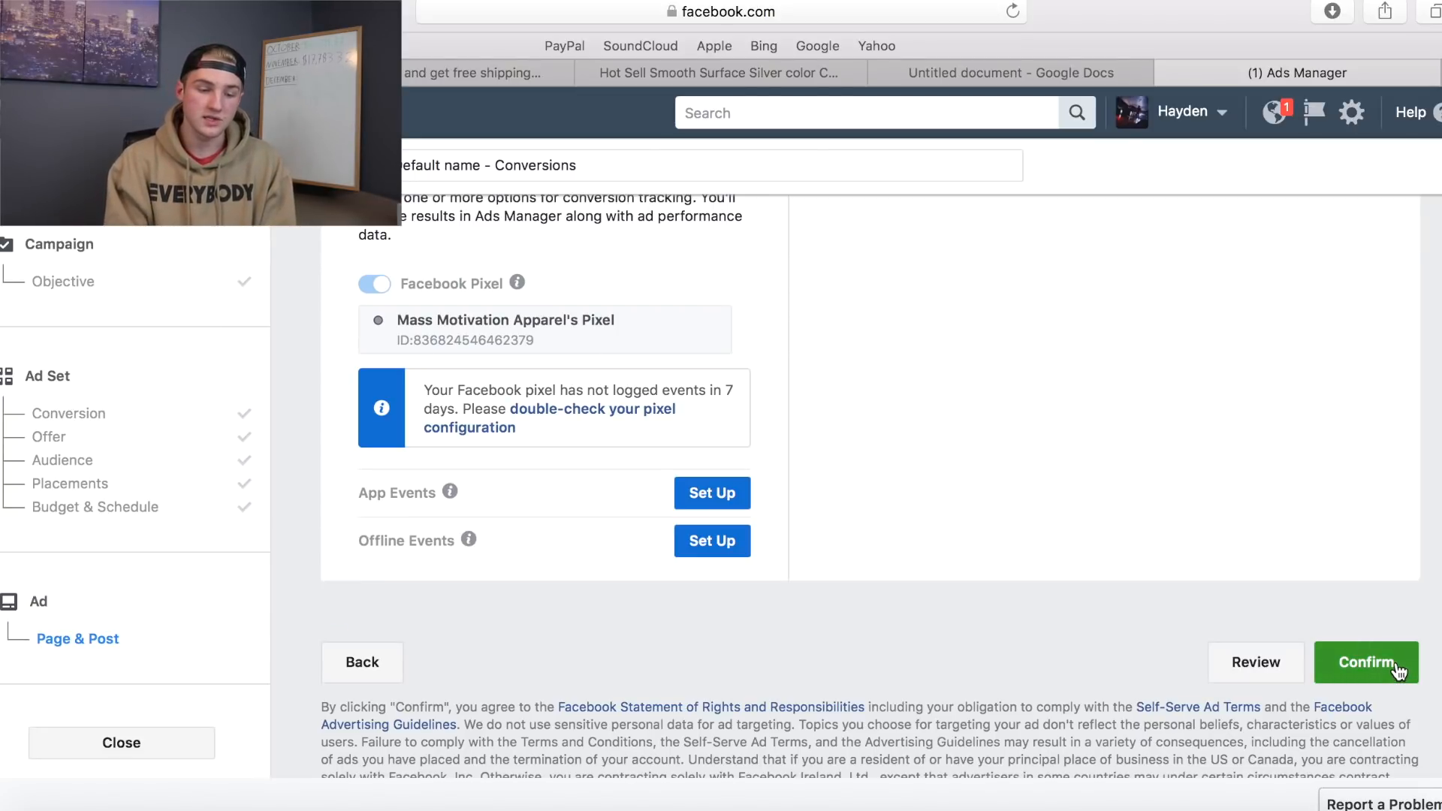
{"action": "left_click", "coordinate": [1399, 671]}
{"action": "scroll", "coordinate": [807, 661], "scroll_direction": "up", "scroll_amount": 6}
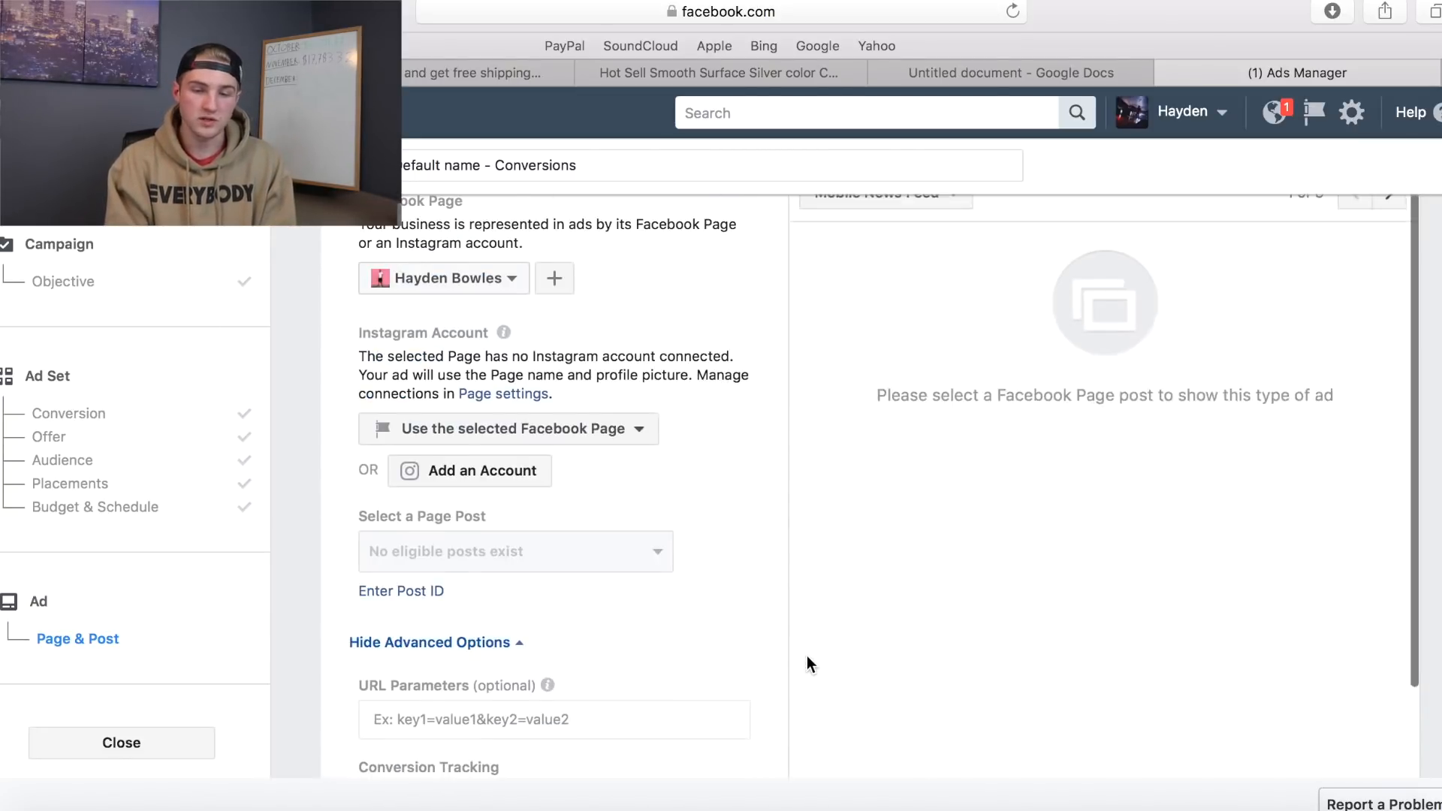
{"action": "scroll", "coordinate": [807, 664], "scroll_direction": "down", "scroll_amount": 6}
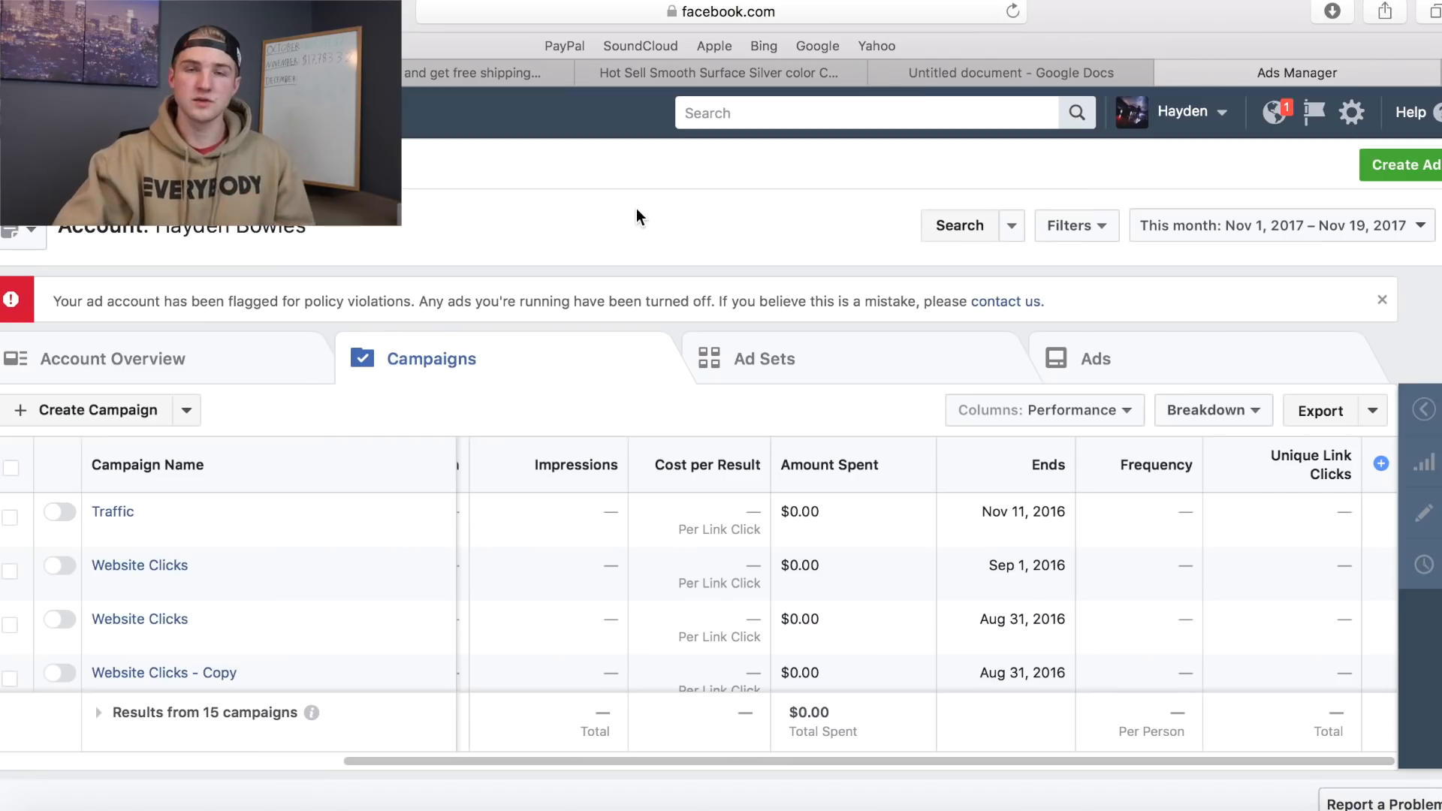
Select the Traffic campaign in the campaign list, show its ad sets, and start duplicating the "US - 18+" ad set.
{"action": "scroll", "coordinate": [693, 573], "scroll_direction": "left", "scroll_amount": 10}
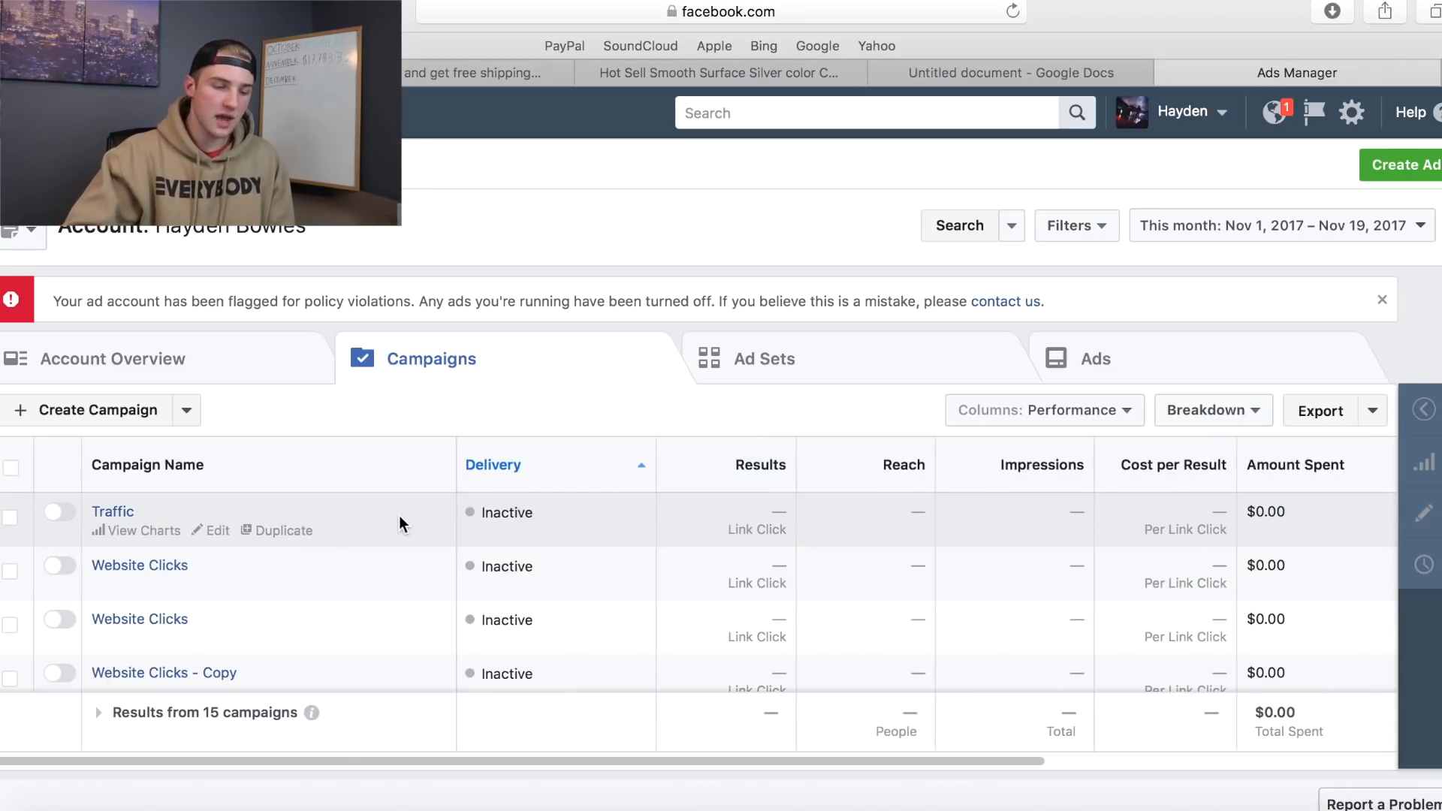
{"action": "left_click", "coordinate": [11, 518]}
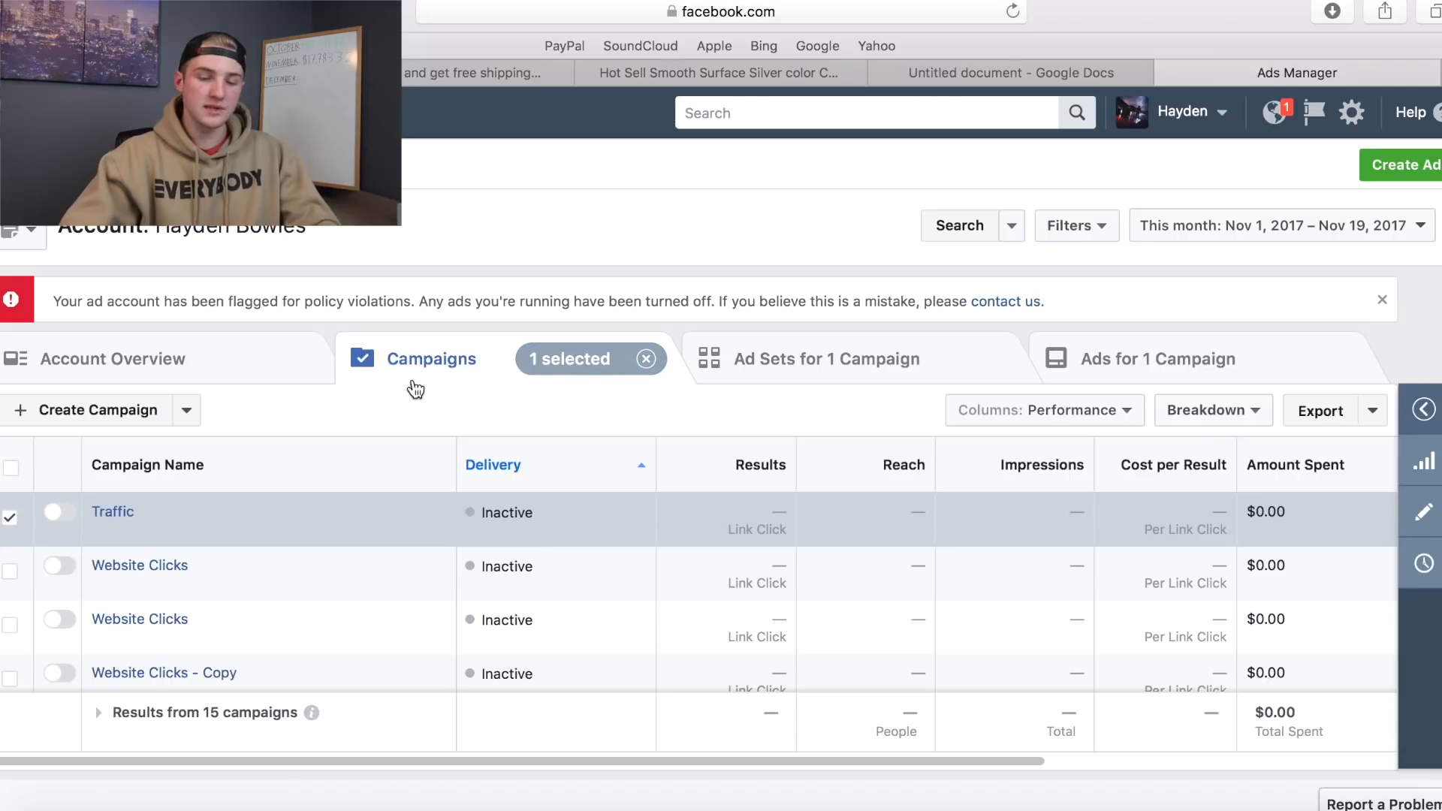
{"action": "left_click", "coordinate": [823, 353]}
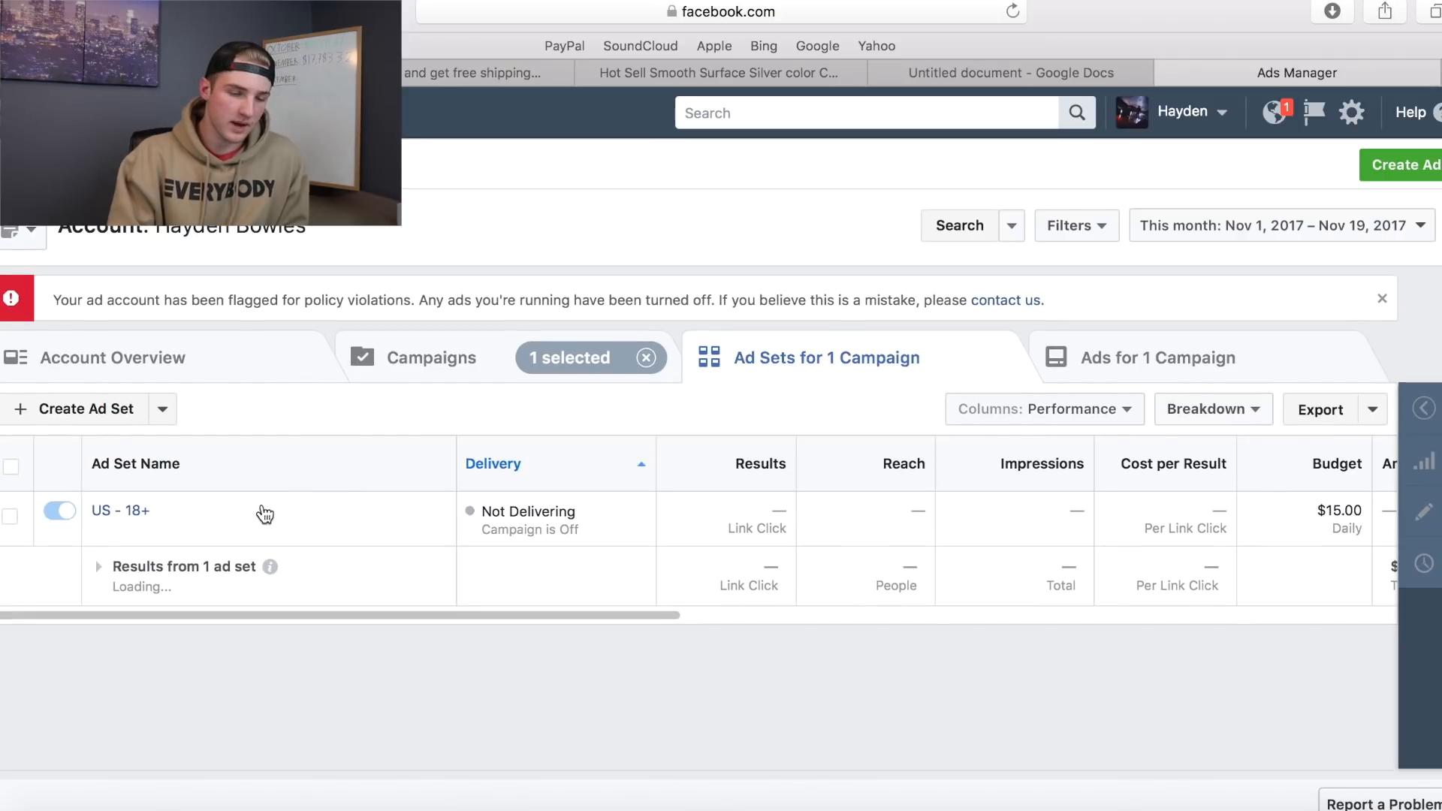
{"action": "mouse_move", "coordinate": [219, 453]}
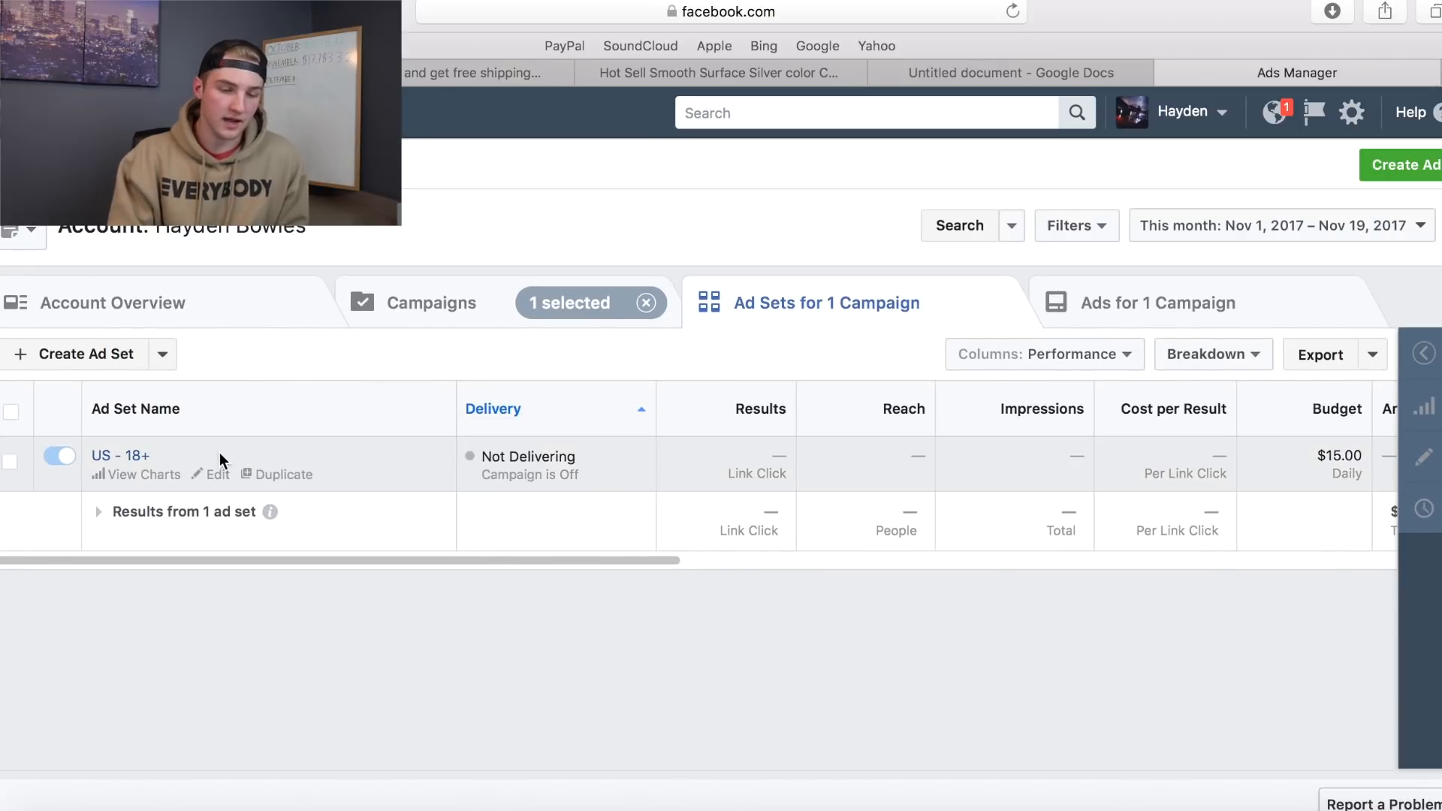
{"action": "left_click", "coordinate": [275, 476]}
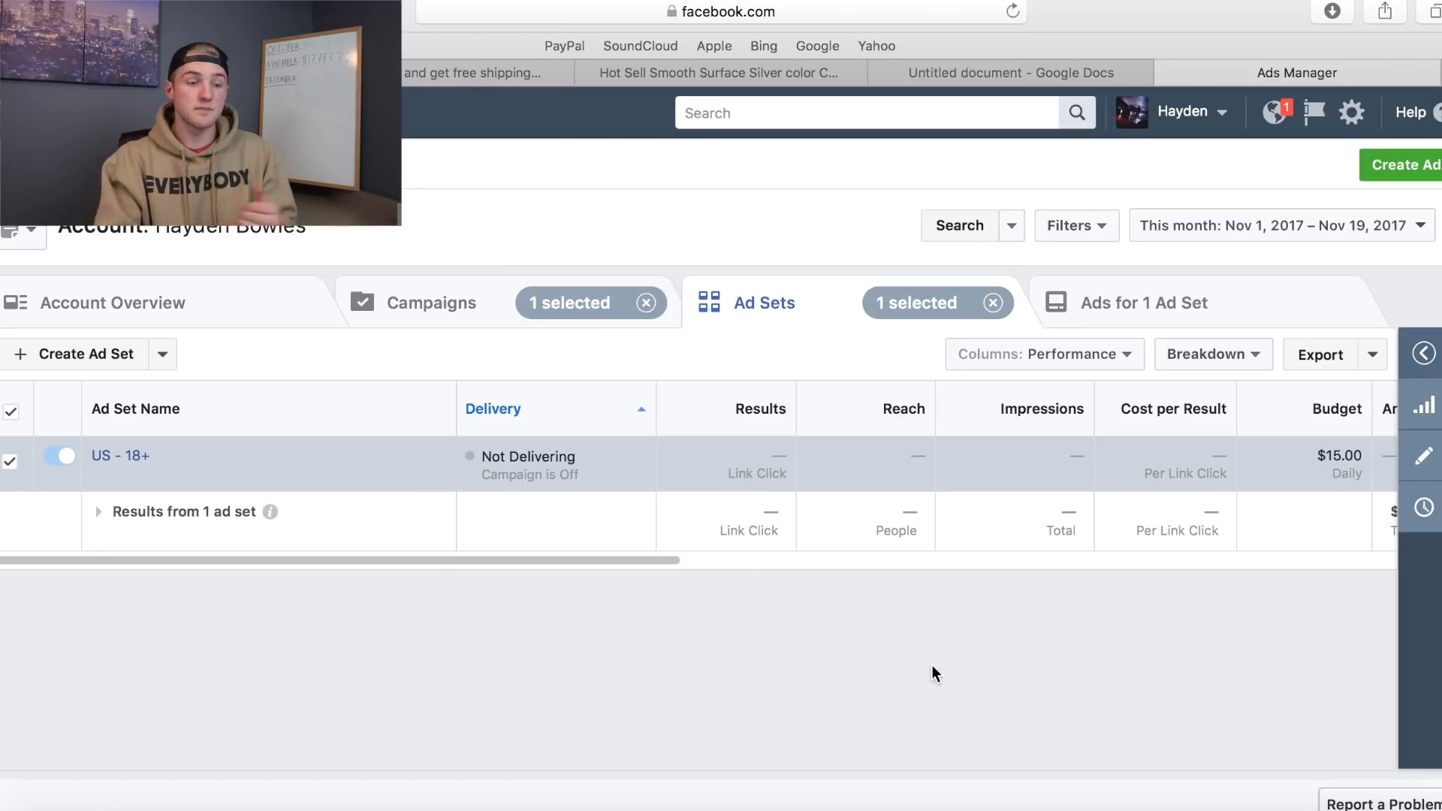
Switch to the Google Docs notes and highlight the "50k-1Mil" size range in the interest-stacking rule.
{"action": "left_click", "coordinate": [1042, 62]}
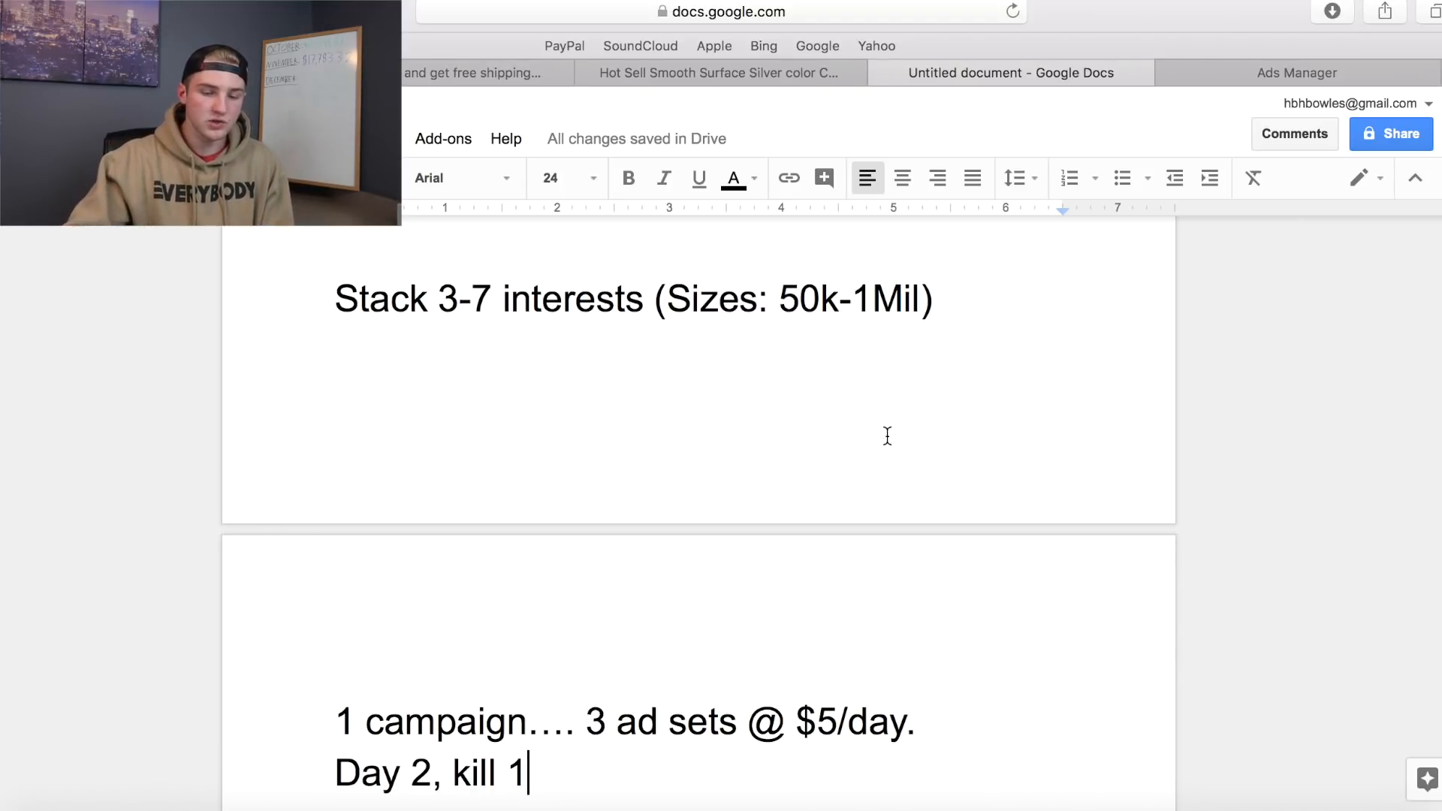
{"action": "scroll", "coordinate": [886, 434], "scroll_direction": "up", "scroll_amount": 5}
{"action": "left_click", "coordinate": [980, 634]}
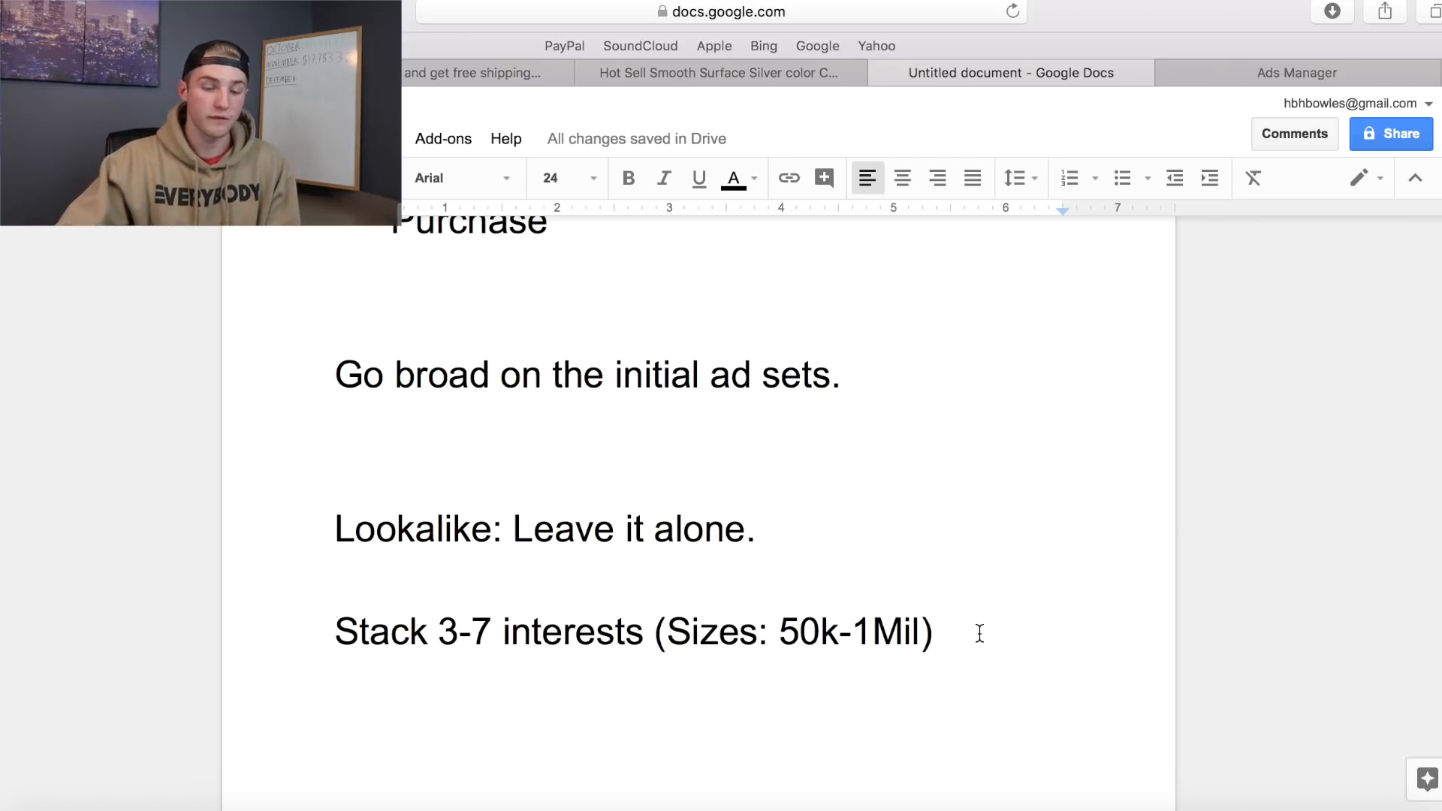
{"action": "left_click_drag", "start_coordinate": [979, 633], "coordinate": [801, 633]}
{"action": "left_click", "coordinate": [970, 634]}
{"action": "left_click_drag", "start_coordinate": [970, 633], "coordinate": [778, 637]}
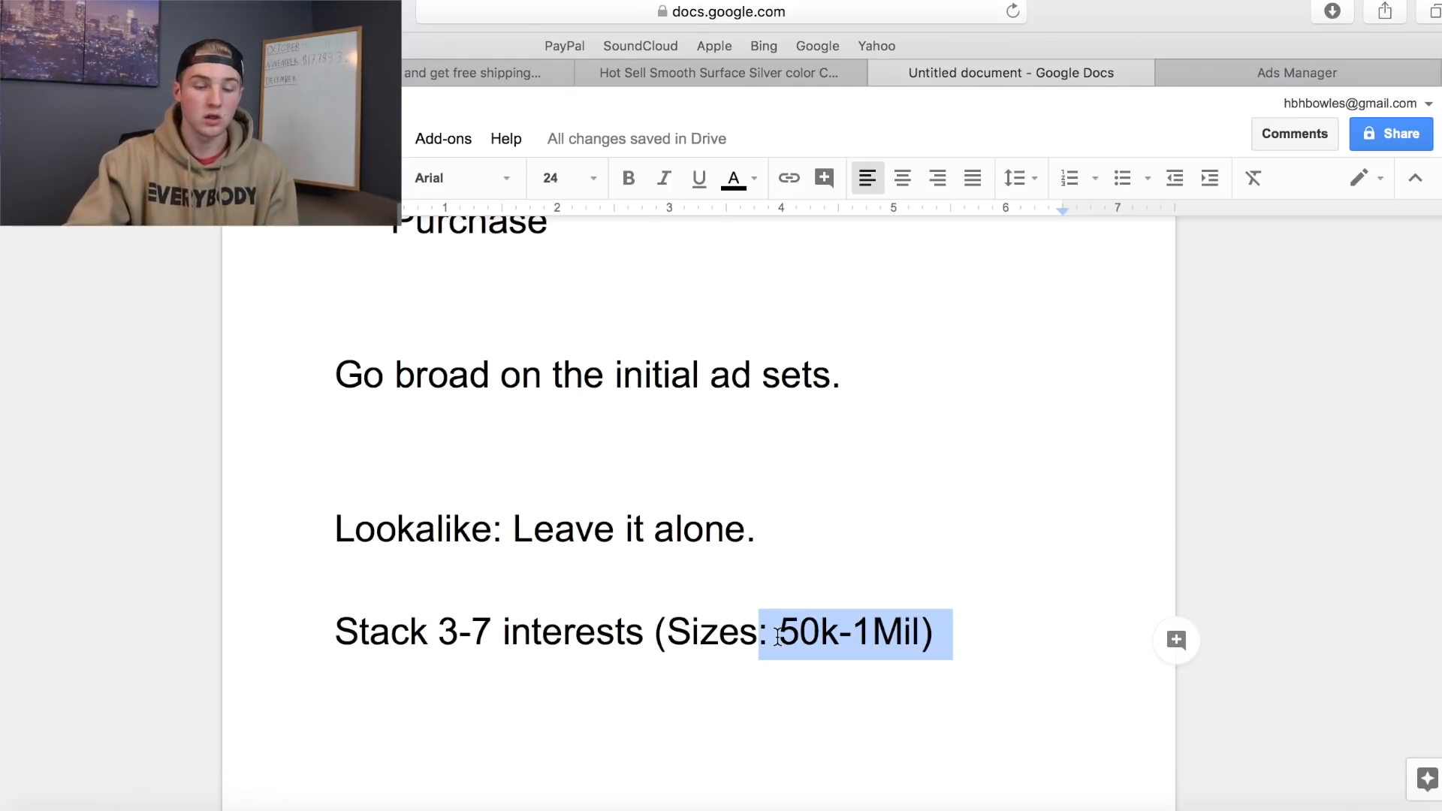
Remove the full stop at the end of the "Lookalike: Leave it alone" line.
{"action": "double_click", "coordinate": [776, 530]}
{"action": "key", "text": "BackSpace"}
{"action": "key", "text": "BackSpace"}
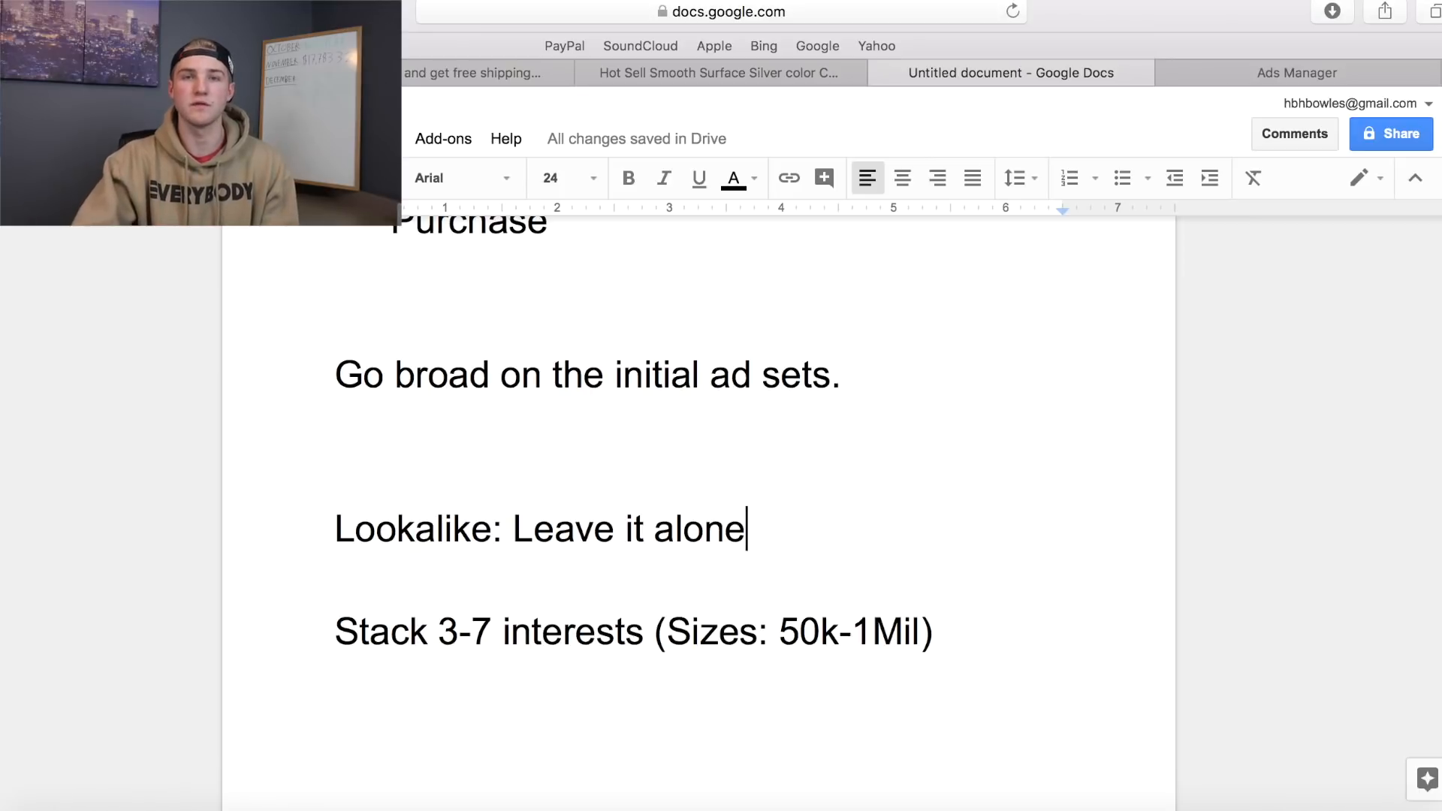
Review the notes upward from the broad ad set rule to the title, highlighting the conversion events and page post lines.
{"action": "scroll", "coordinate": [988, 451], "scroll_direction": "up", "scroll_amount": 3}
{"action": "left_click", "coordinate": [988, 561]}
{"action": "left_click_drag", "start_coordinate": [989, 561], "coordinate": [380, 566]}
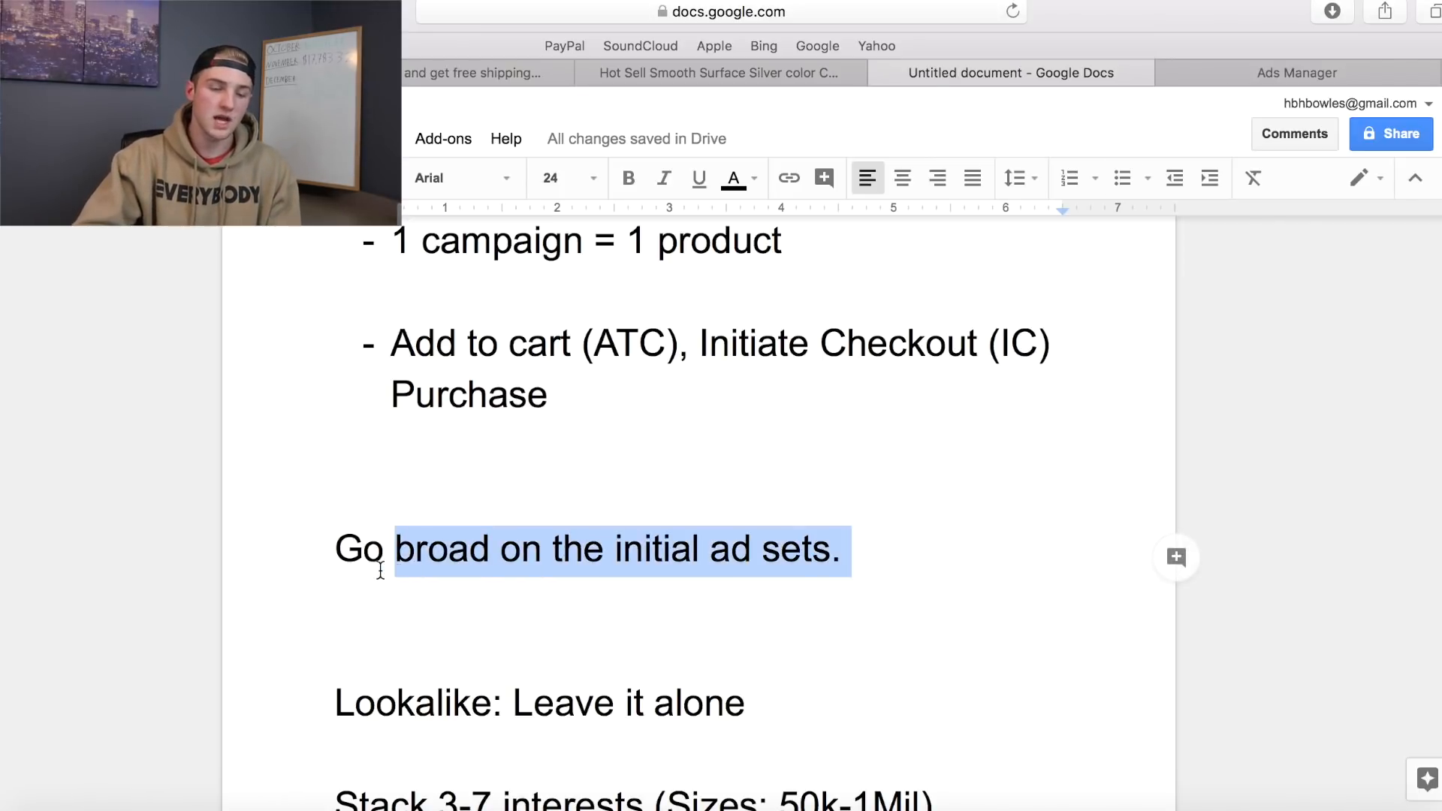
{"action": "left_click_drag", "start_coordinate": [651, 390], "coordinate": [388, 356]}
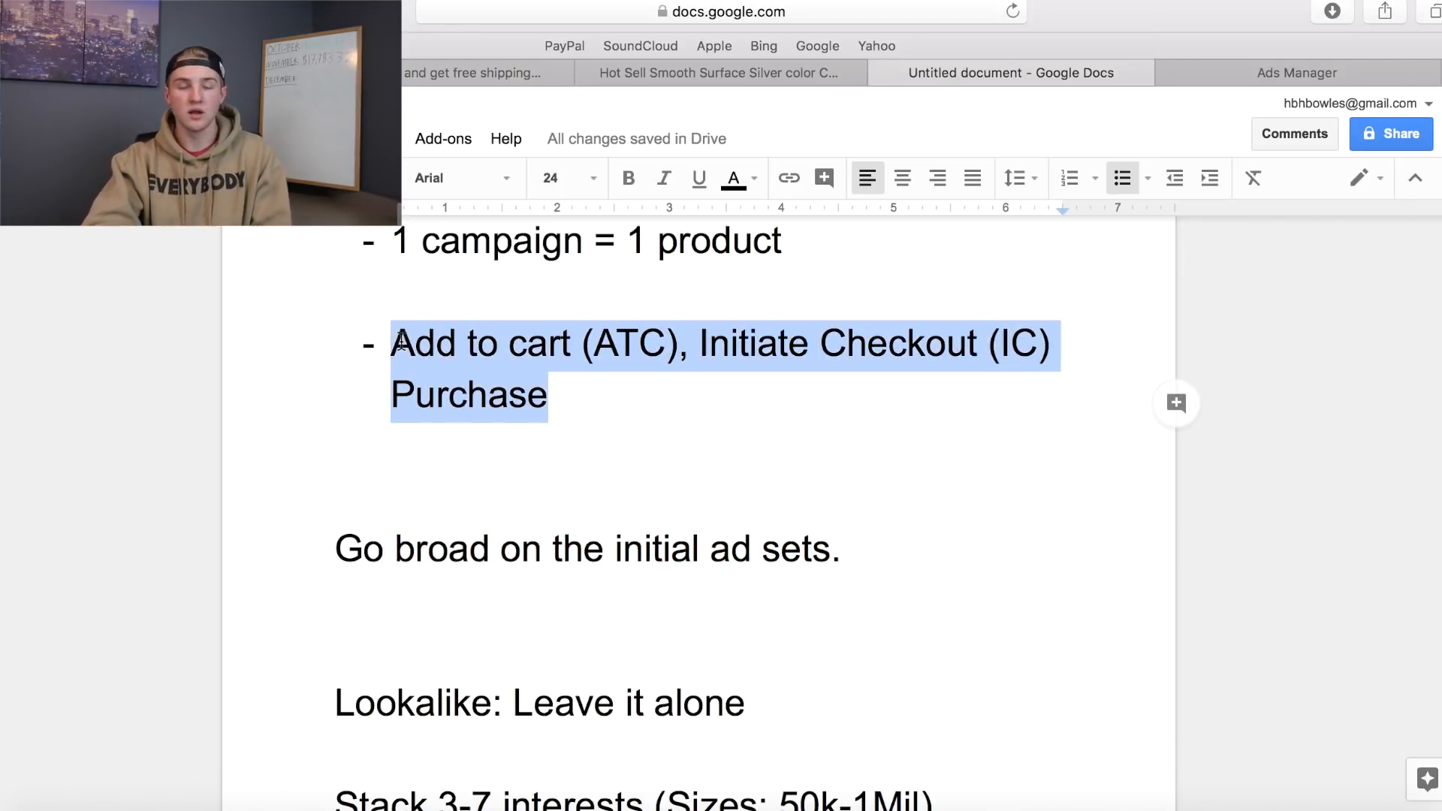
{"action": "scroll", "coordinate": [641, 387], "scroll_direction": "up", "scroll_amount": 2}
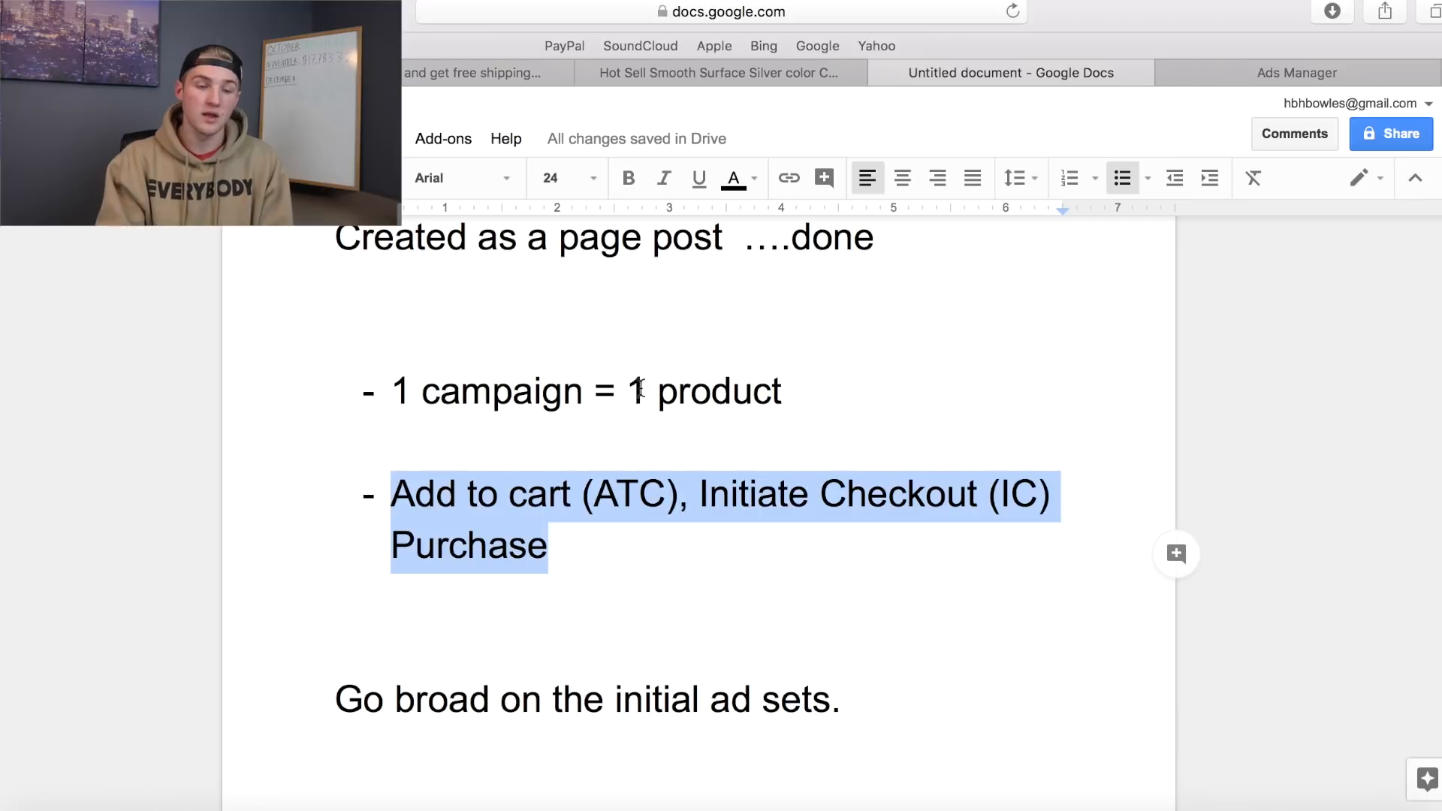
{"action": "scroll", "coordinate": [641, 388], "scroll_direction": "up", "scroll_amount": 2}
{"action": "left_click", "coordinate": [862, 336]}
{"action": "left_click_drag", "start_coordinate": [898, 331], "coordinate": [283, 267]}
{"action": "scroll", "coordinate": [283, 266], "scroll_direction": "up", "scroll_amount": 1}
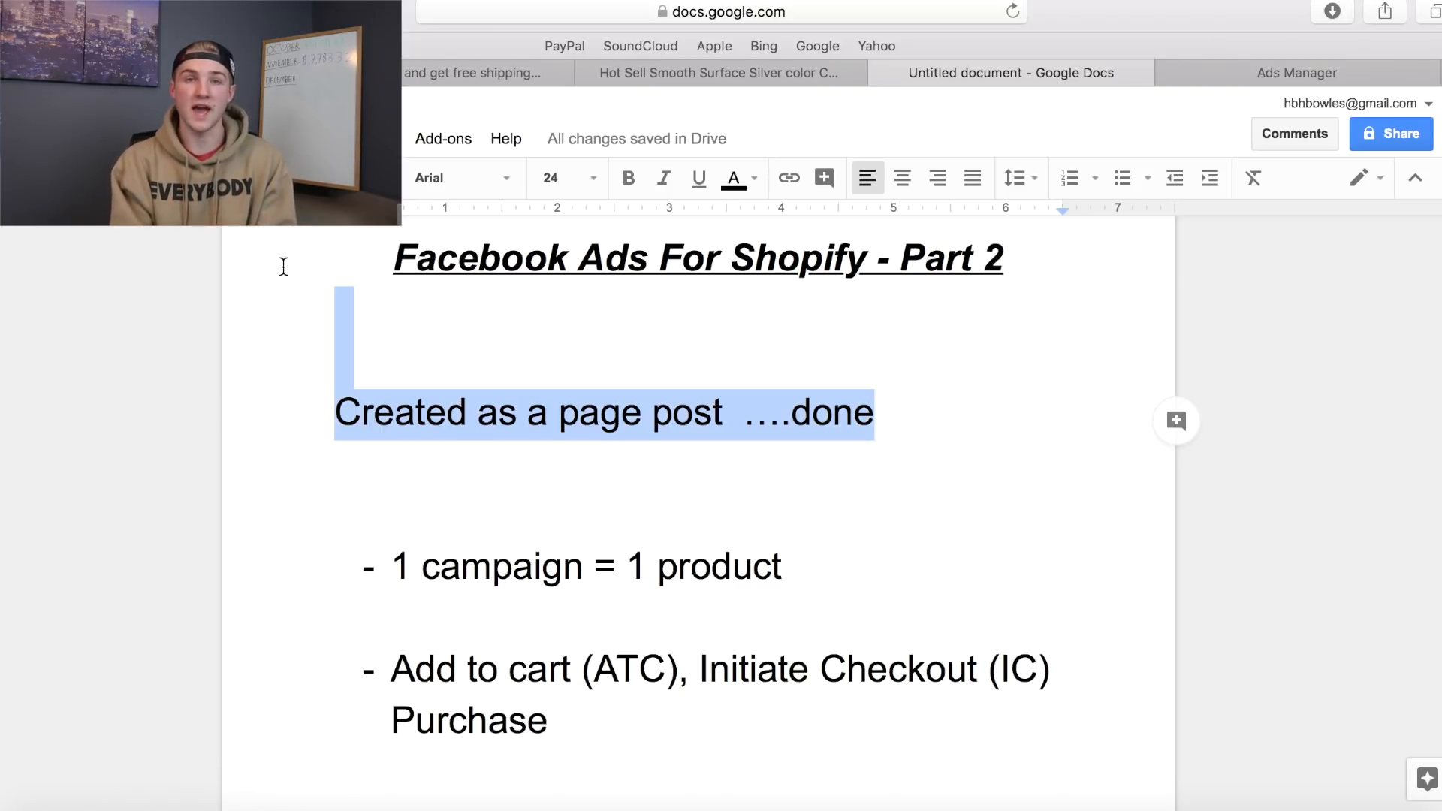
{"action": "scroll", "coordinate": [975, 271], "scroll_direction": "up", "scroll_amount": 2}
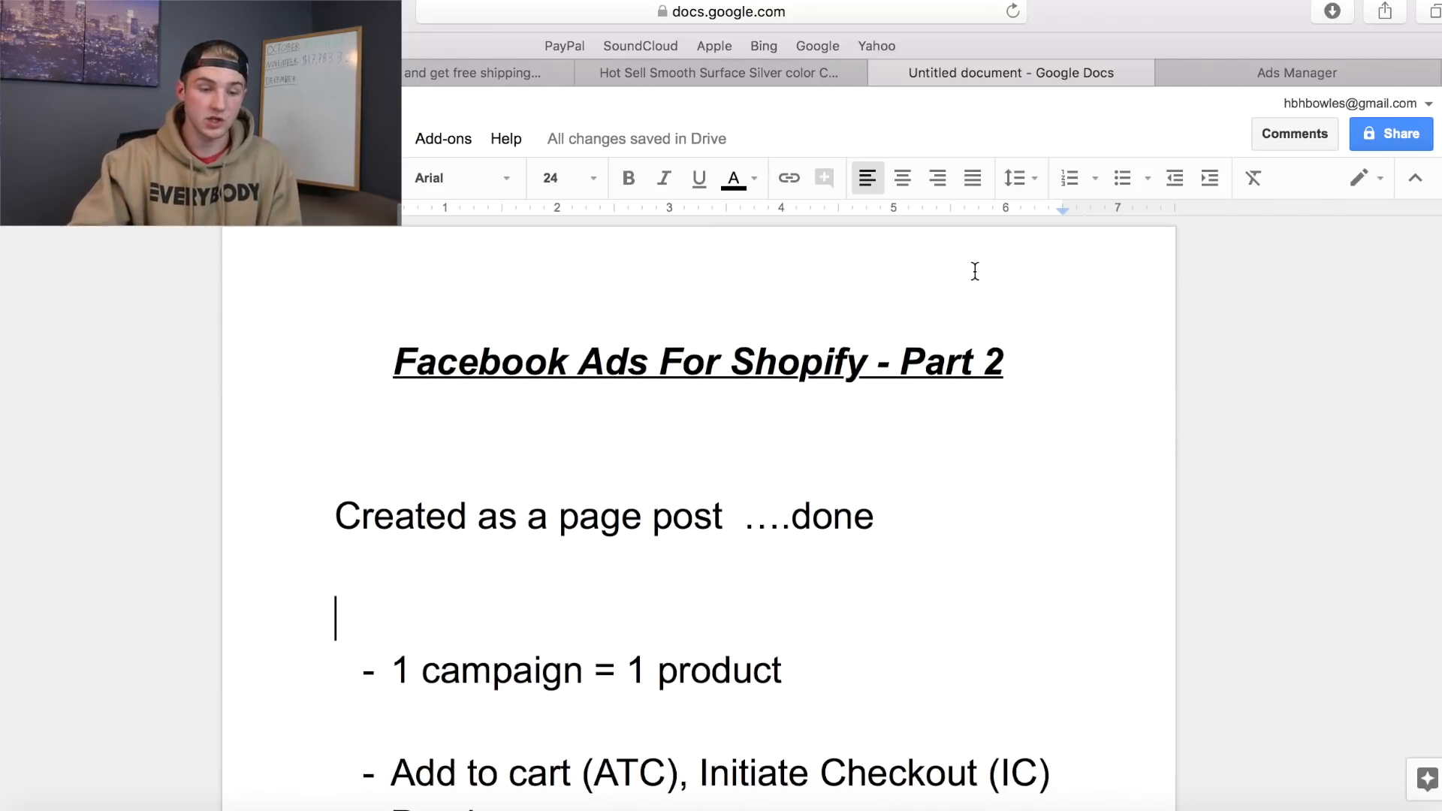
{"action": "scroll", "coordinate": [975, 271], "scroll_direction": "down", "scroll_amount": 10}
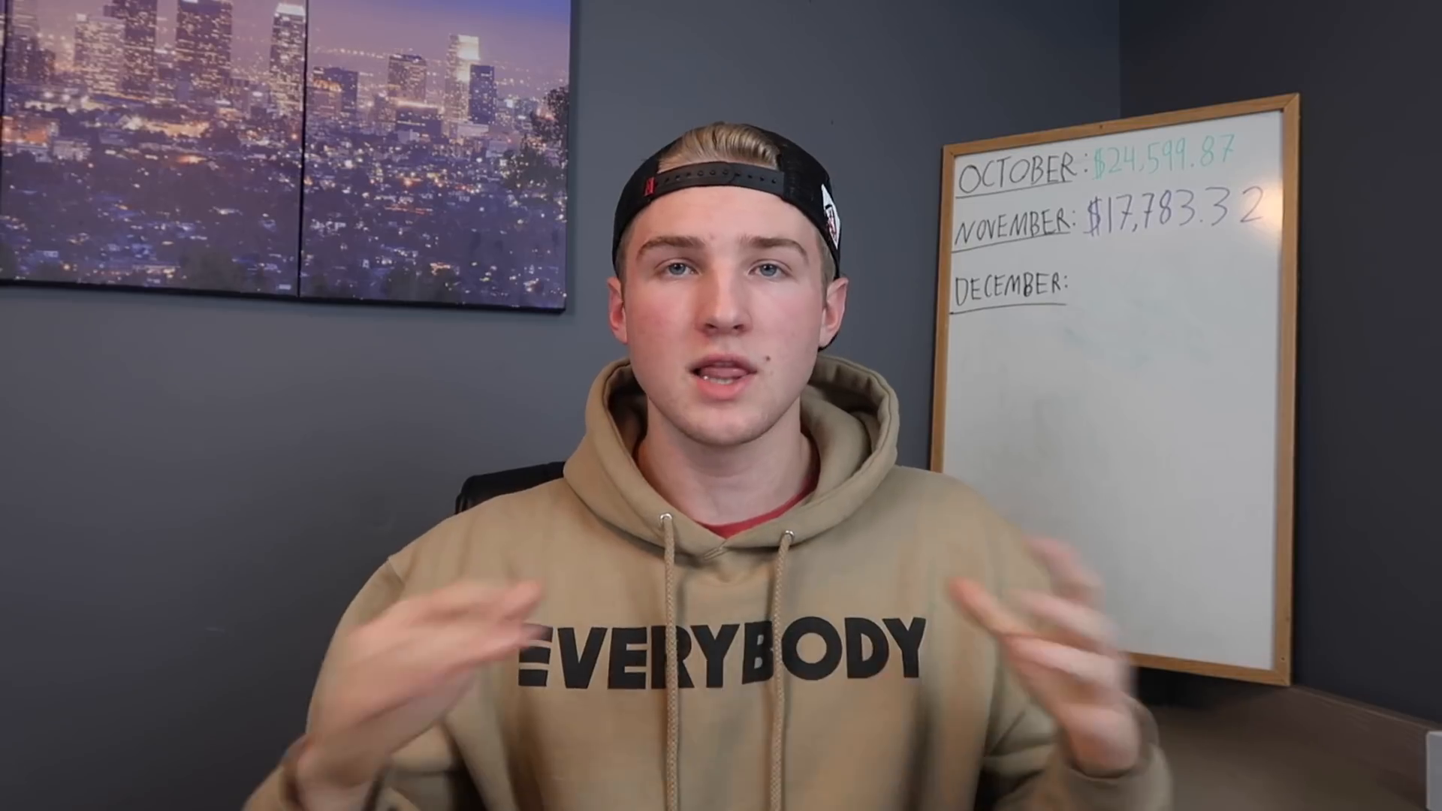